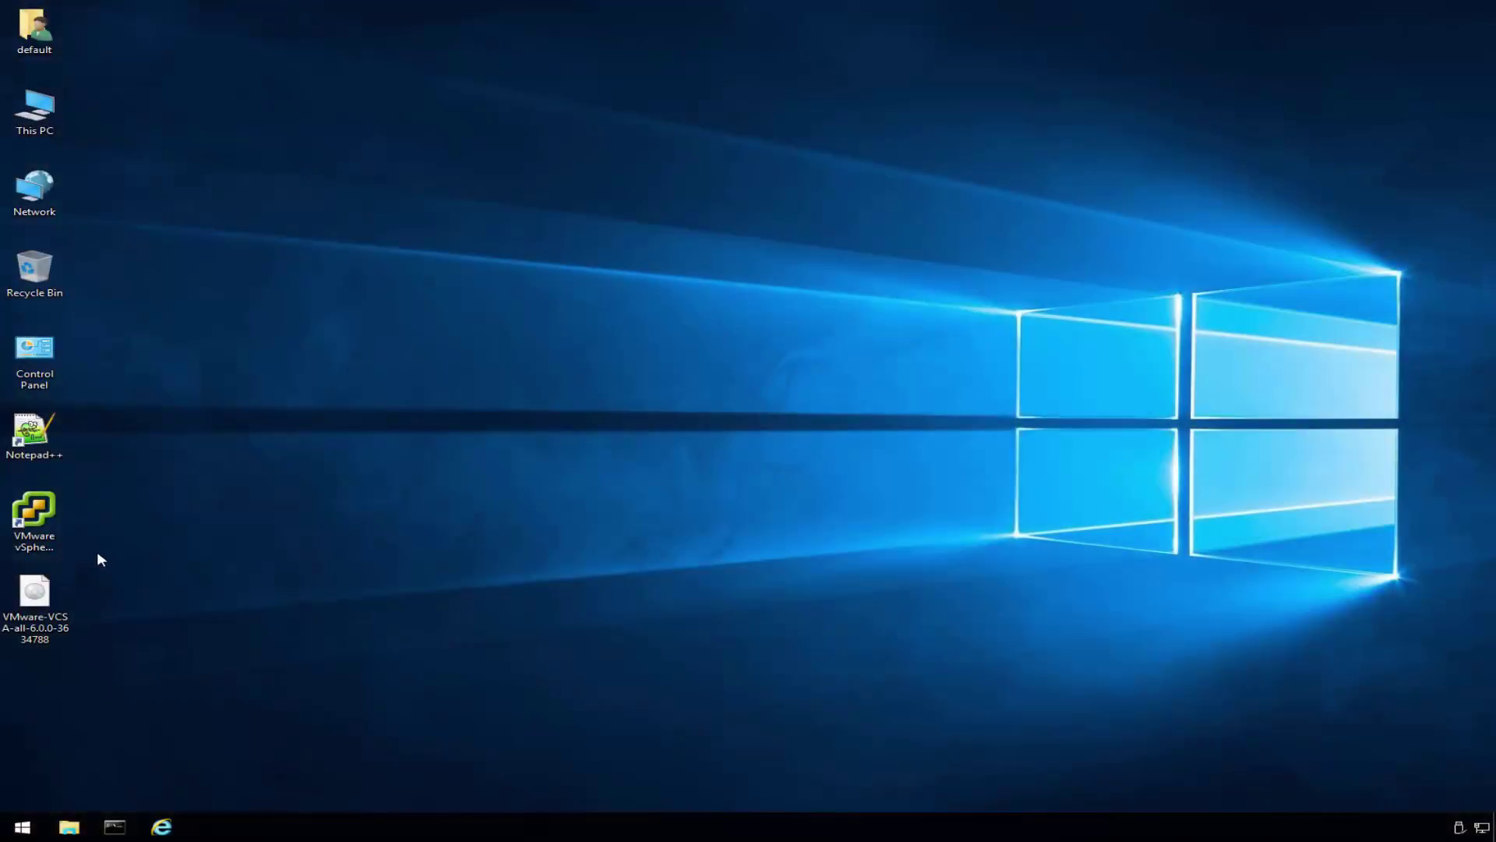
- Mount the vCenter ISO and launch VMware-ClientIntegrationPlugin-6.0.0 from its vcsa folder
right_click(40, 594)
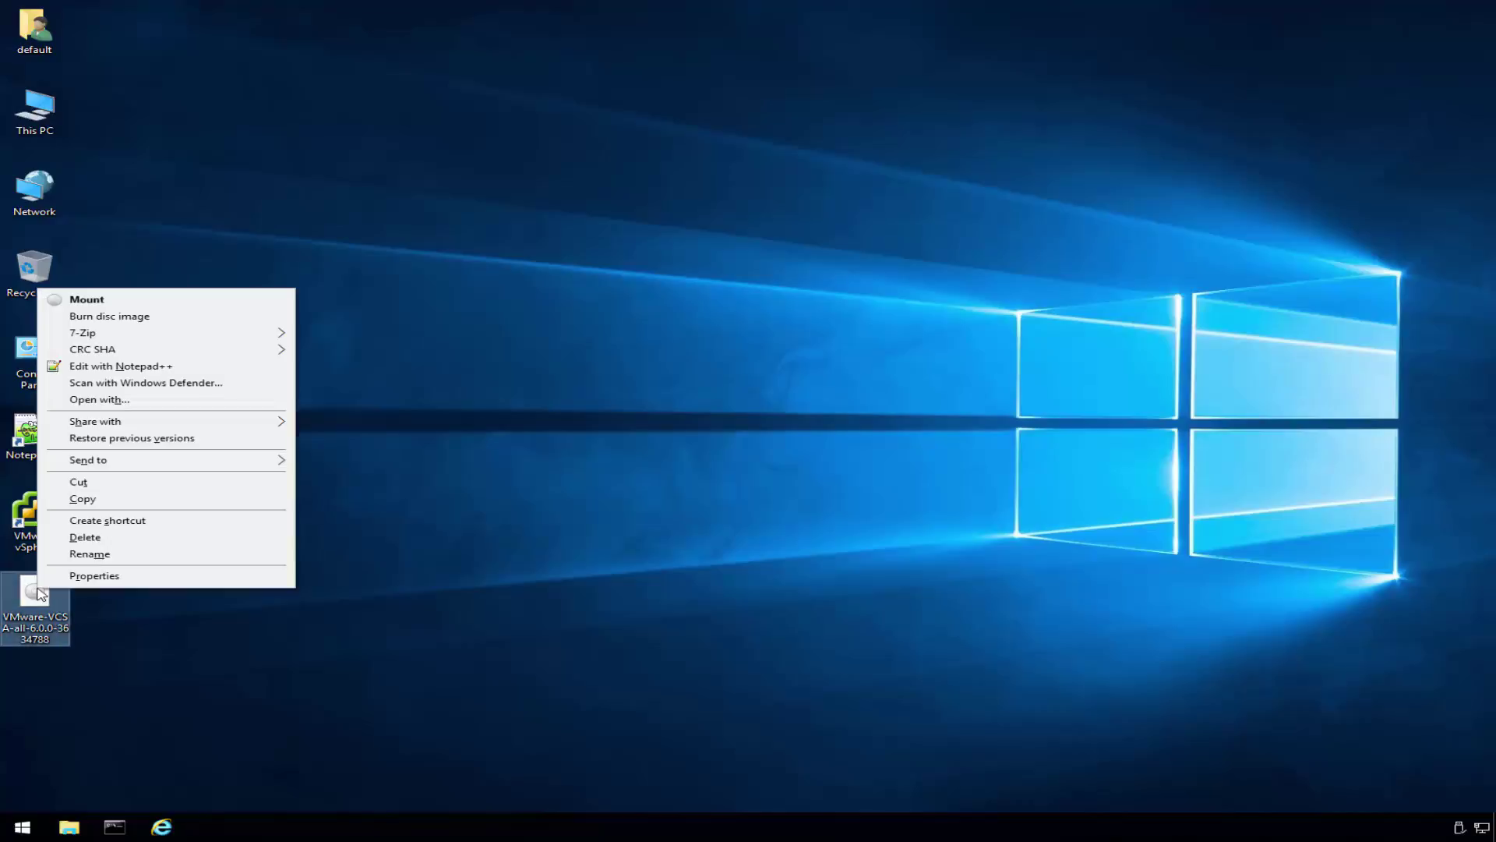
left_click(156, 300)
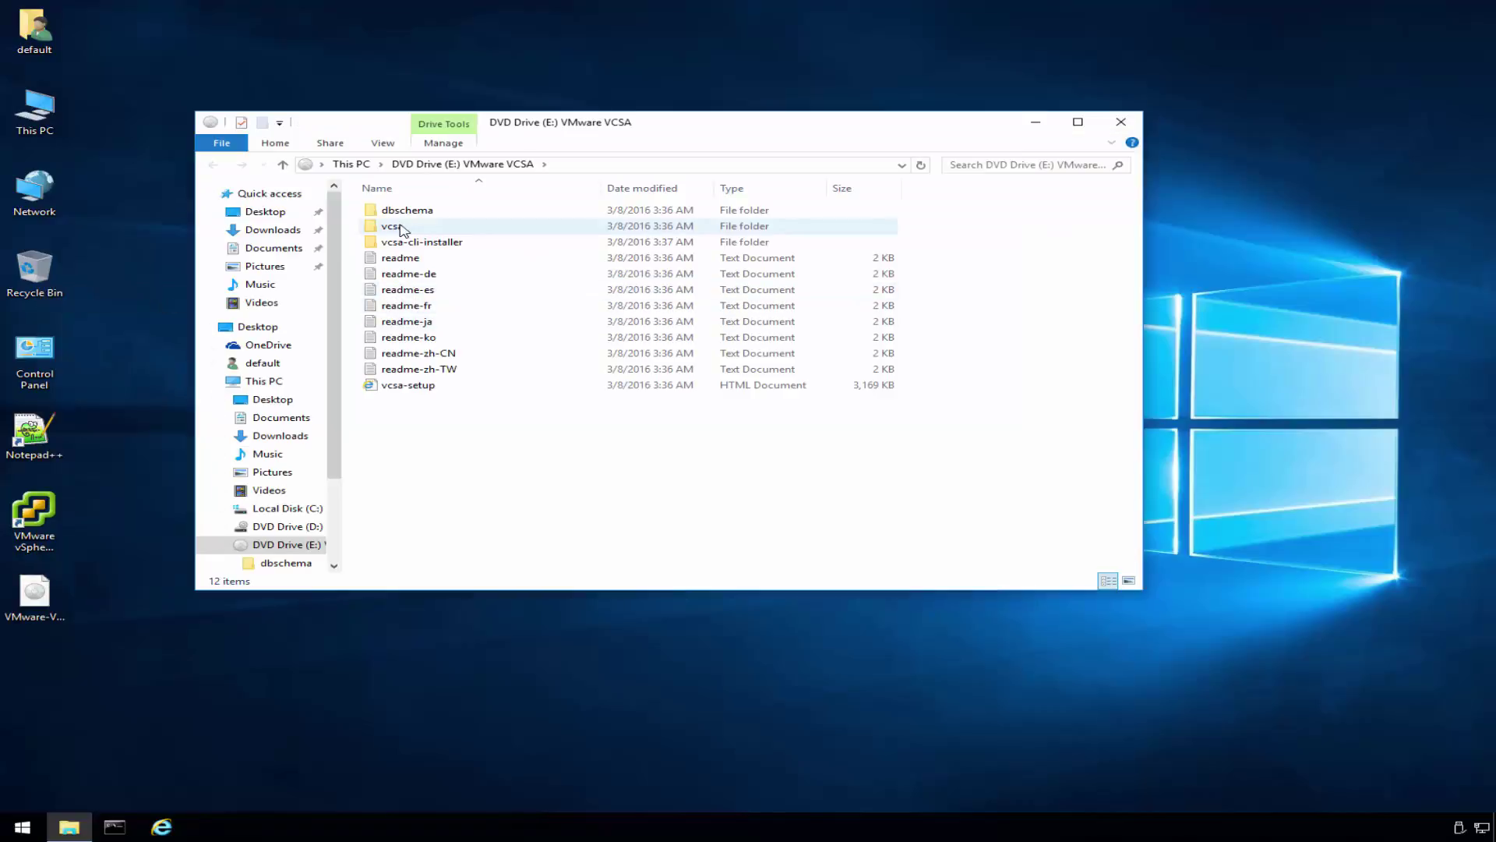
double_click(405, 228)
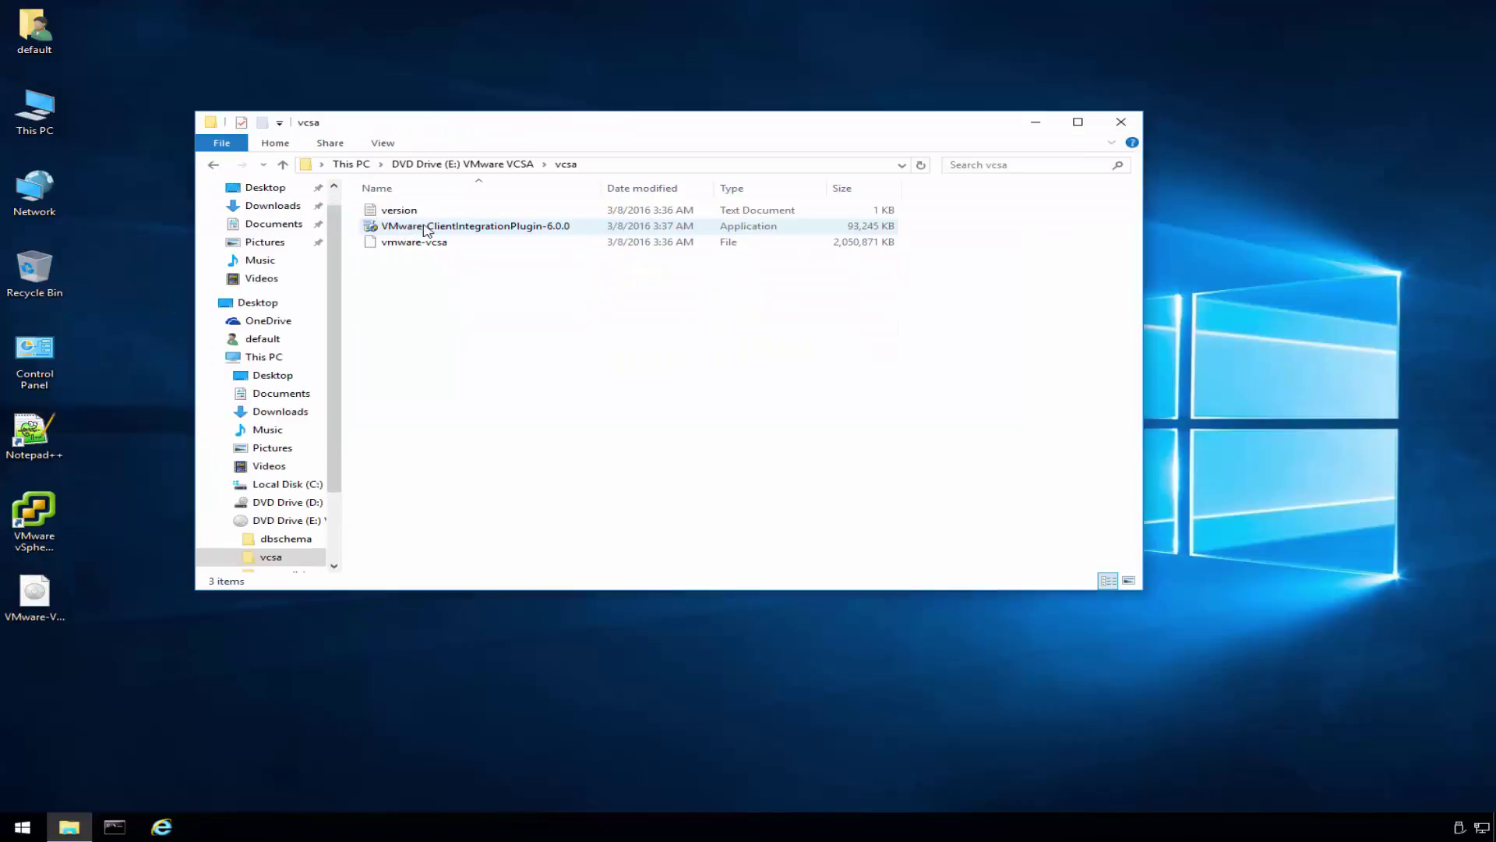
double_click(473, 234)
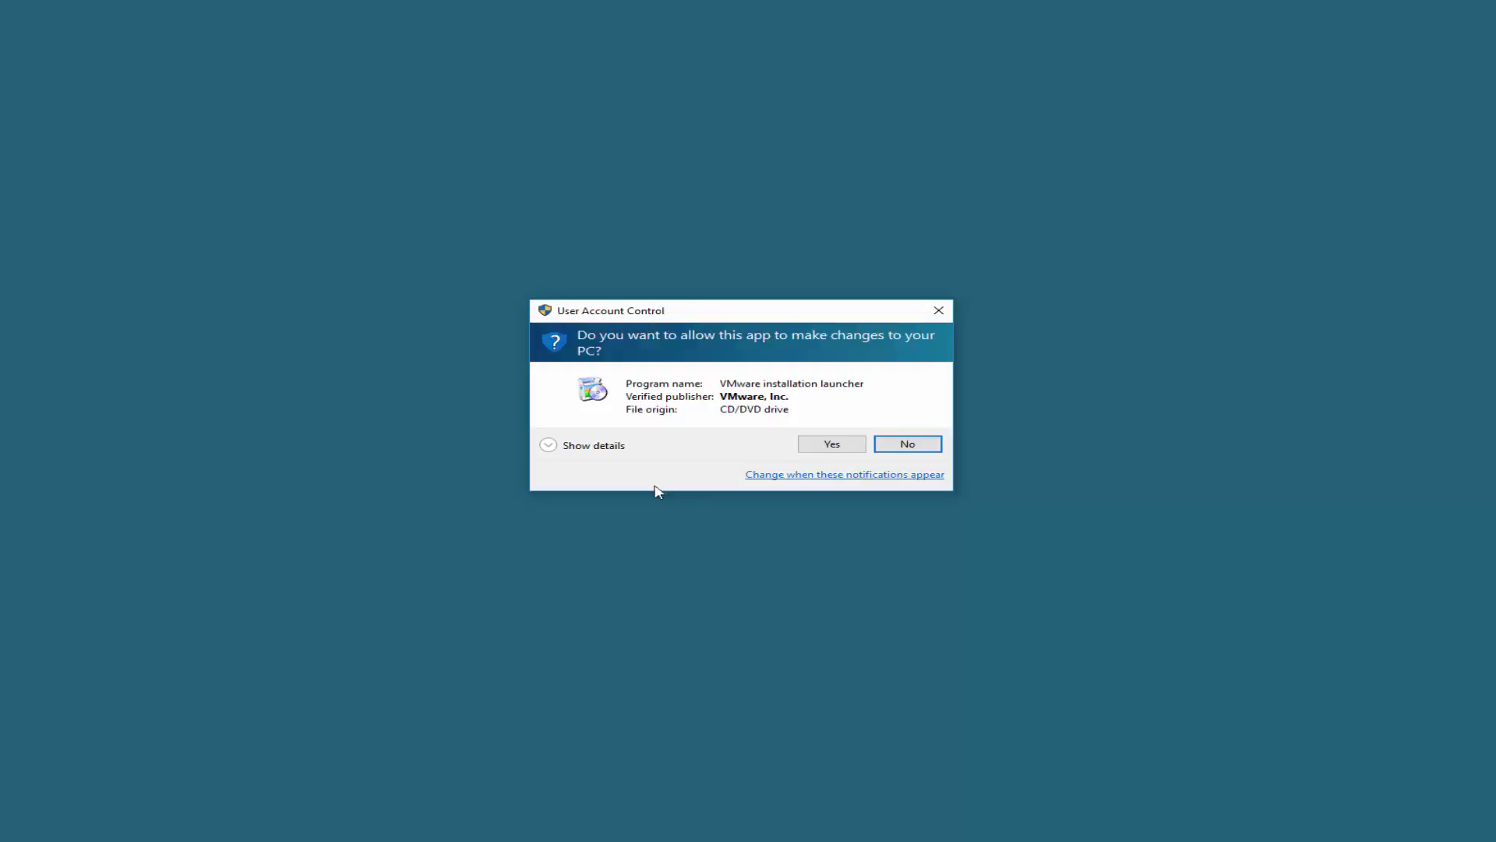
- Install Client Integration Plug-in 6.0.0 with the EULA accepted and the default folder, then finish the wizard
left_click(827, 447)
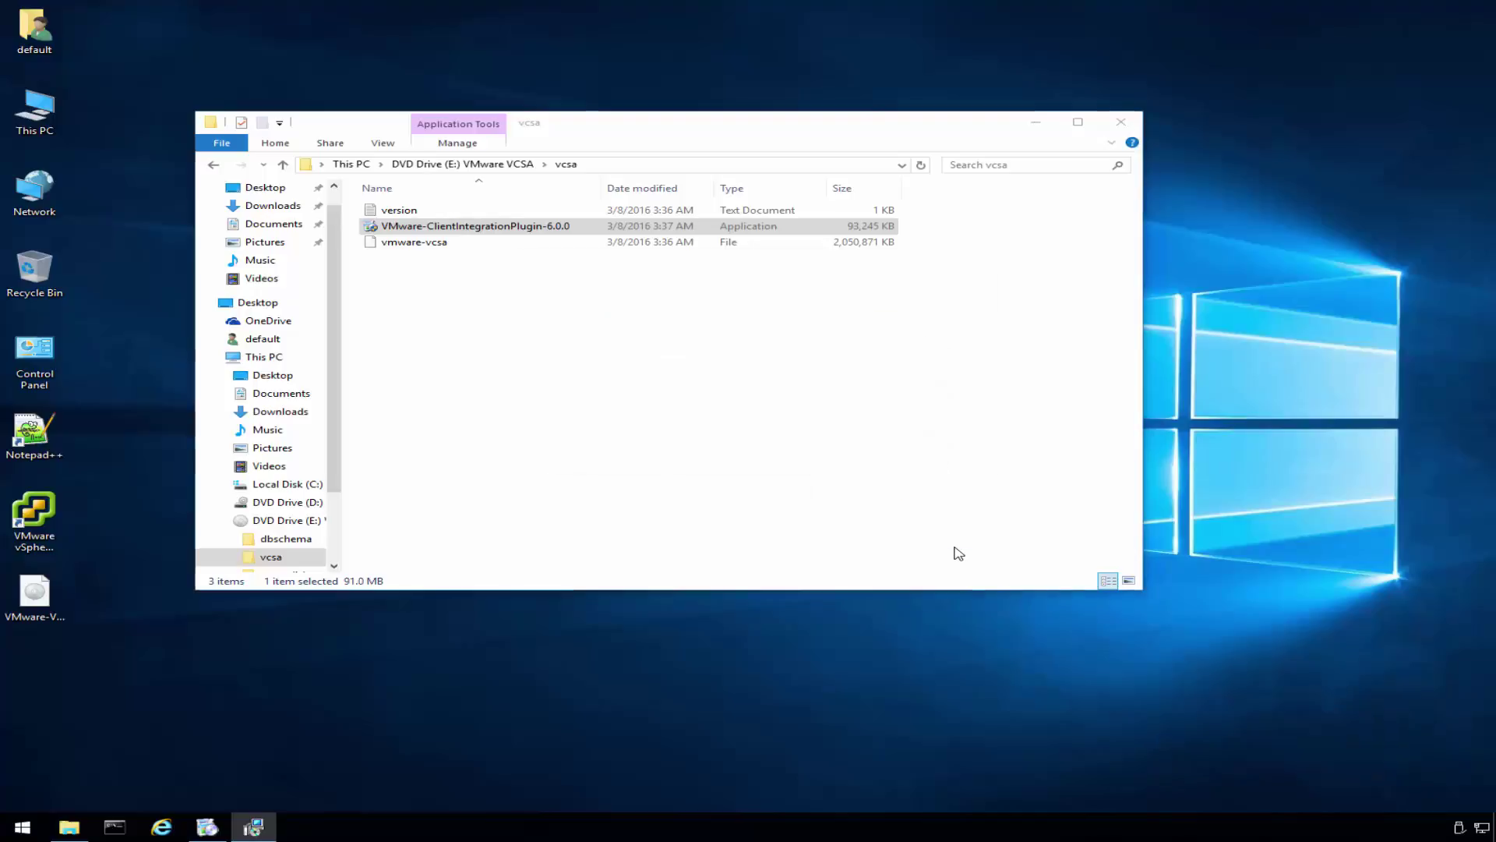
left_click(854, 534)
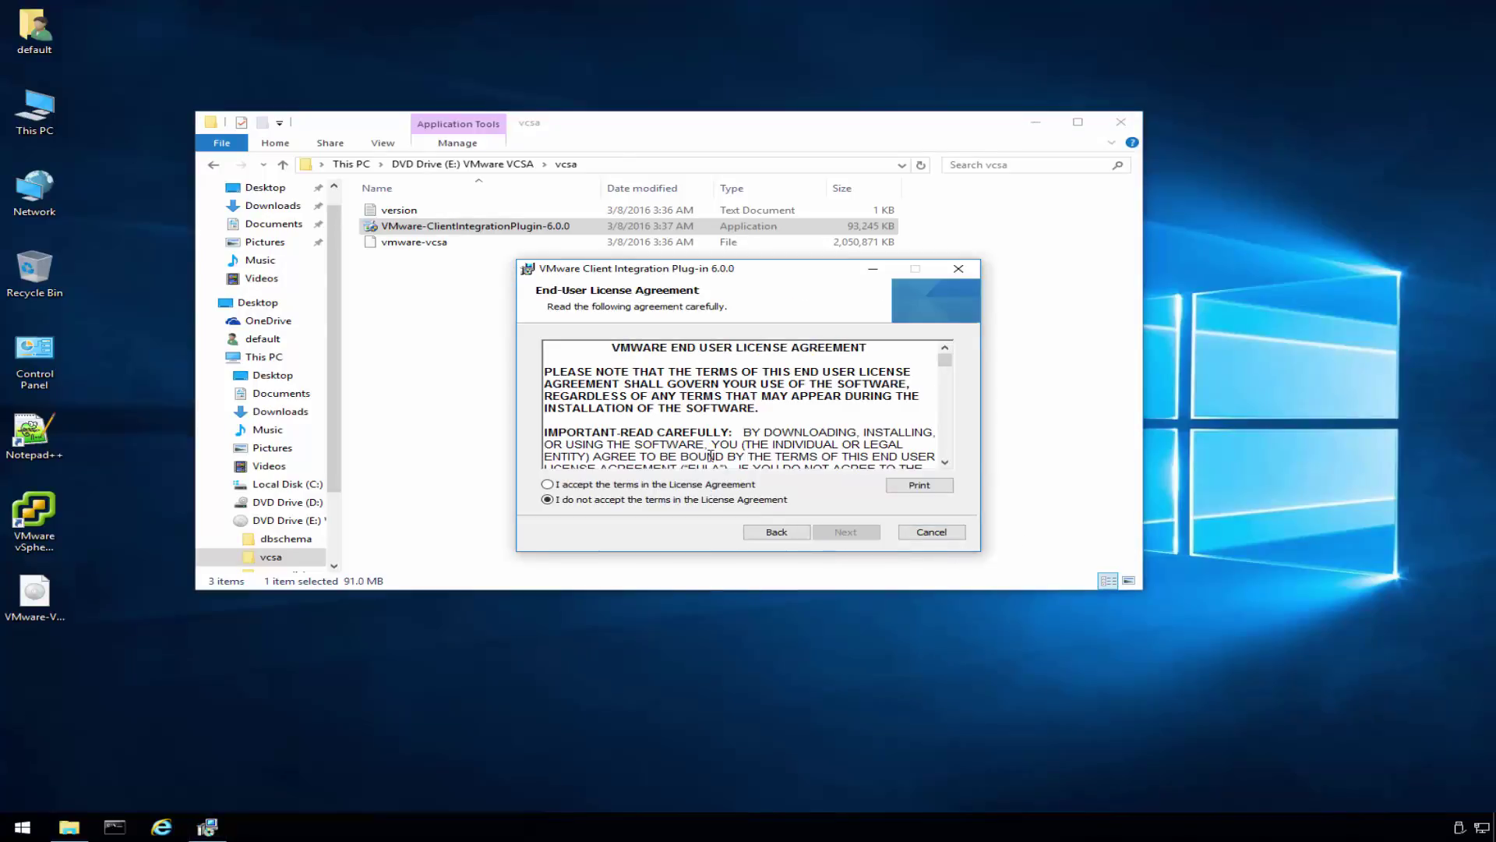
left_click(730, 487)
left_click(847, 533)
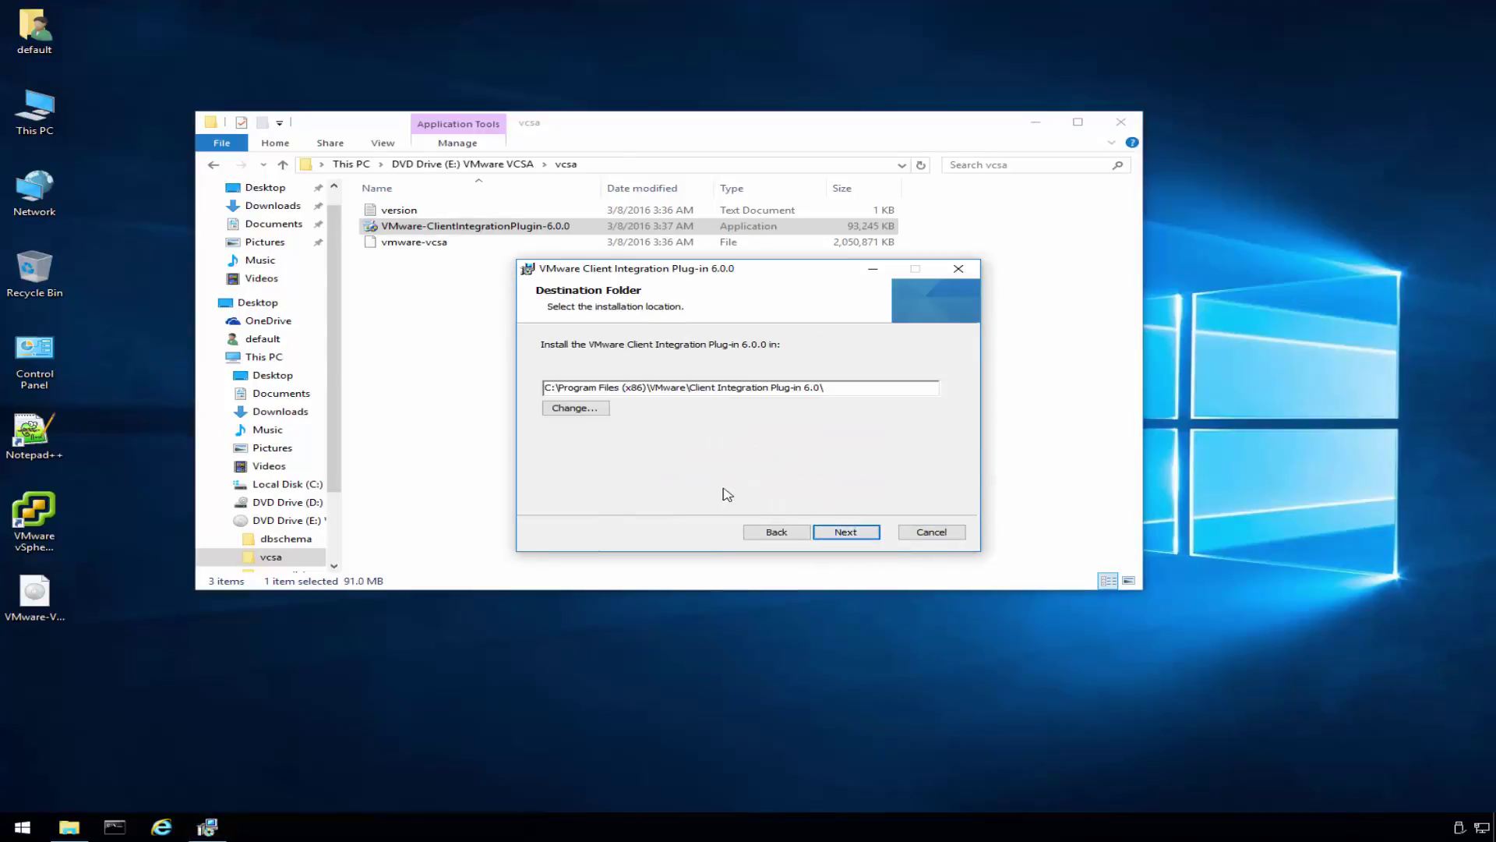
left_click(848, 535)
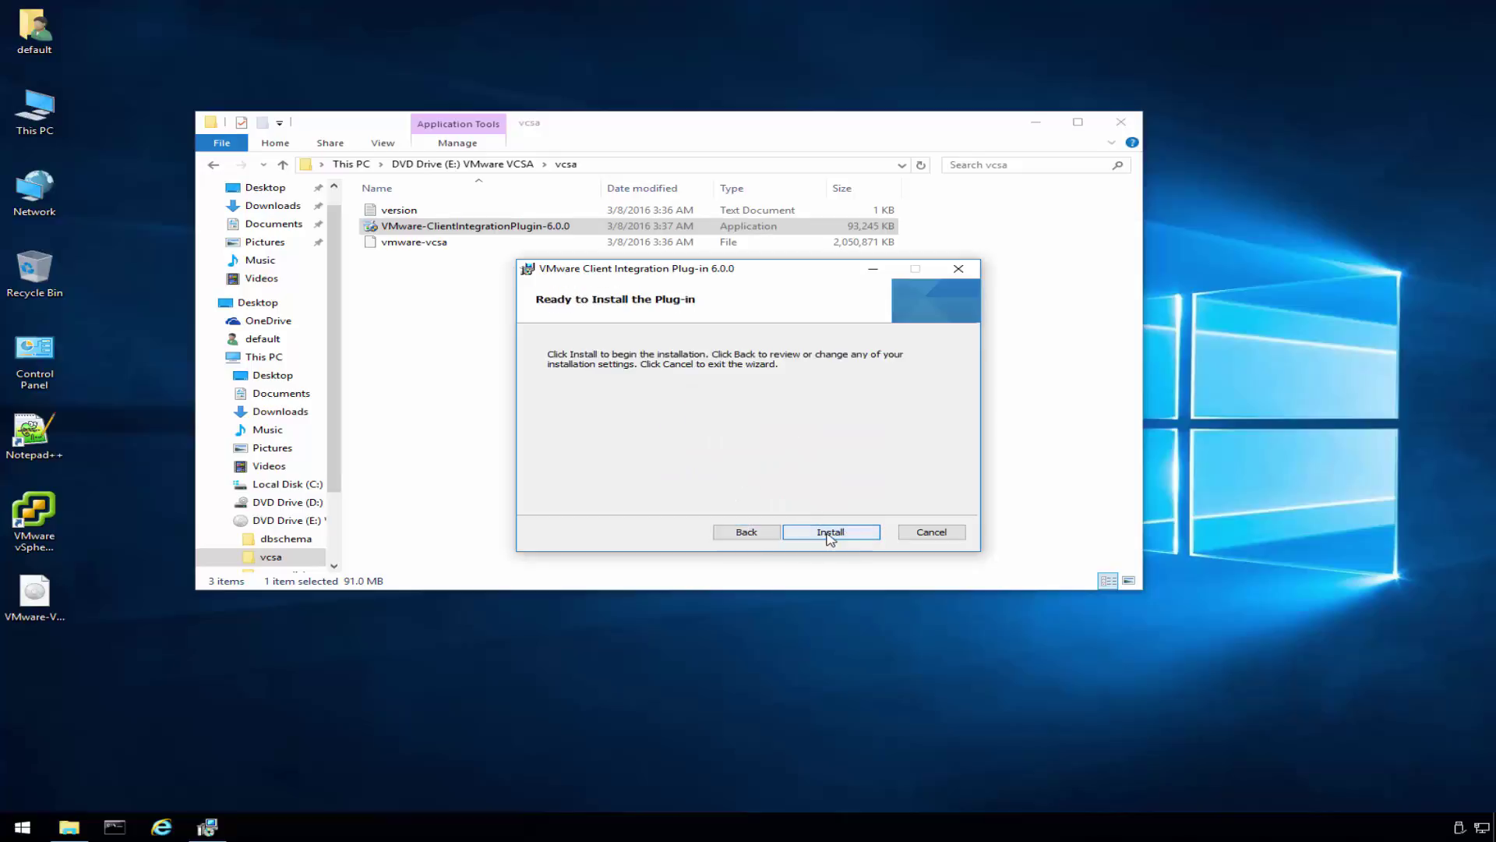
left_click(829, 535)
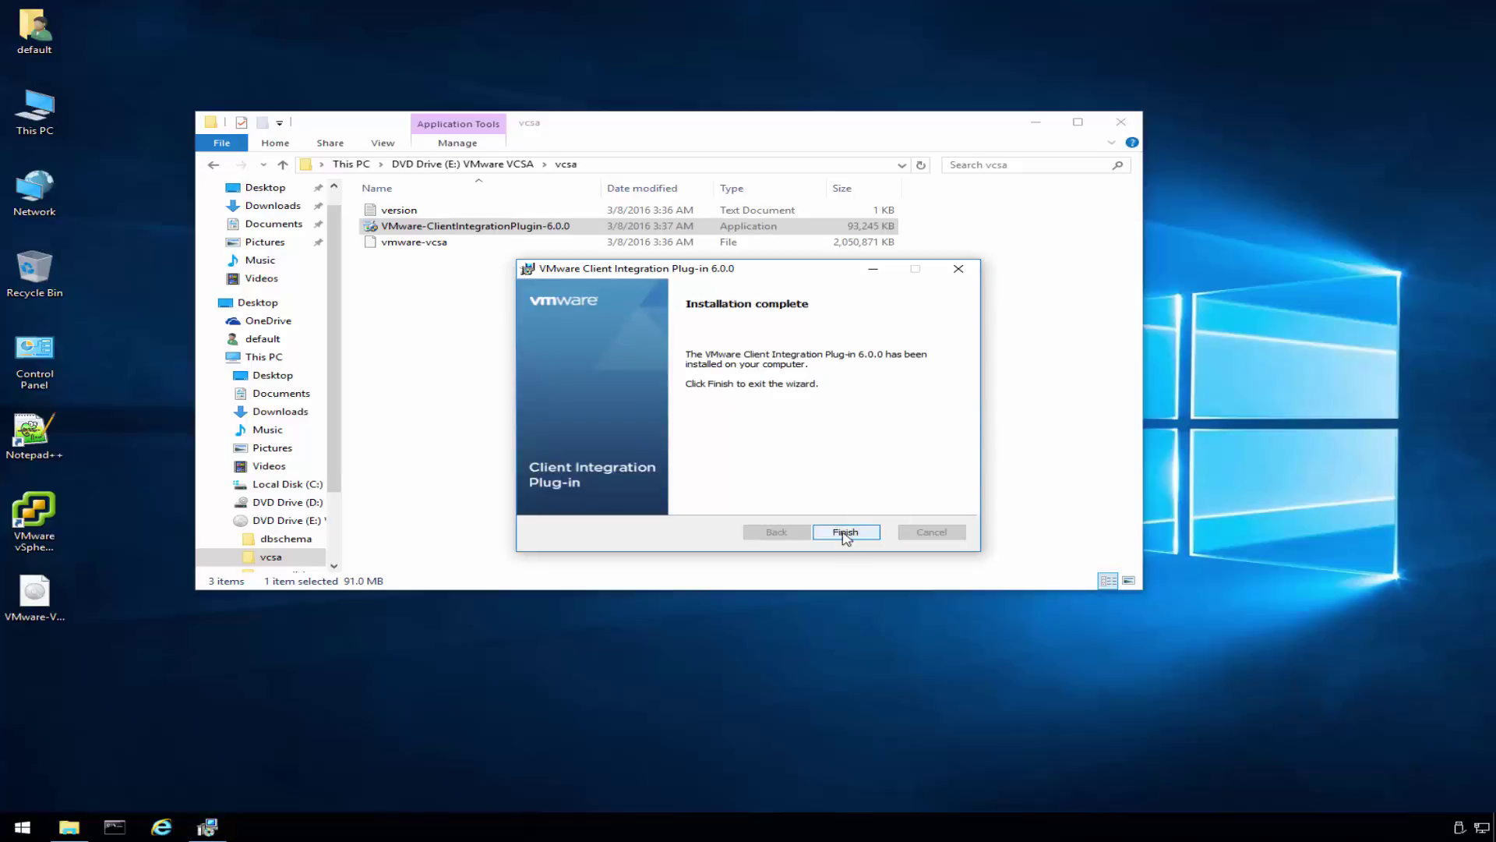
left_click(845, 535)
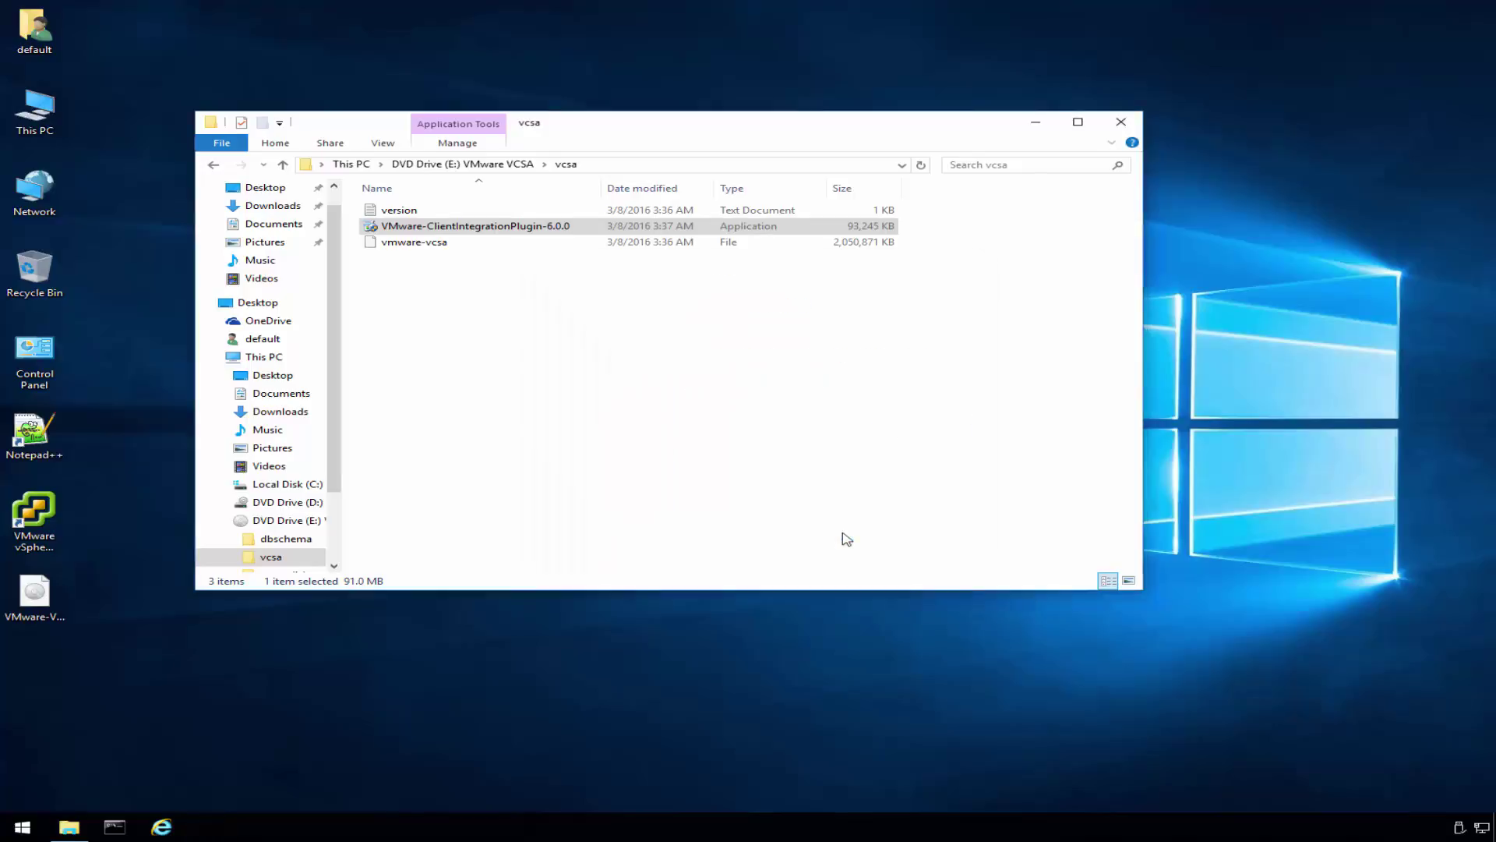
- Launch vcsa-setup from DVD Drive (E:) and allow the Client Integration Plug-in access
left_click(297, 524)
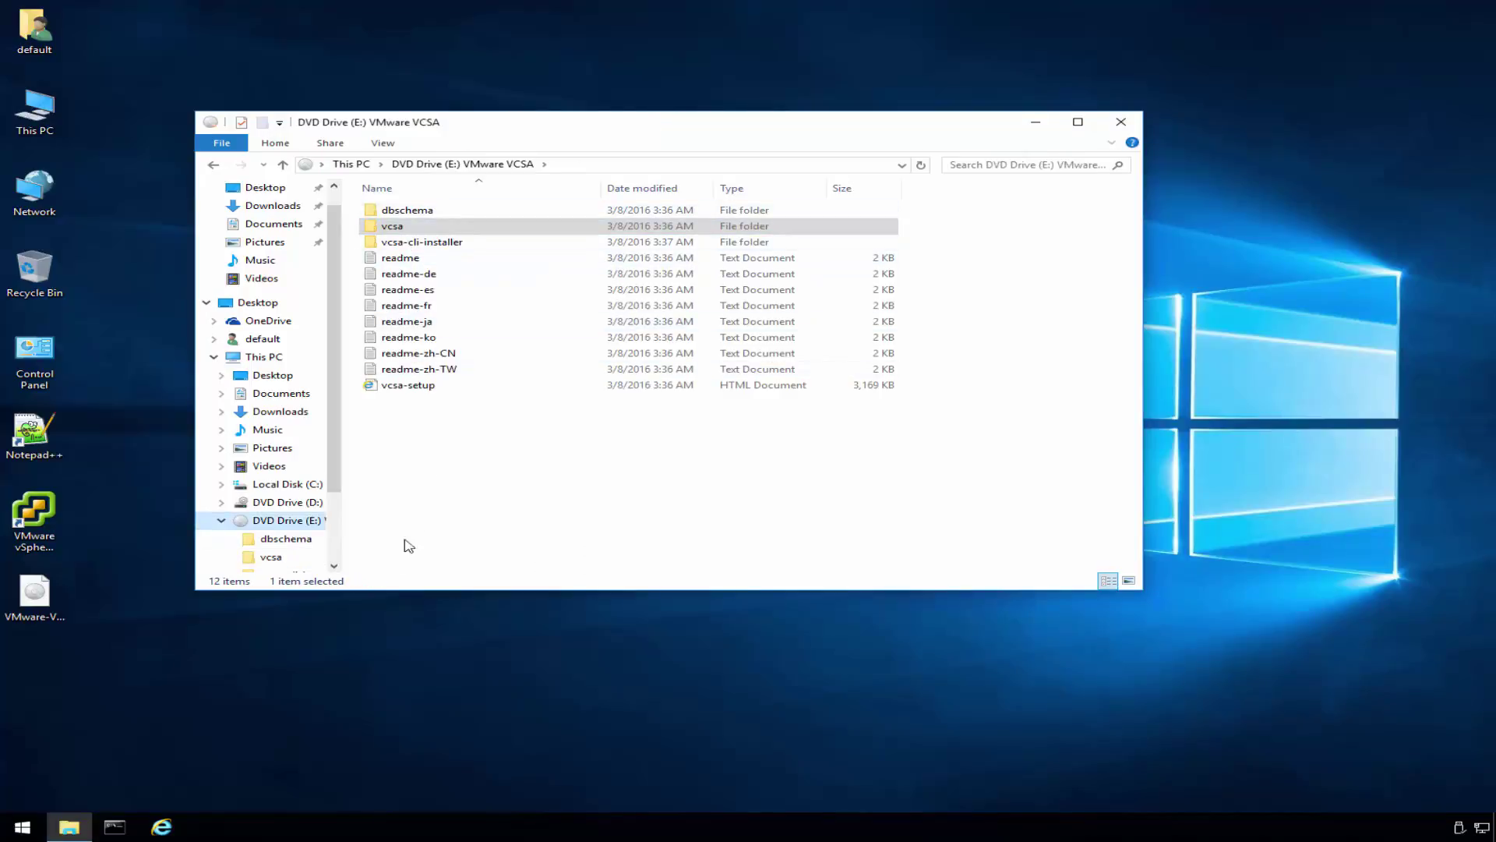
double_click(406, 389)
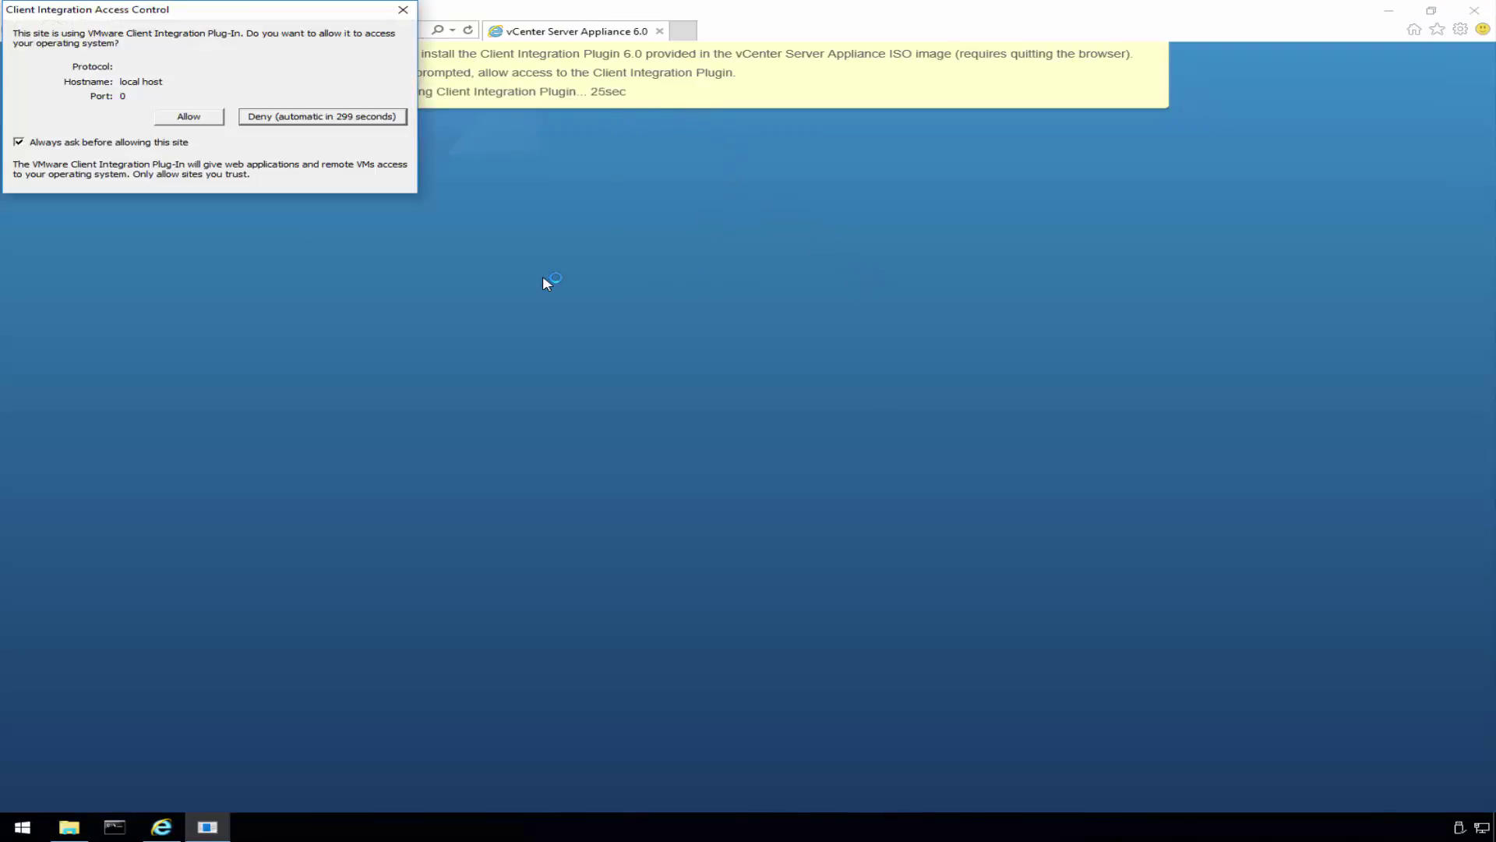
left_click(180, 118)
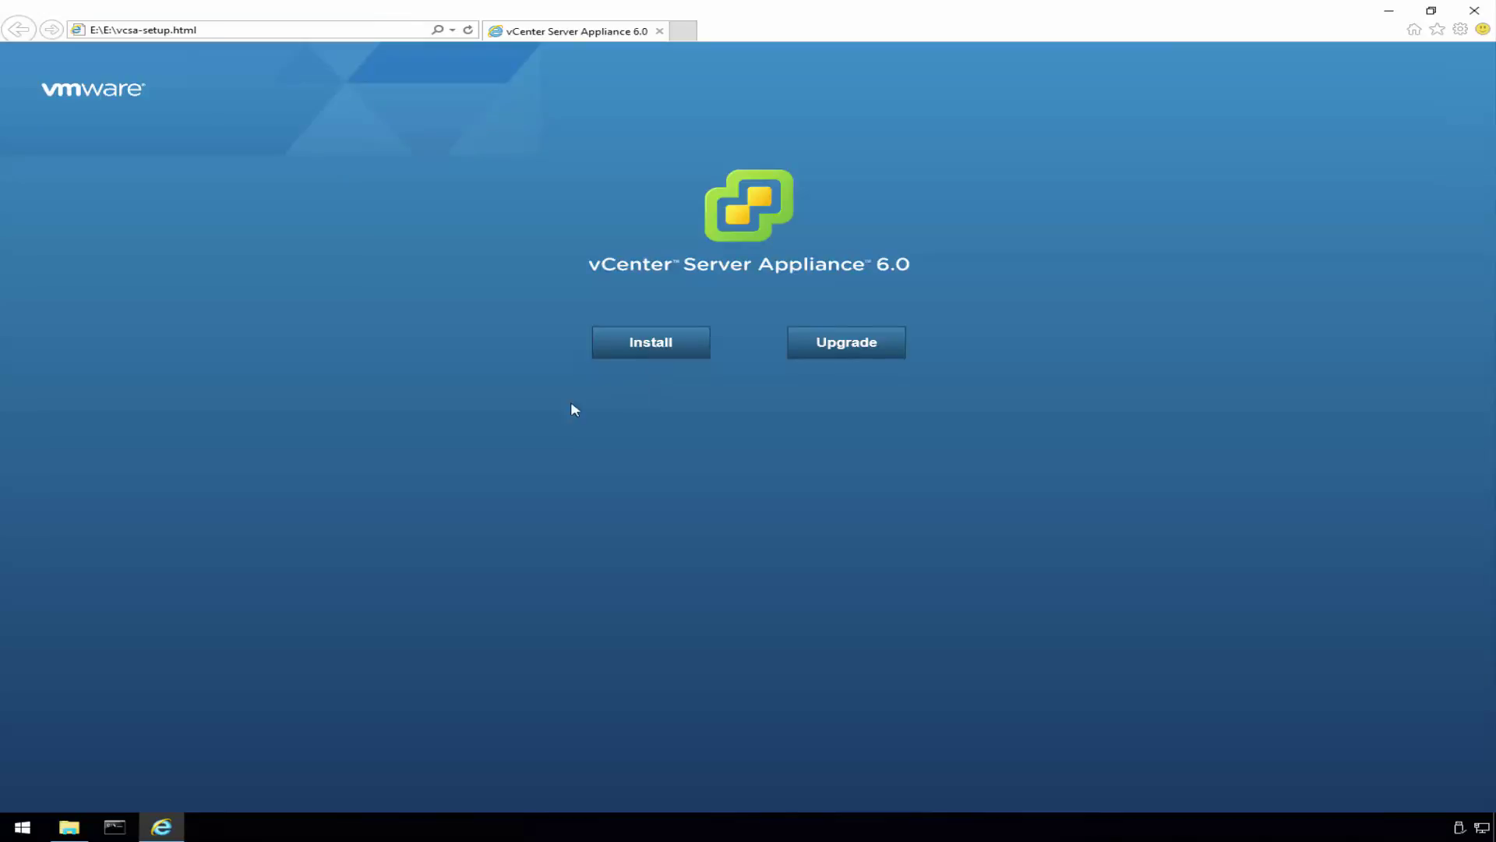
- Start a new vCenter Server Appliance installation and accept the licence agreement
left_click(661, 351)
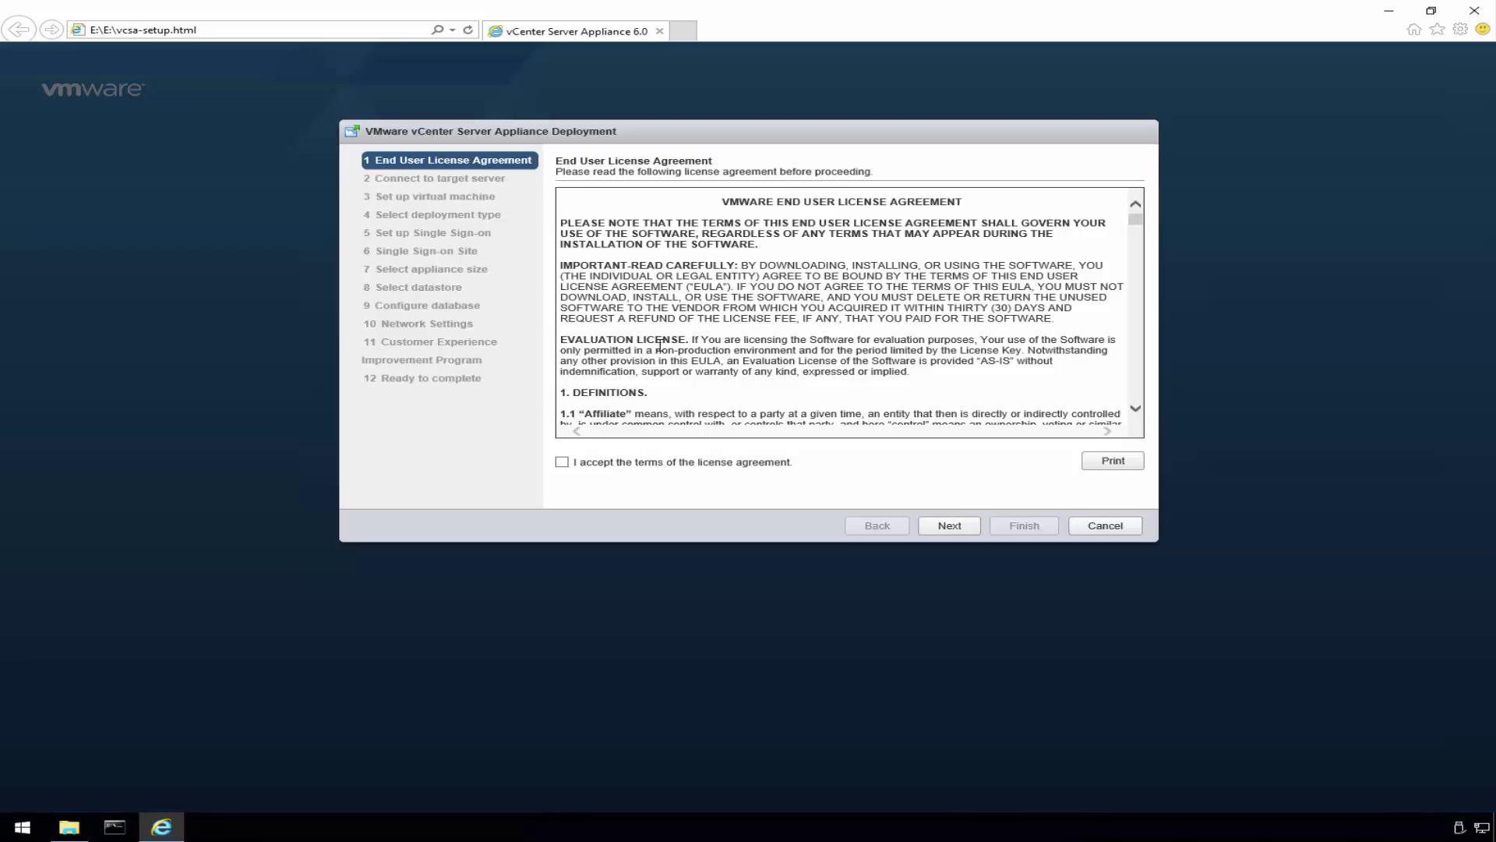
left_click(635, 413)
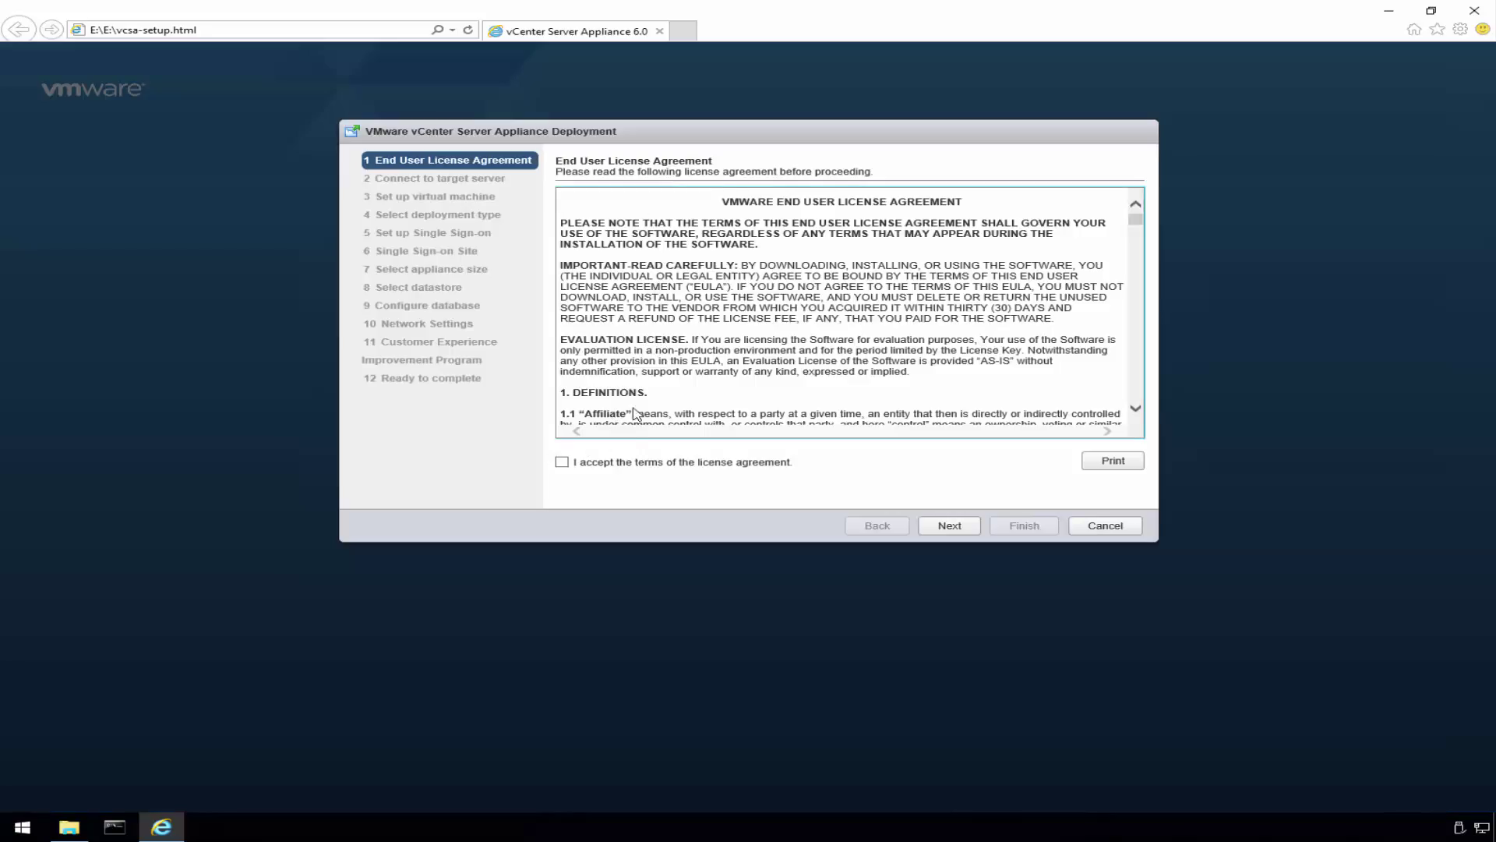
left_click(562, 462)
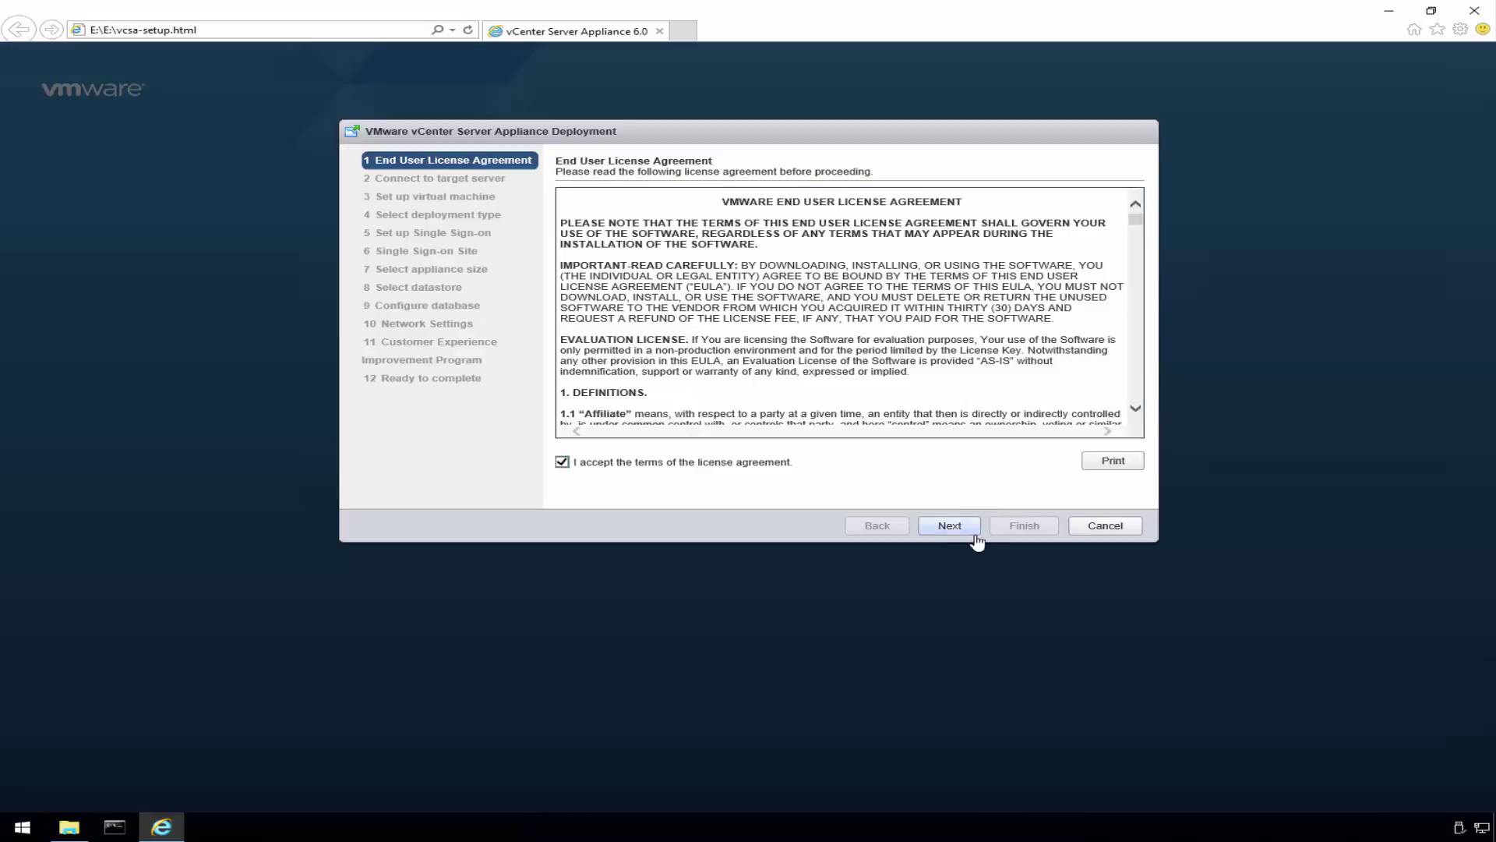
left_click(953, 528)
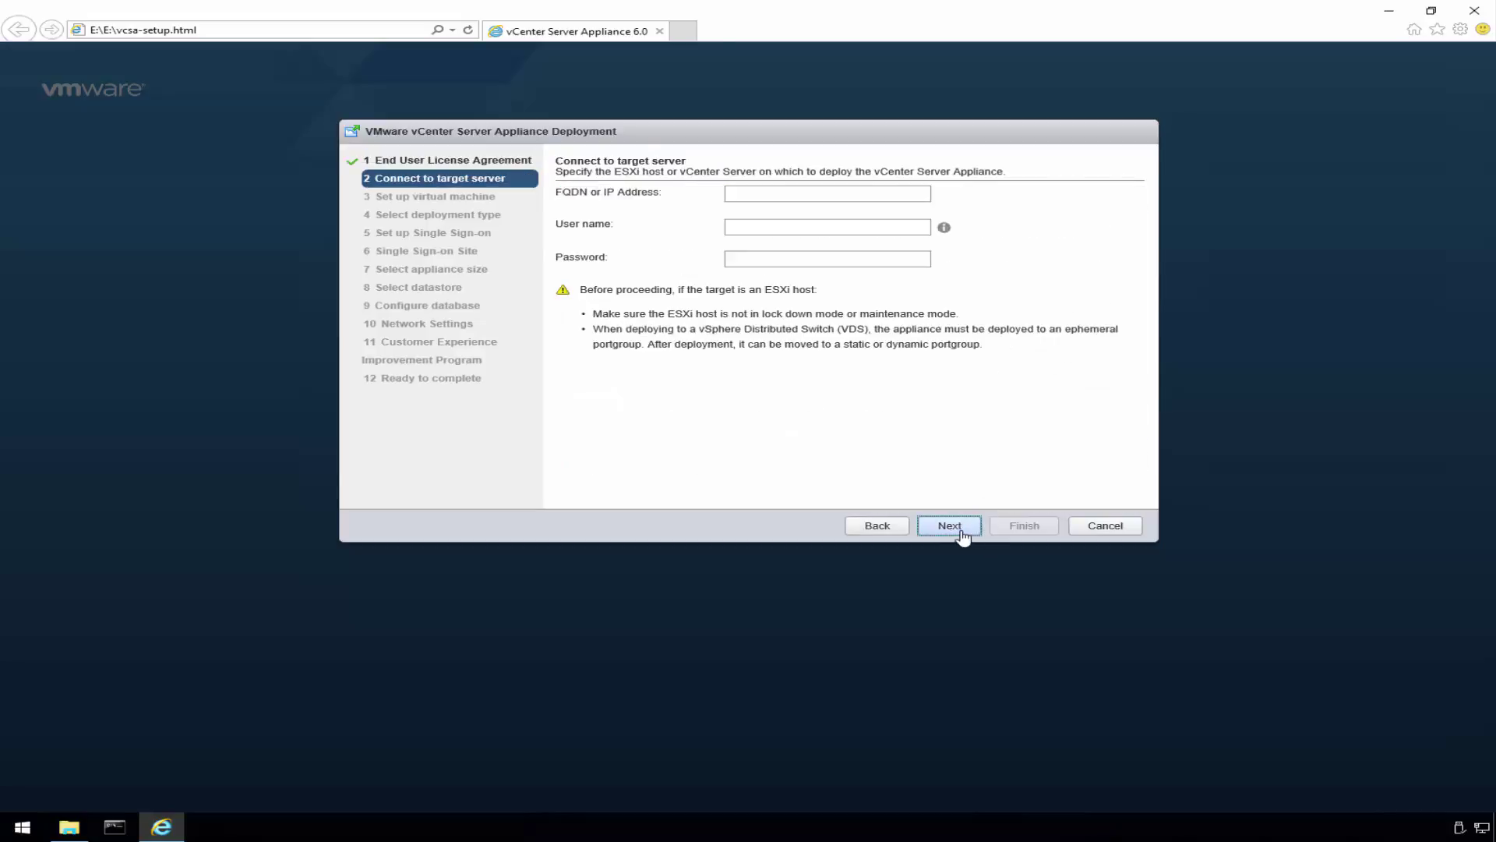
- Connect to ESXi host esx01.demo.vmnerd.com with the host's user name and password, trusting its certificate
left_click(766, 196)
type("esx01")
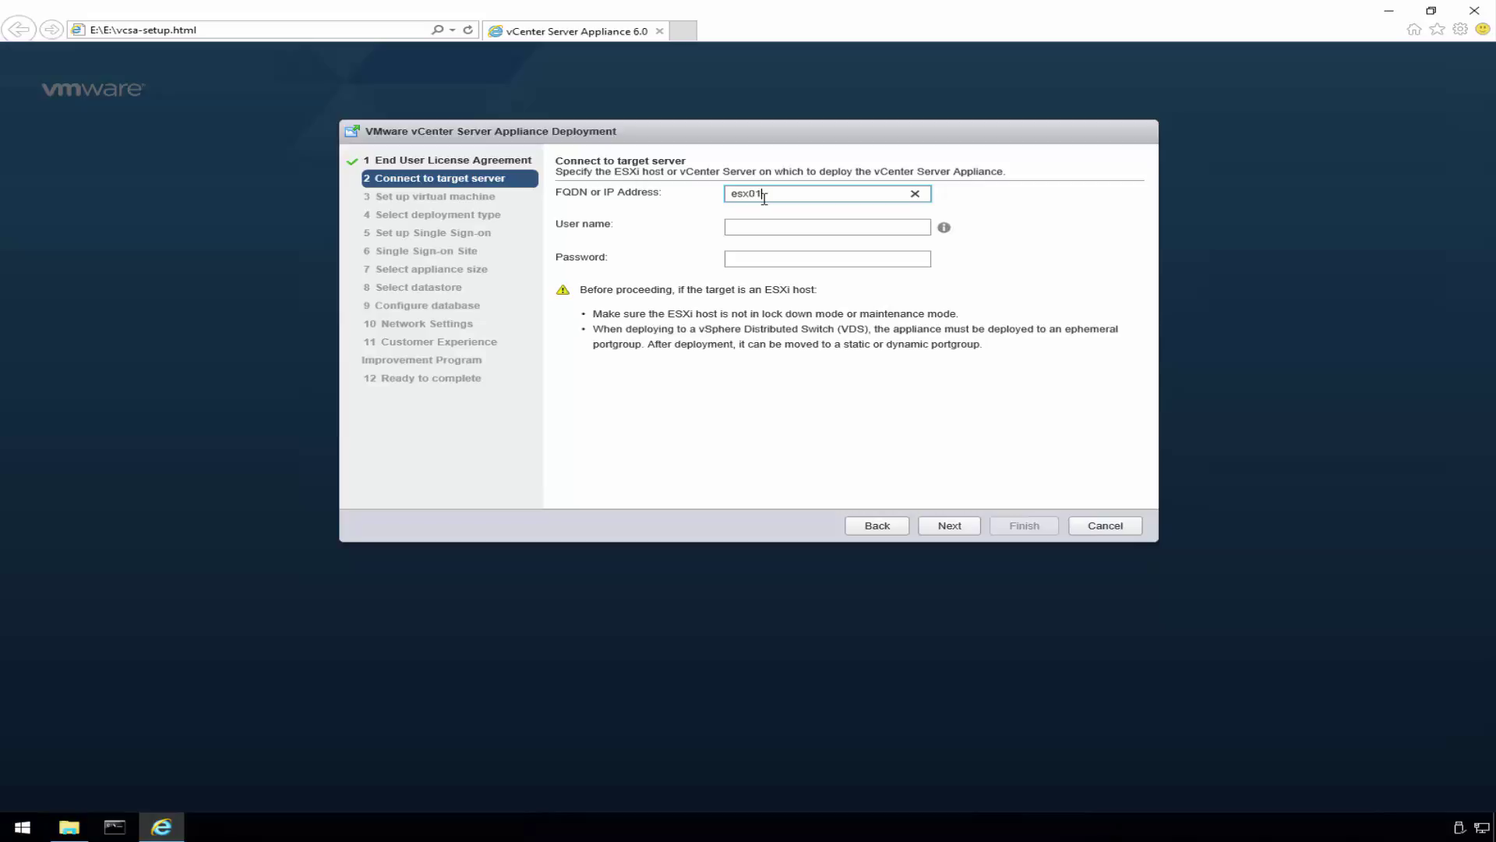
type("-demo.vmnerd.com")
key("Tab")
type("r")
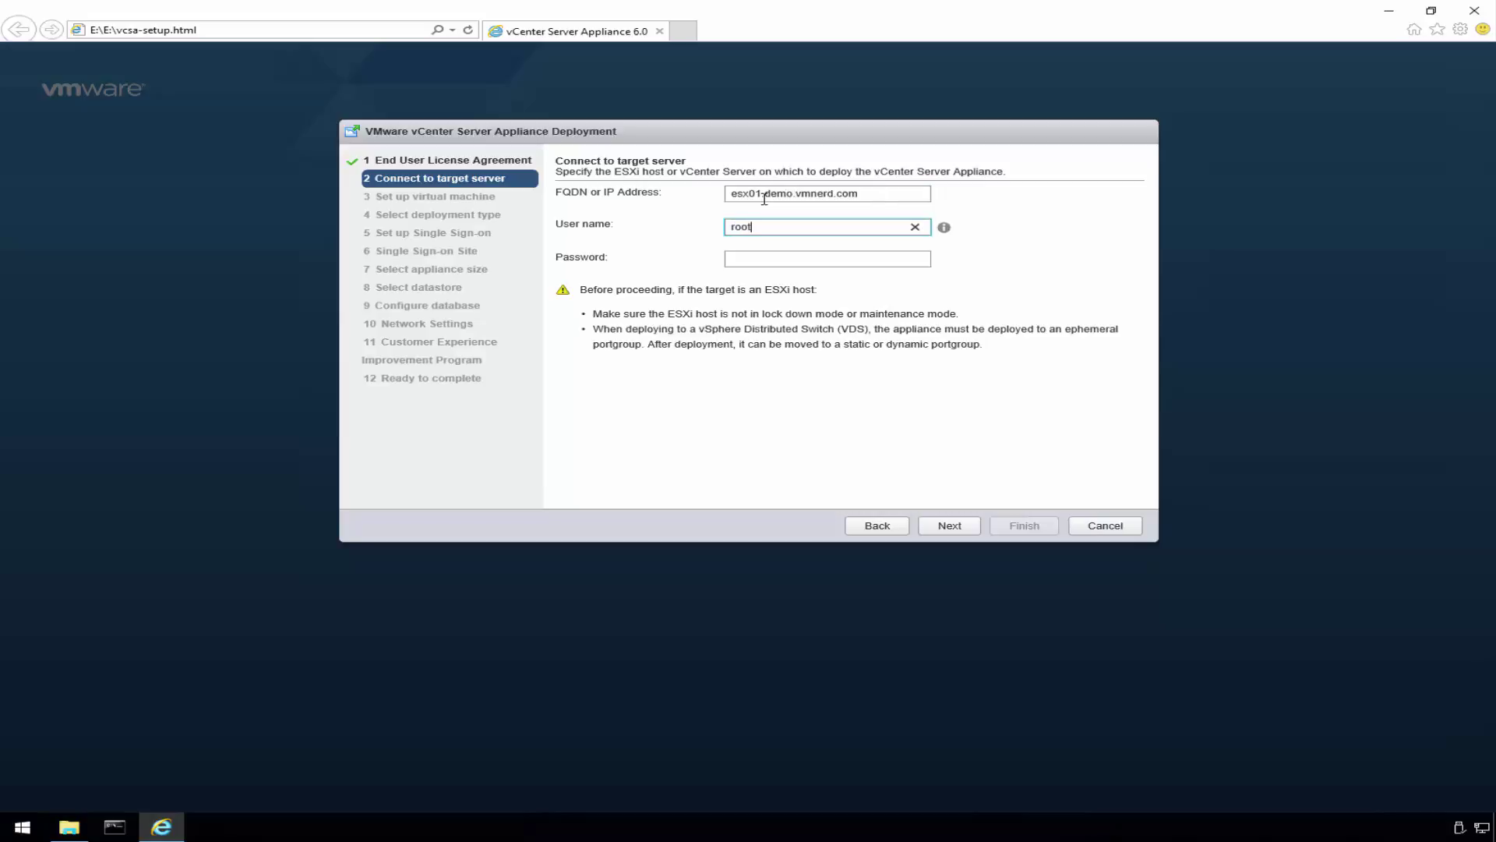
key("Tab")
type("VM")
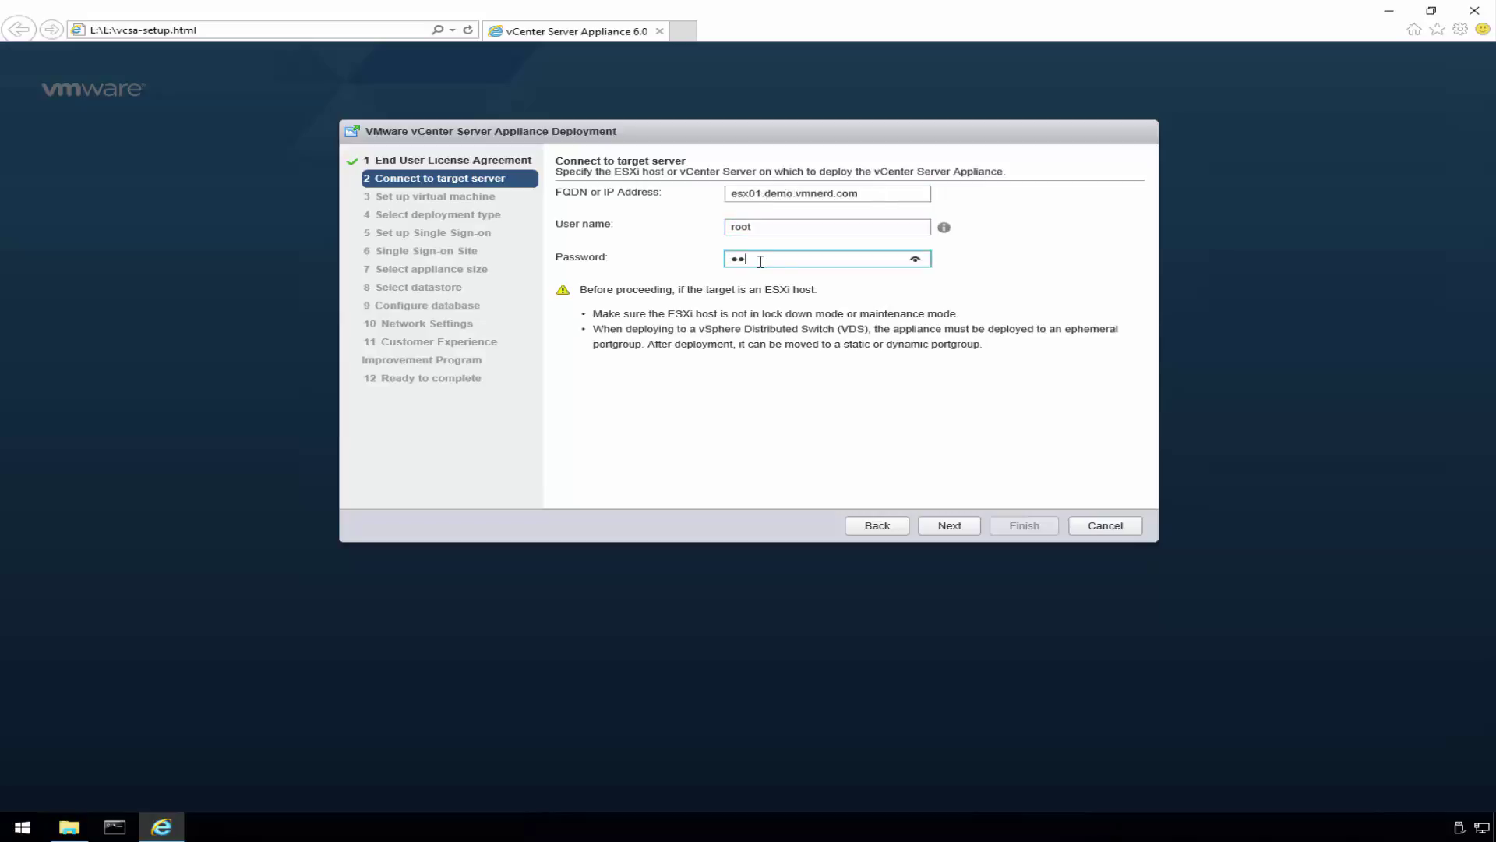
type("war!")
left_click(949, 526)
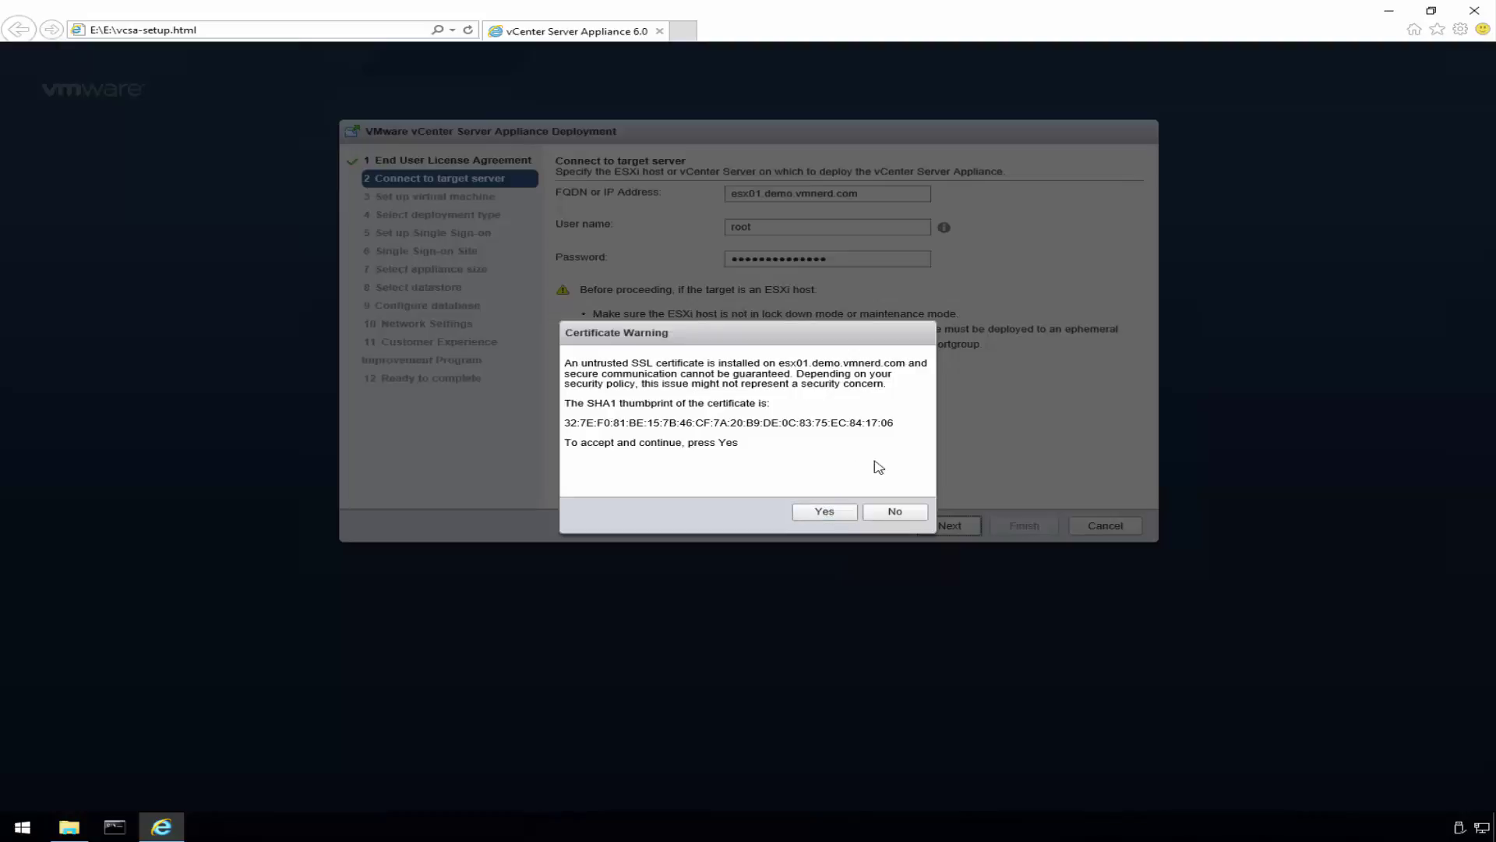
left_click(822, 512)
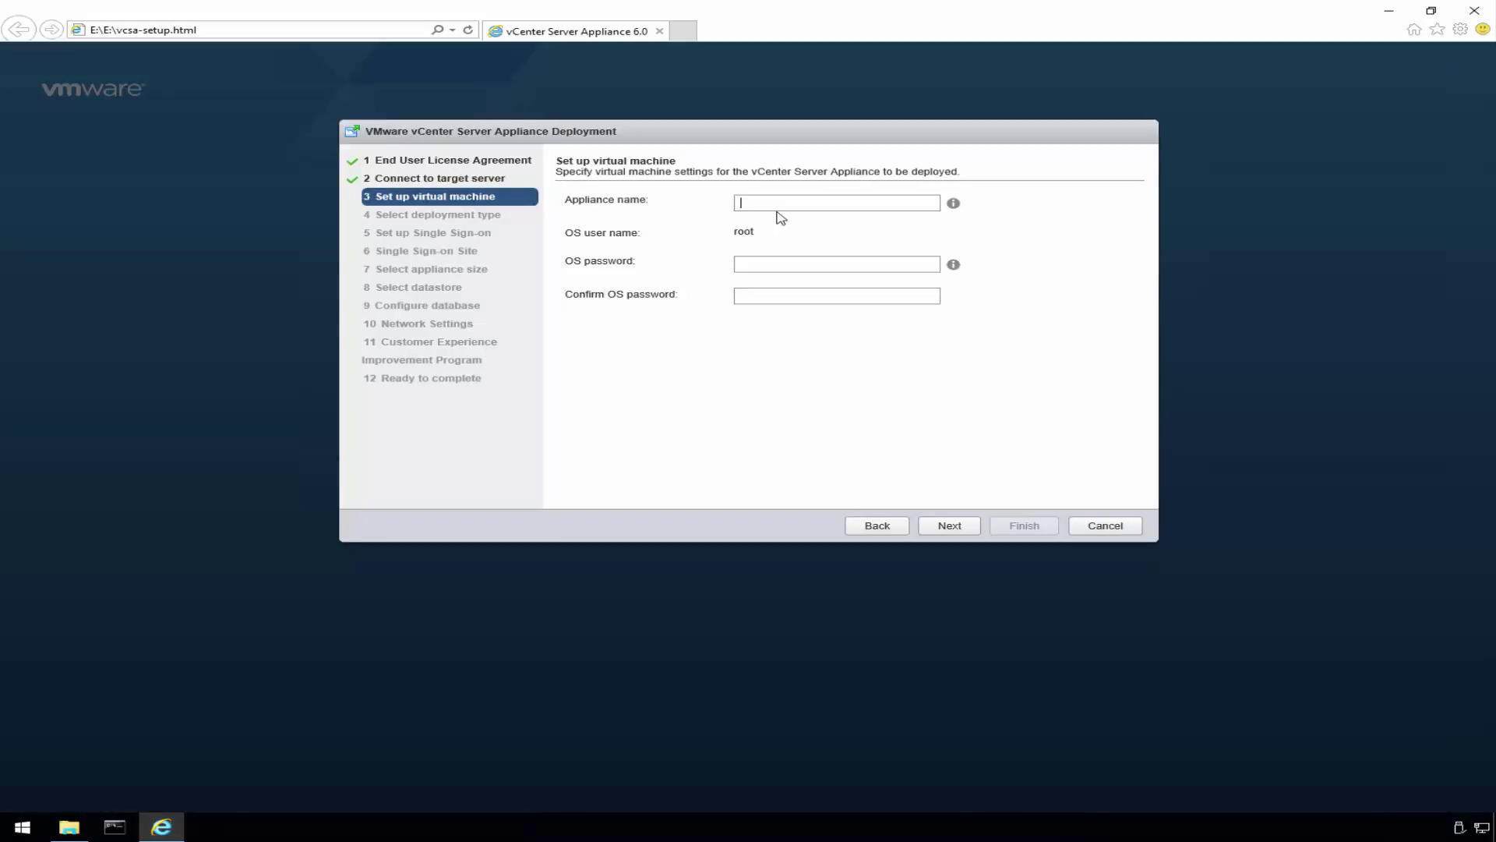
- Name the appliance vc01.demo.vmnerd.com and enter and confirm the root OS password
type("vc01")
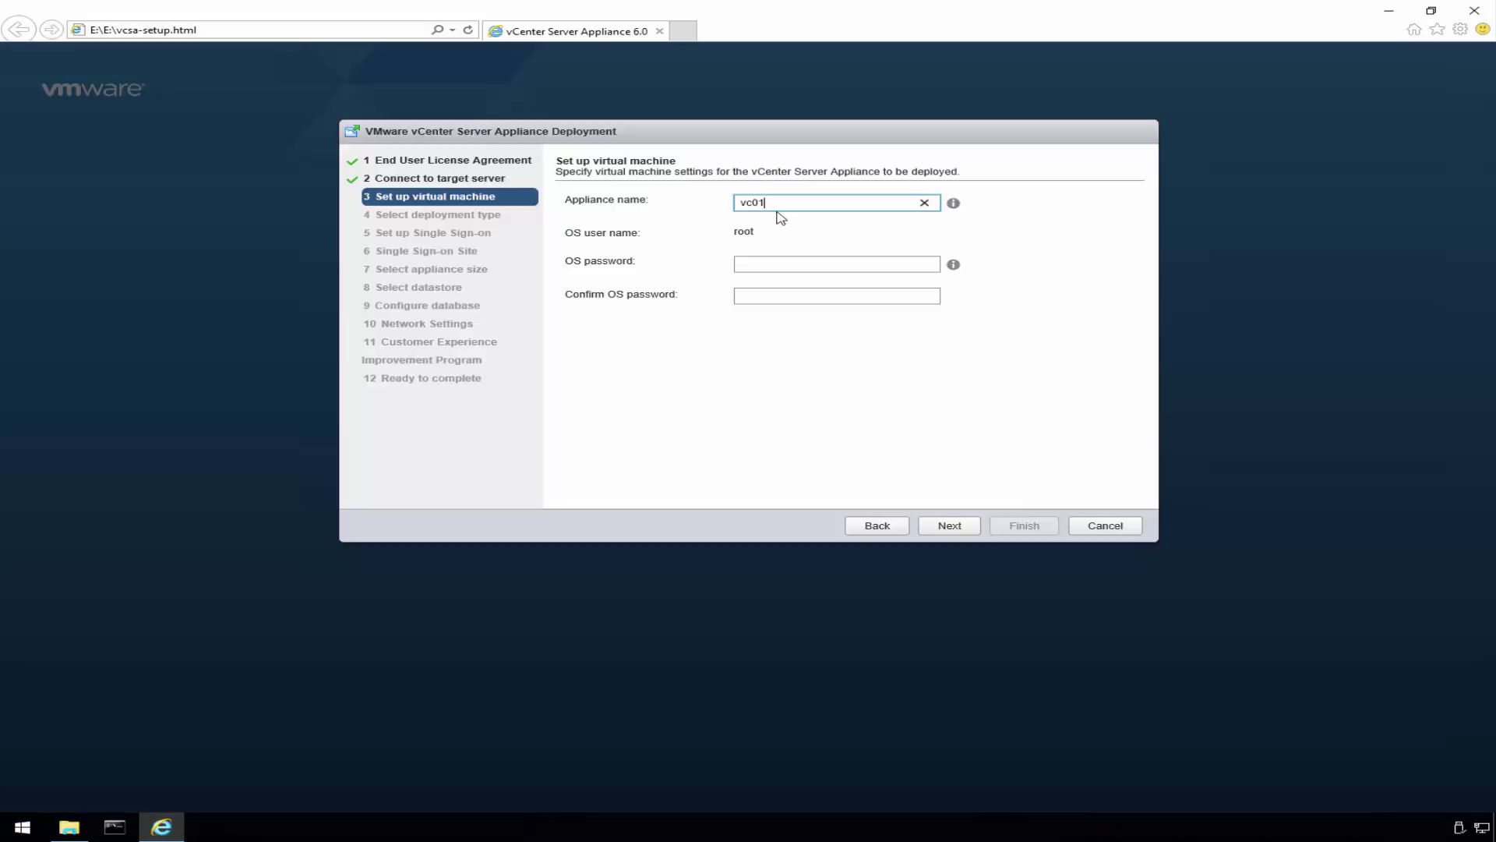
type(".demo.vmnerd.com")
key("Tab")
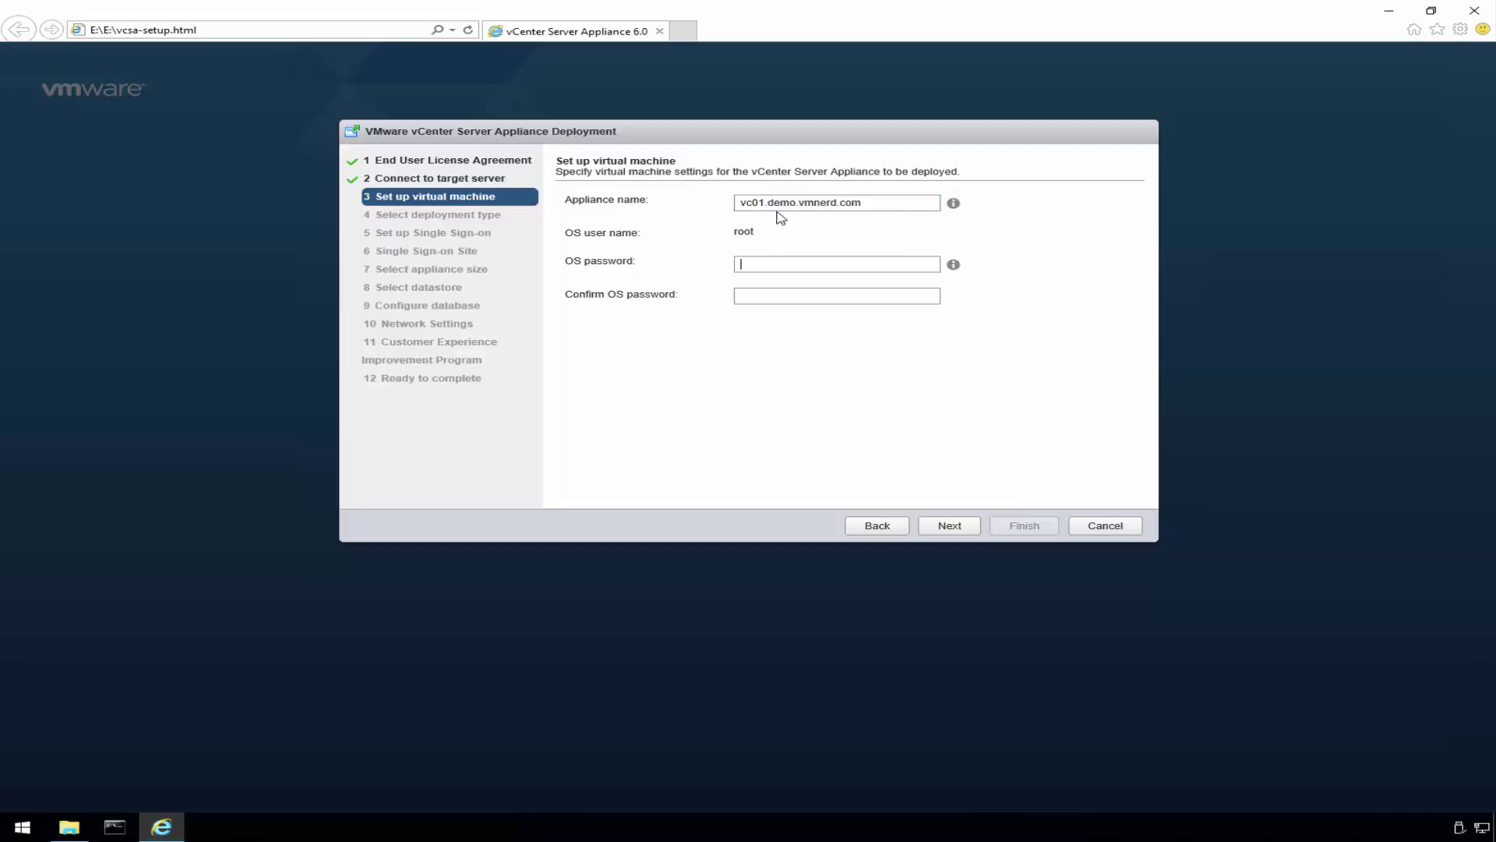
type("*************")
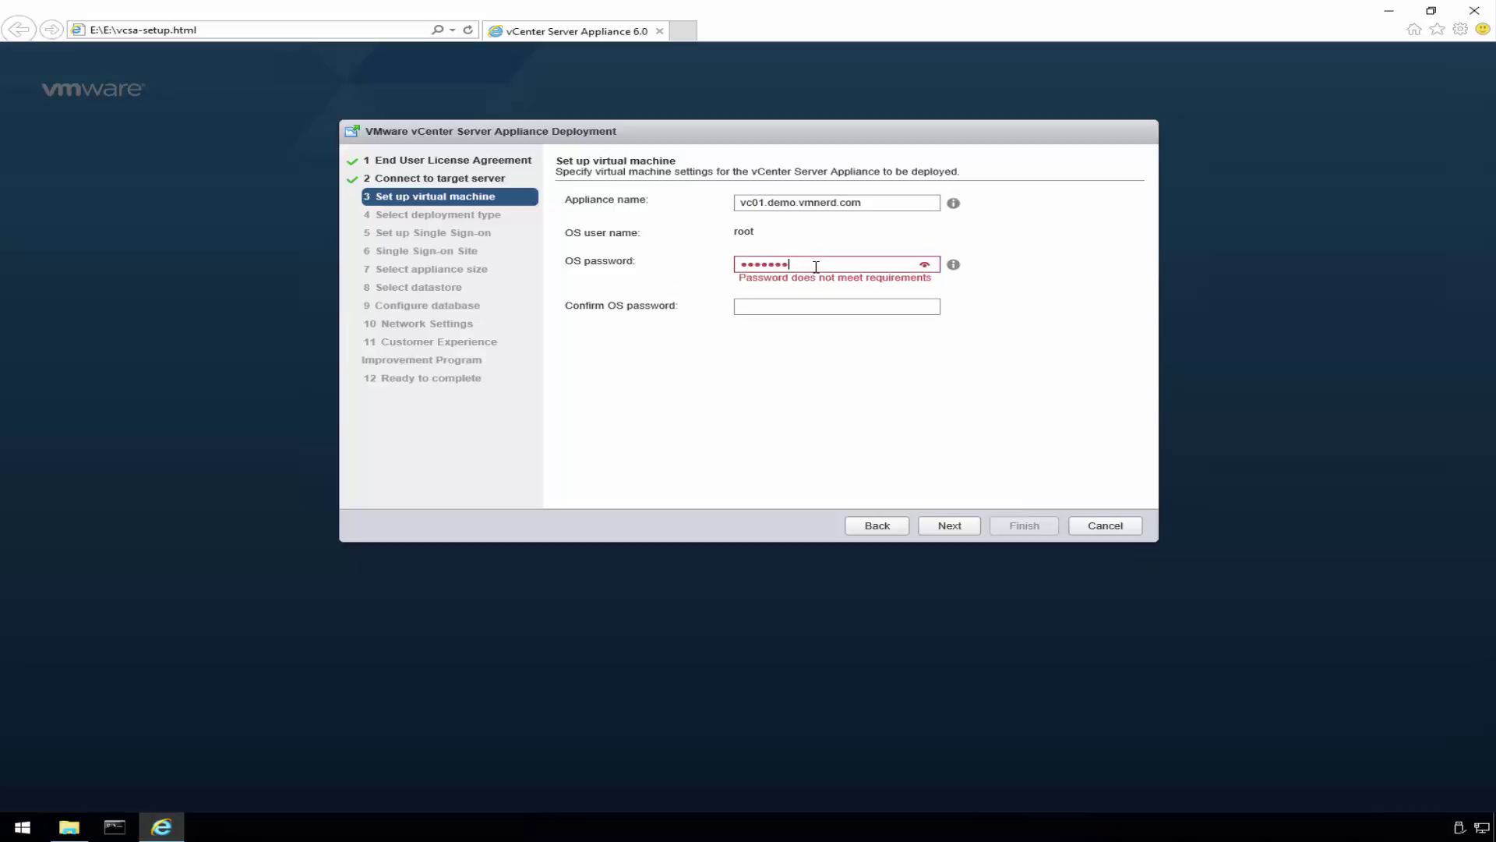
key("Tab")
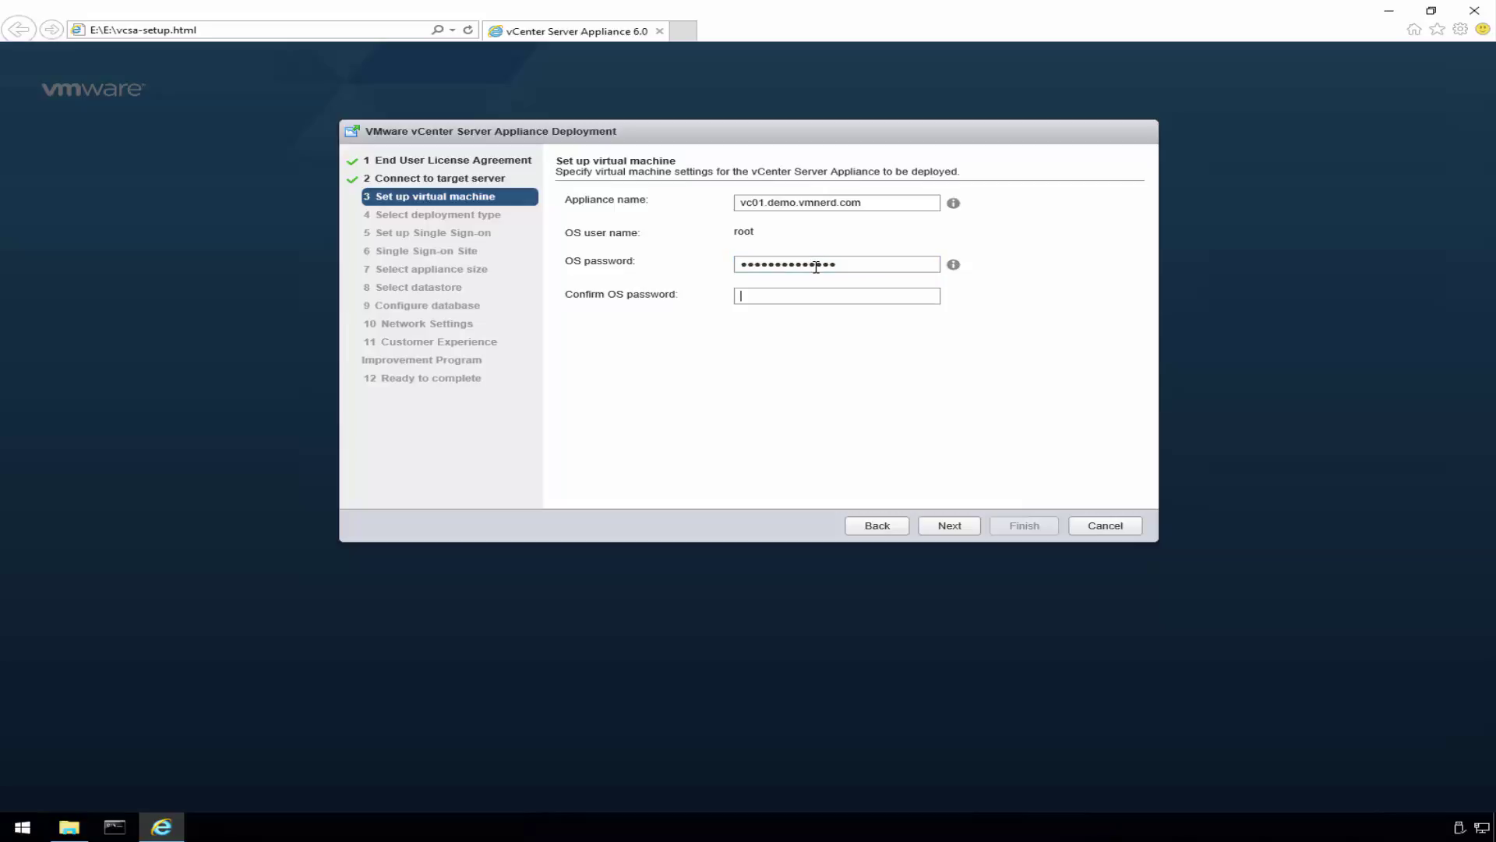
type("****")
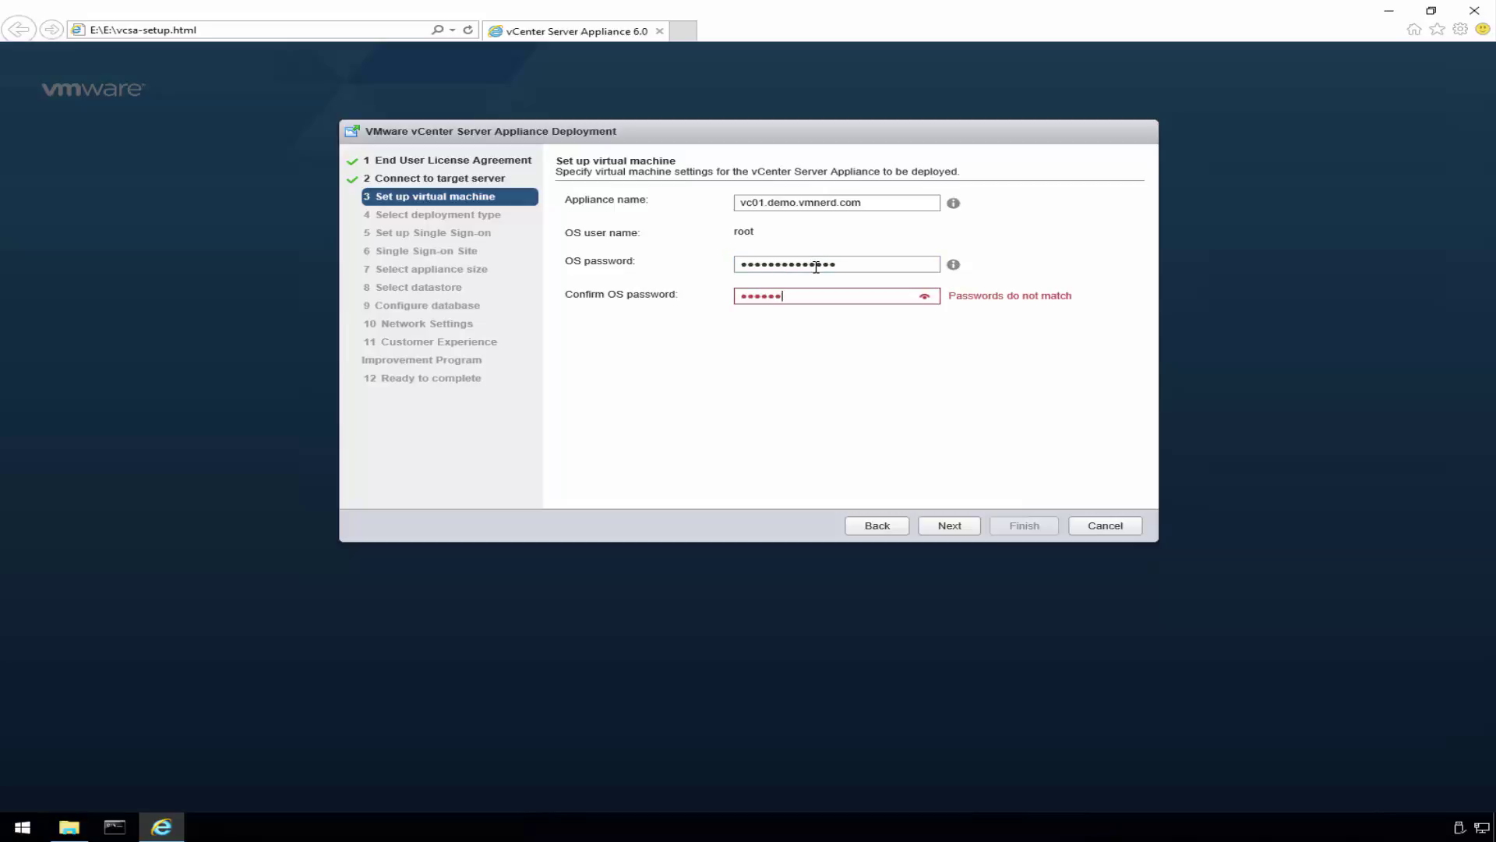
type("***********")
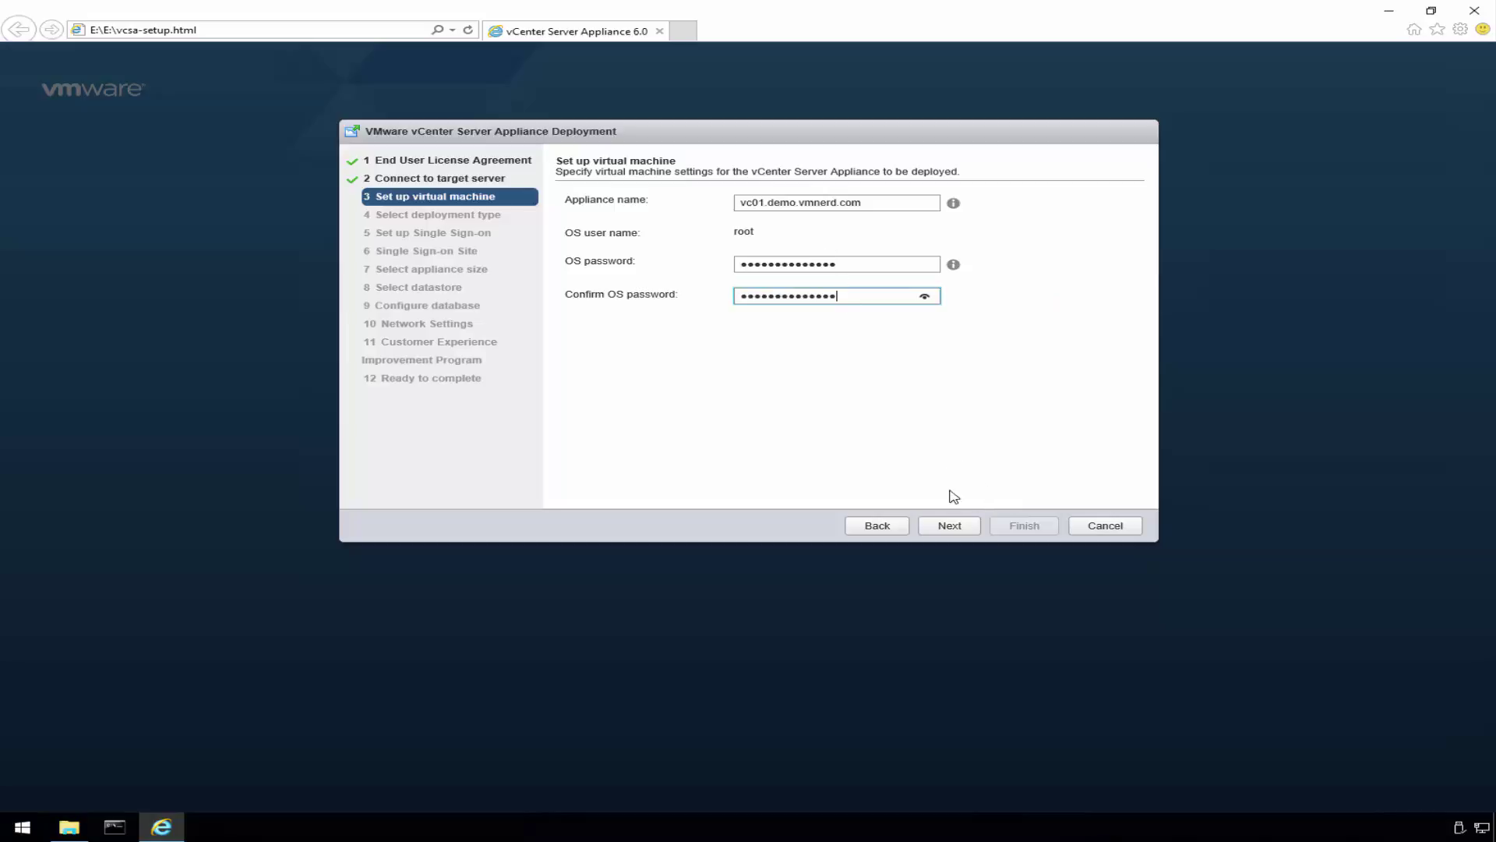
- Accept the VM settings, keep the embedded Platform Services Controller, and choose a new SSO domain
left_click(957, 528)
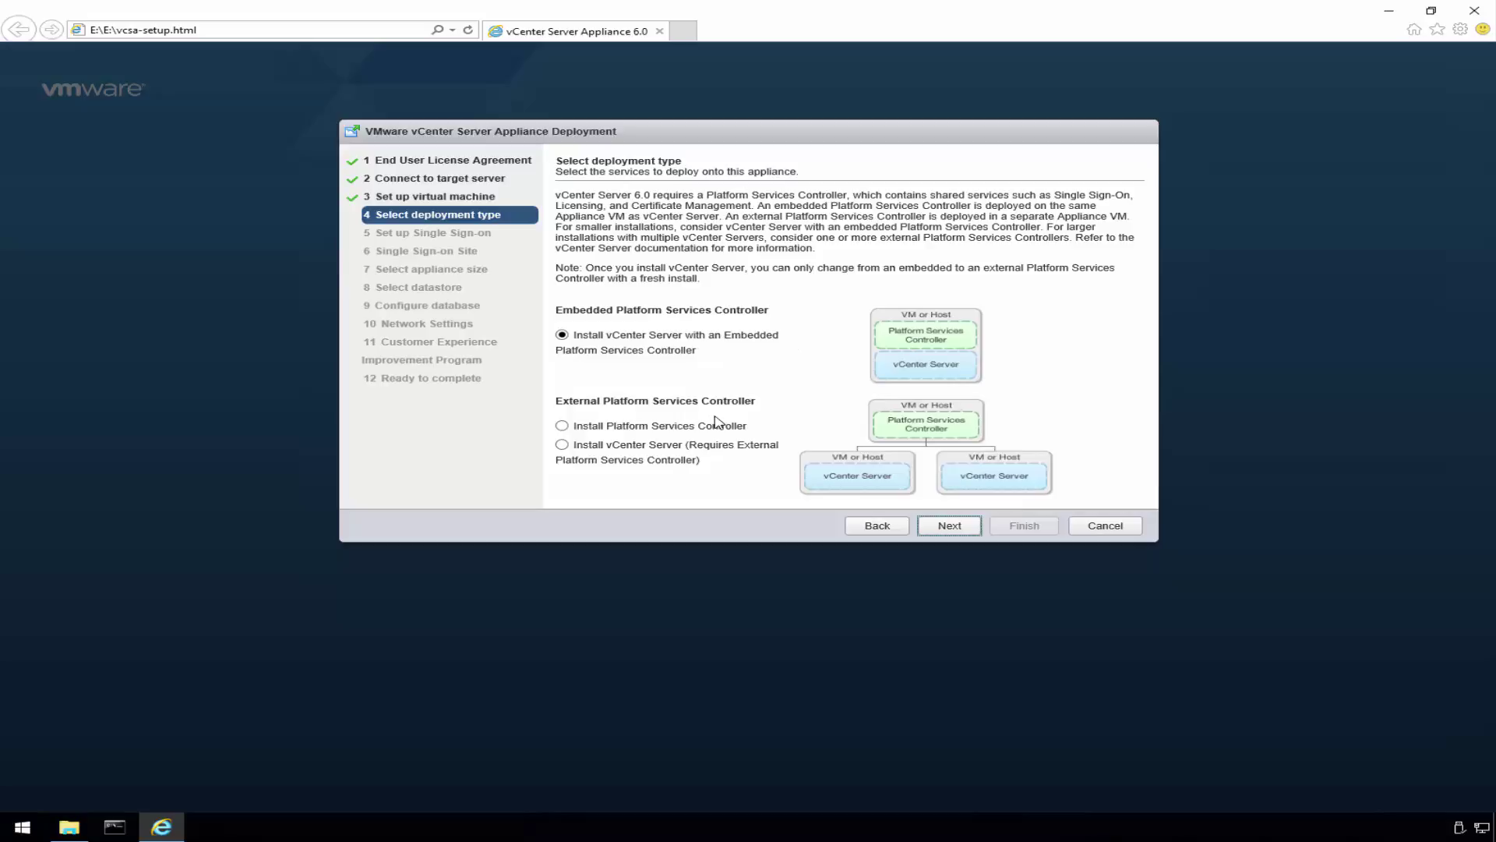
left_click(952, 527)
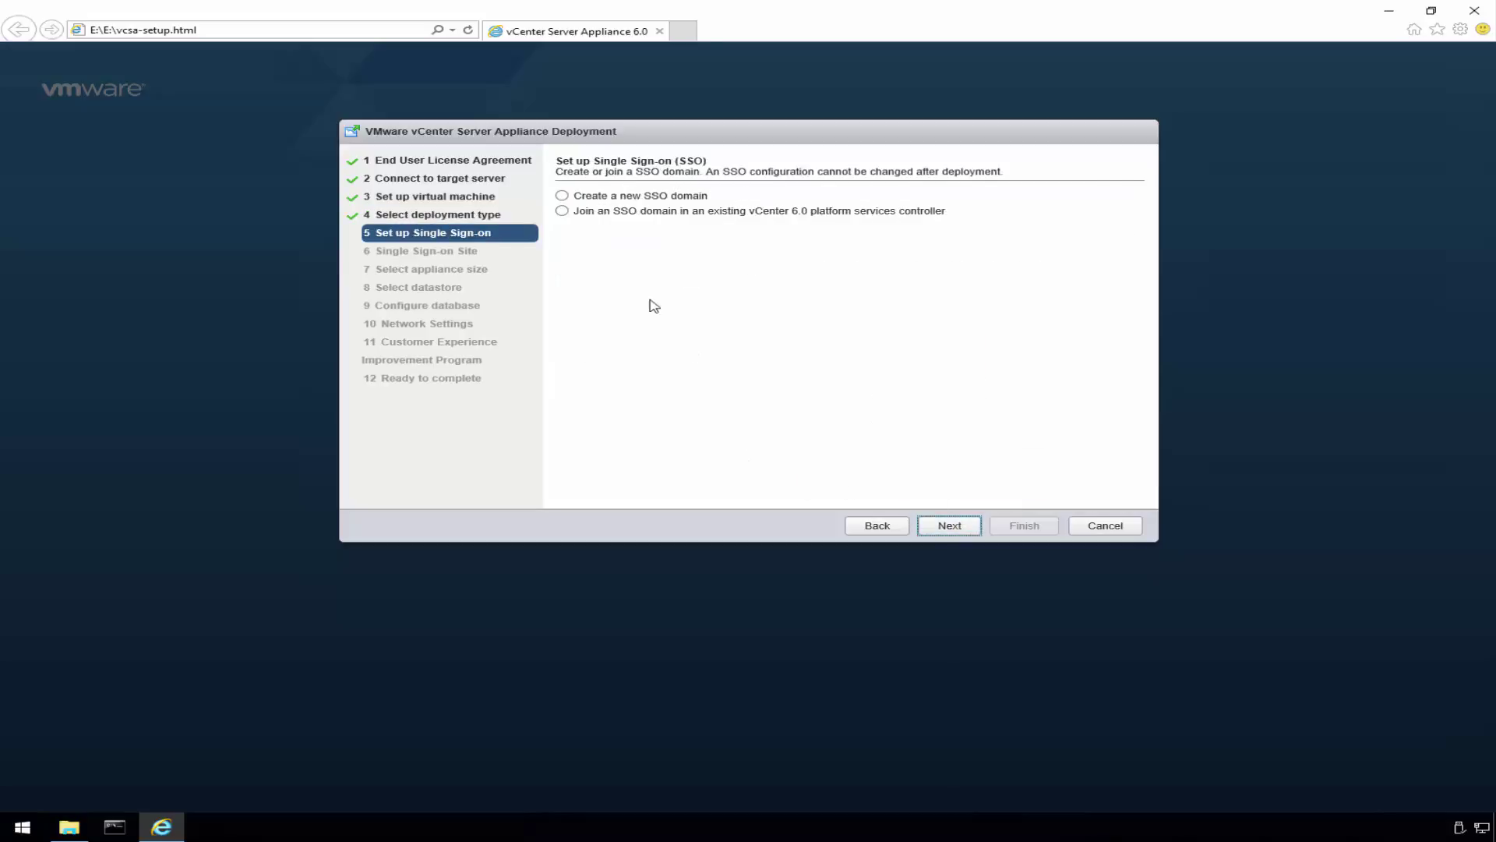
left_click(562, 197)
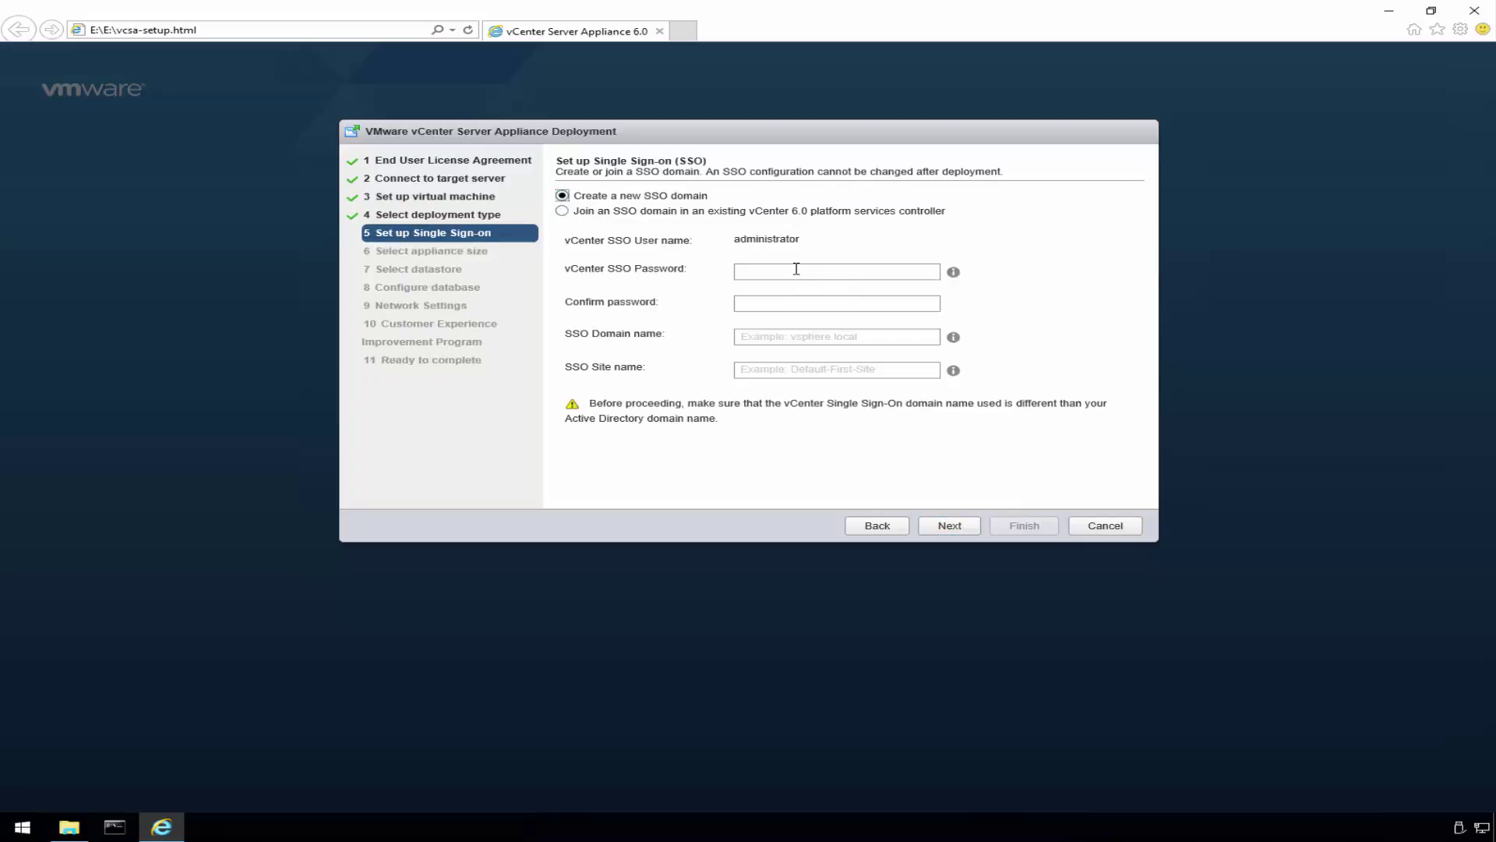
- Set the SSO administrator password, domain name vsphere.local and site name vsphere
left_click(799, 269)
type("V")
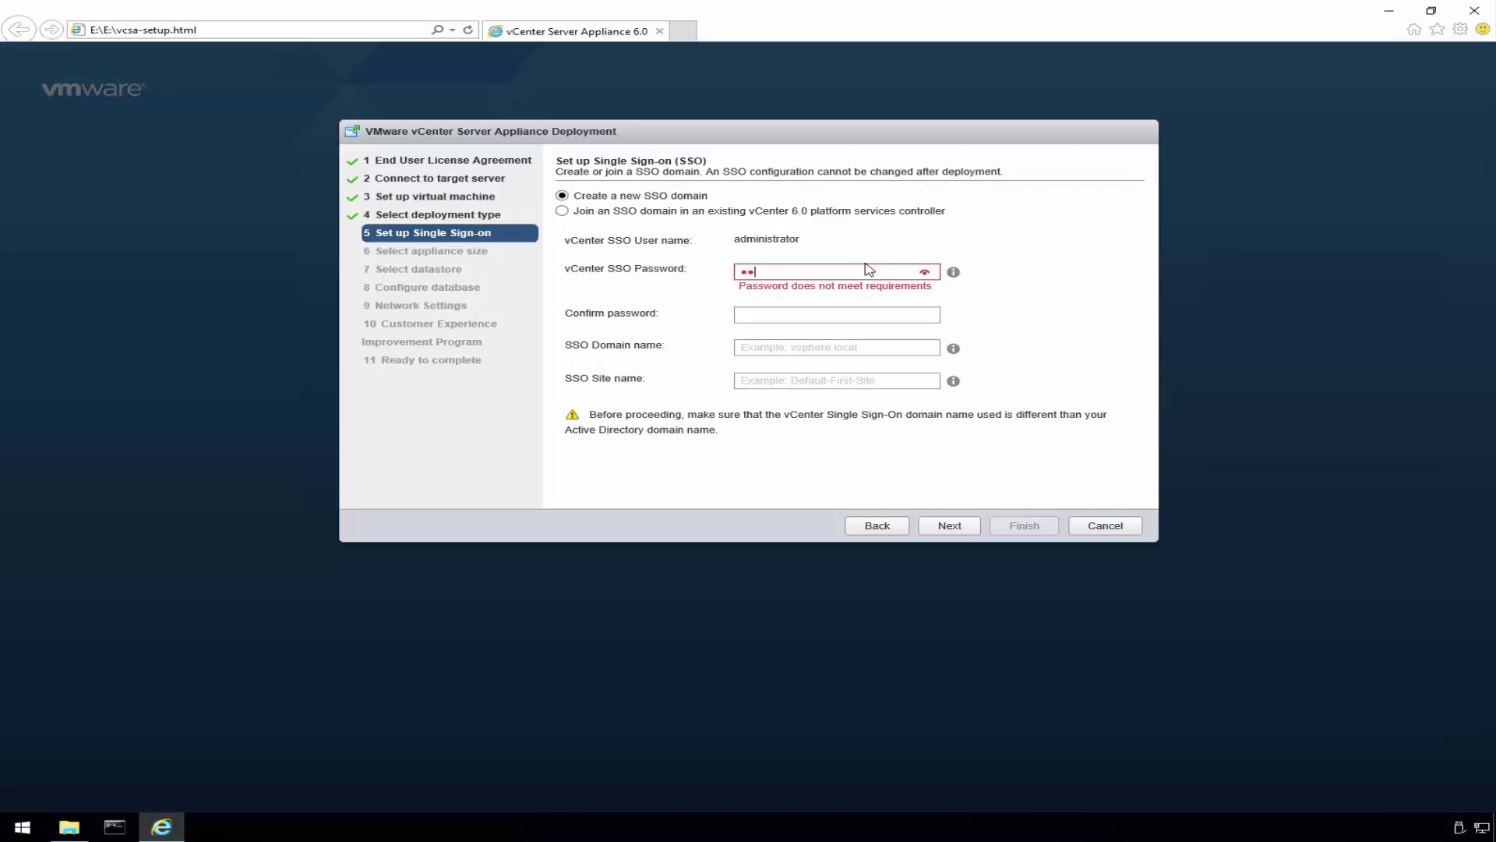
type("Mware1!")
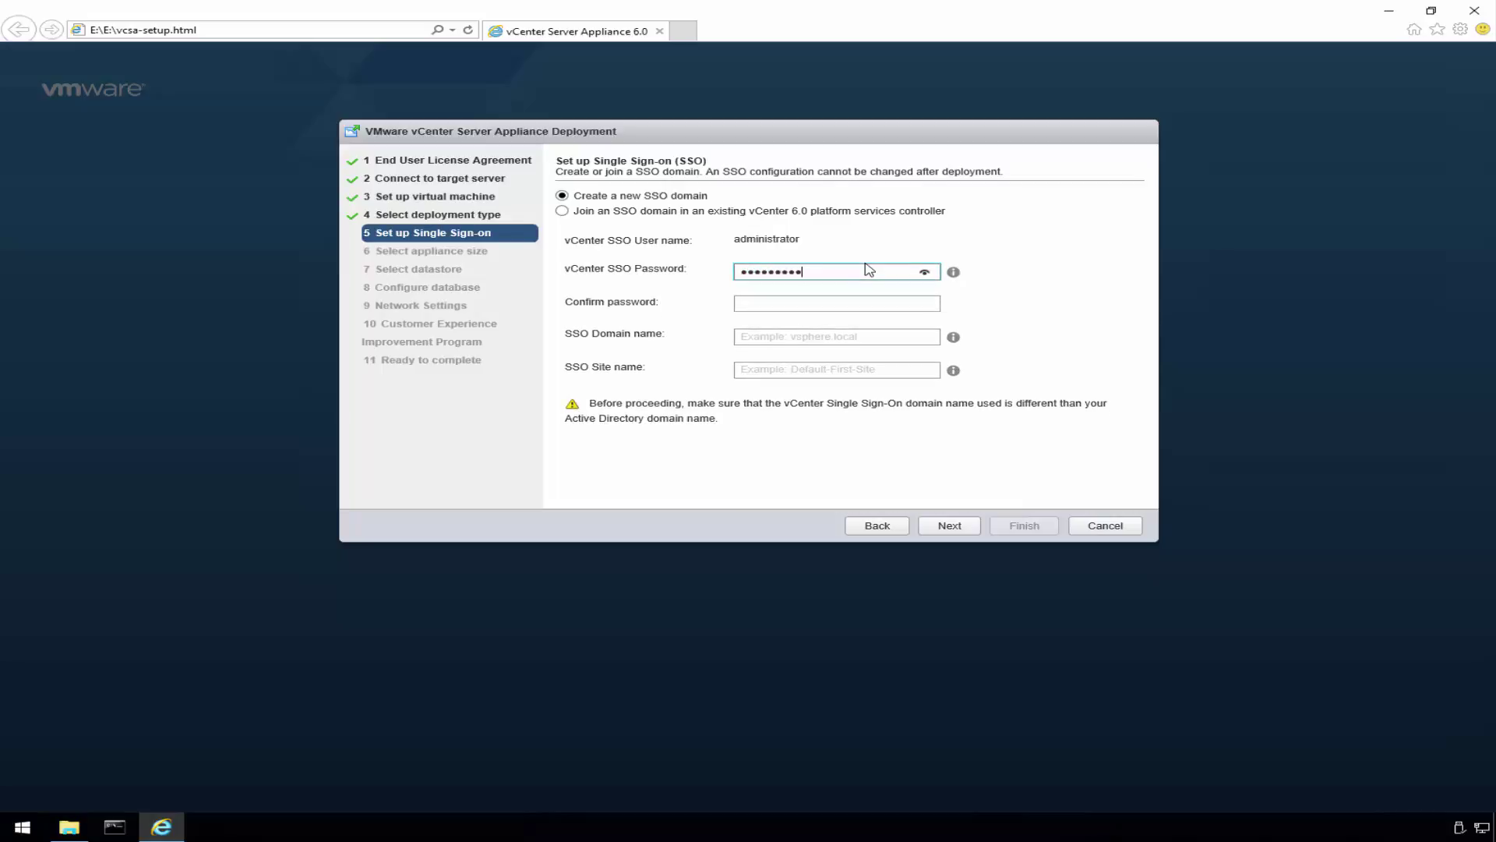
type("Mware1")
key("Tab")
type("V")
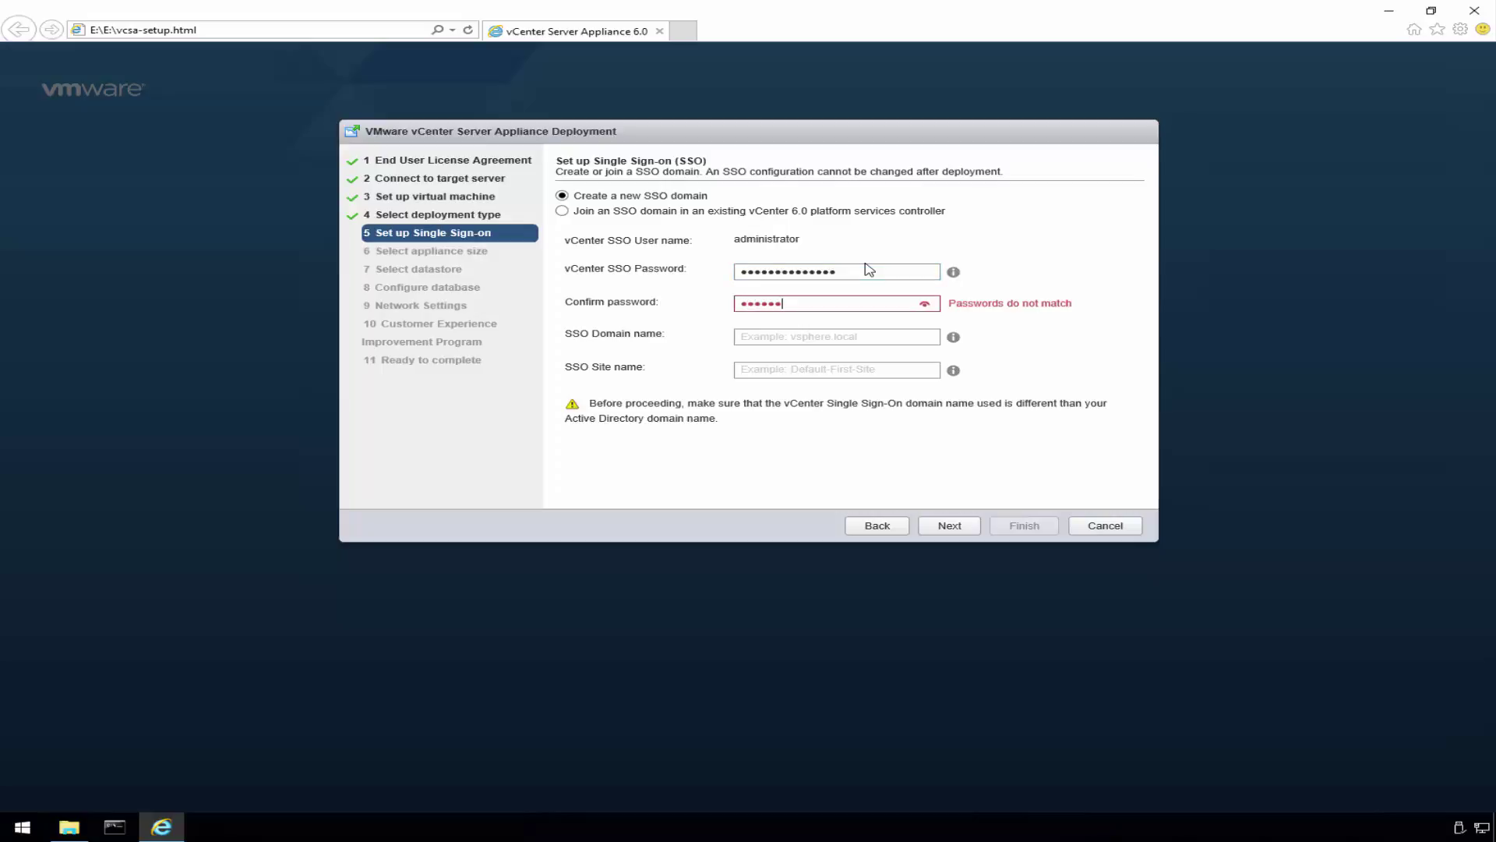
type("Mware1!VMware1")
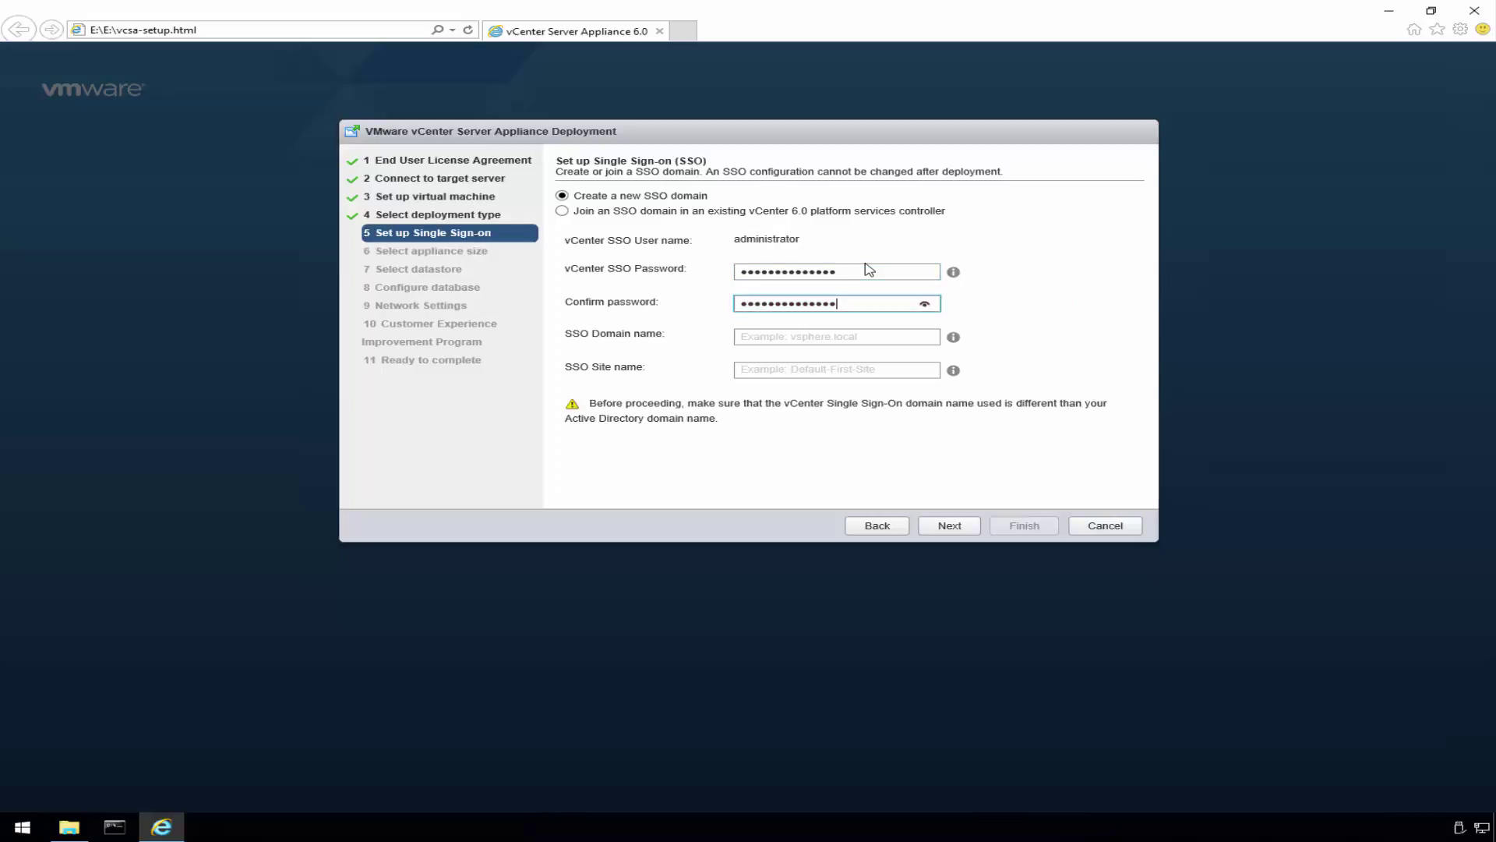
key("Tab")
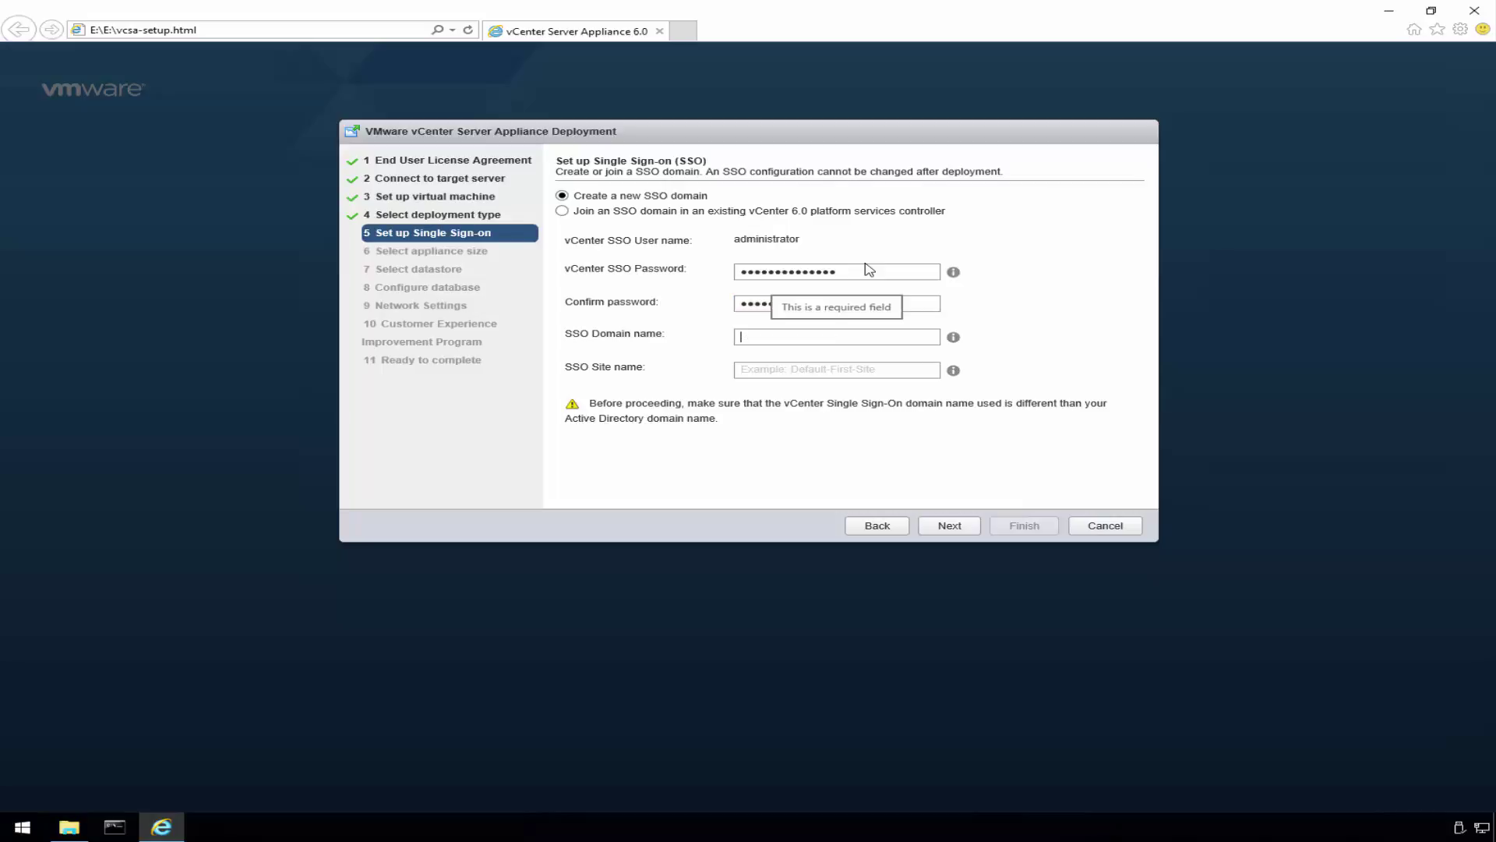
type("vs")
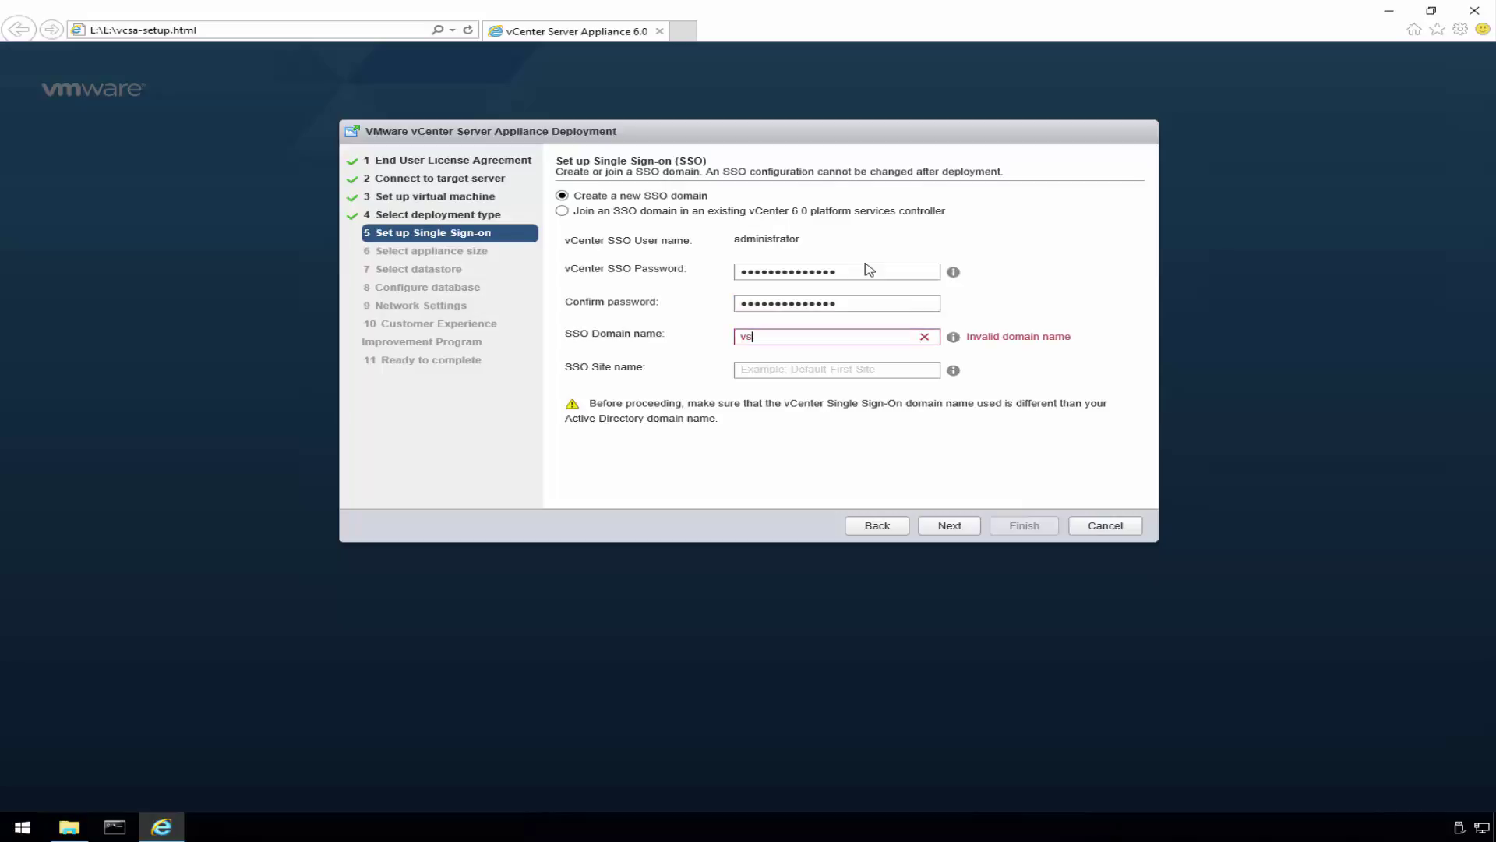
type("phere.lcao")
key("BackSpace")
key("BackSpace")
type("oca")
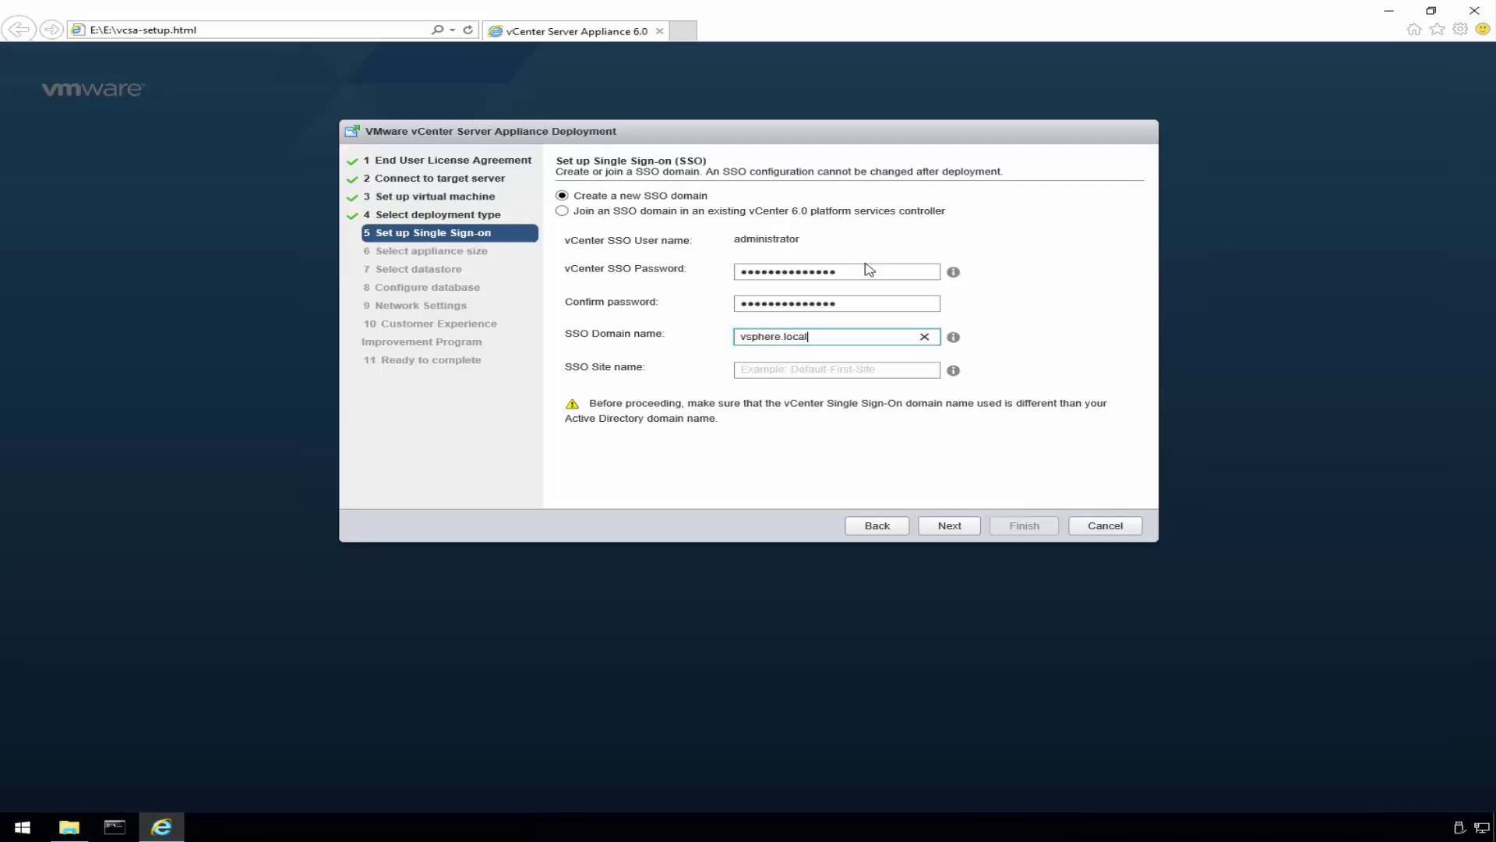
key("Tab")
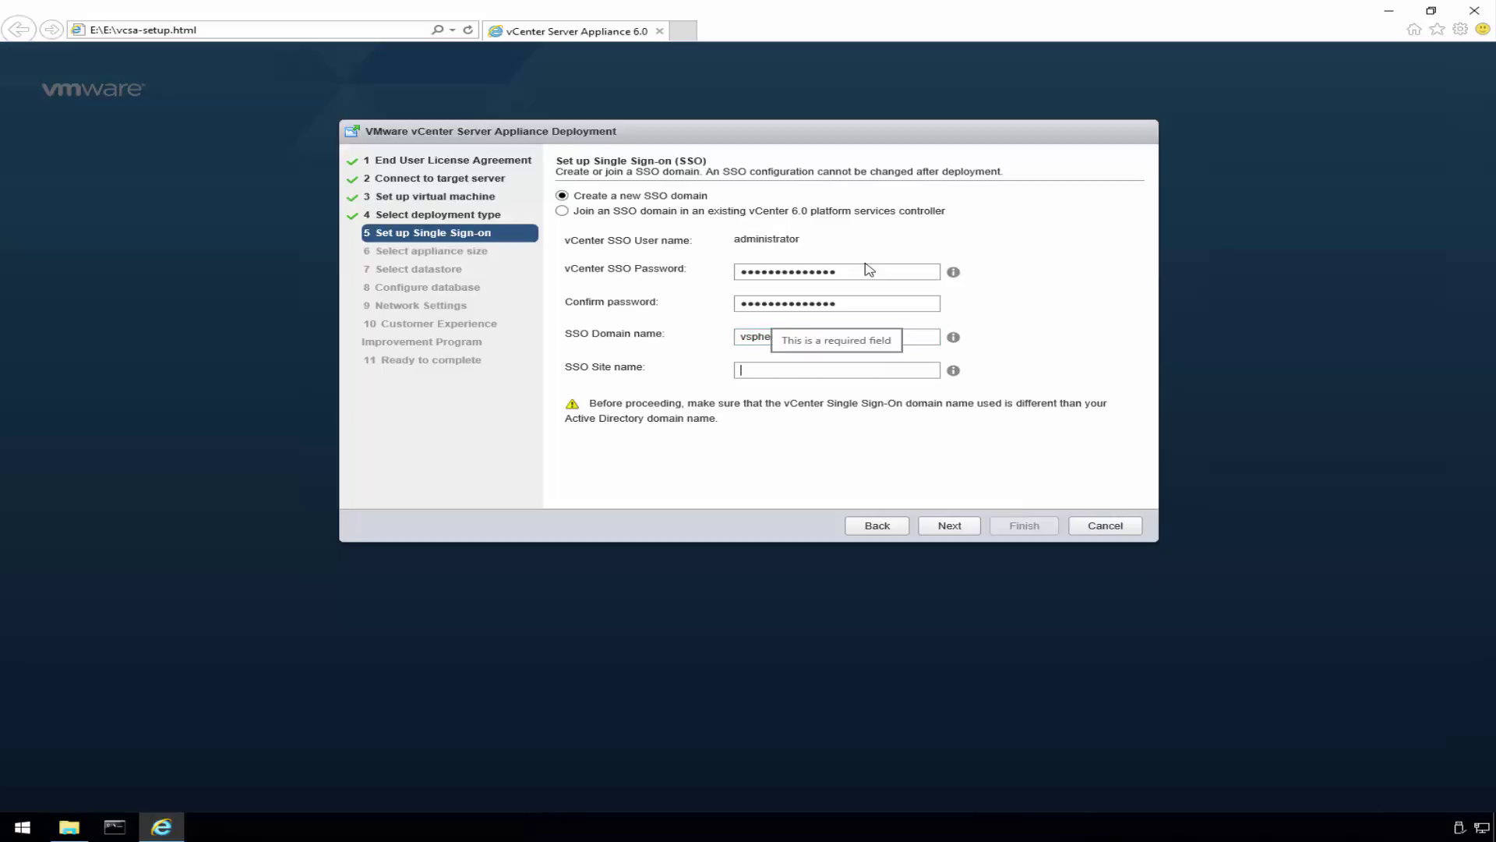
type("vsphere")
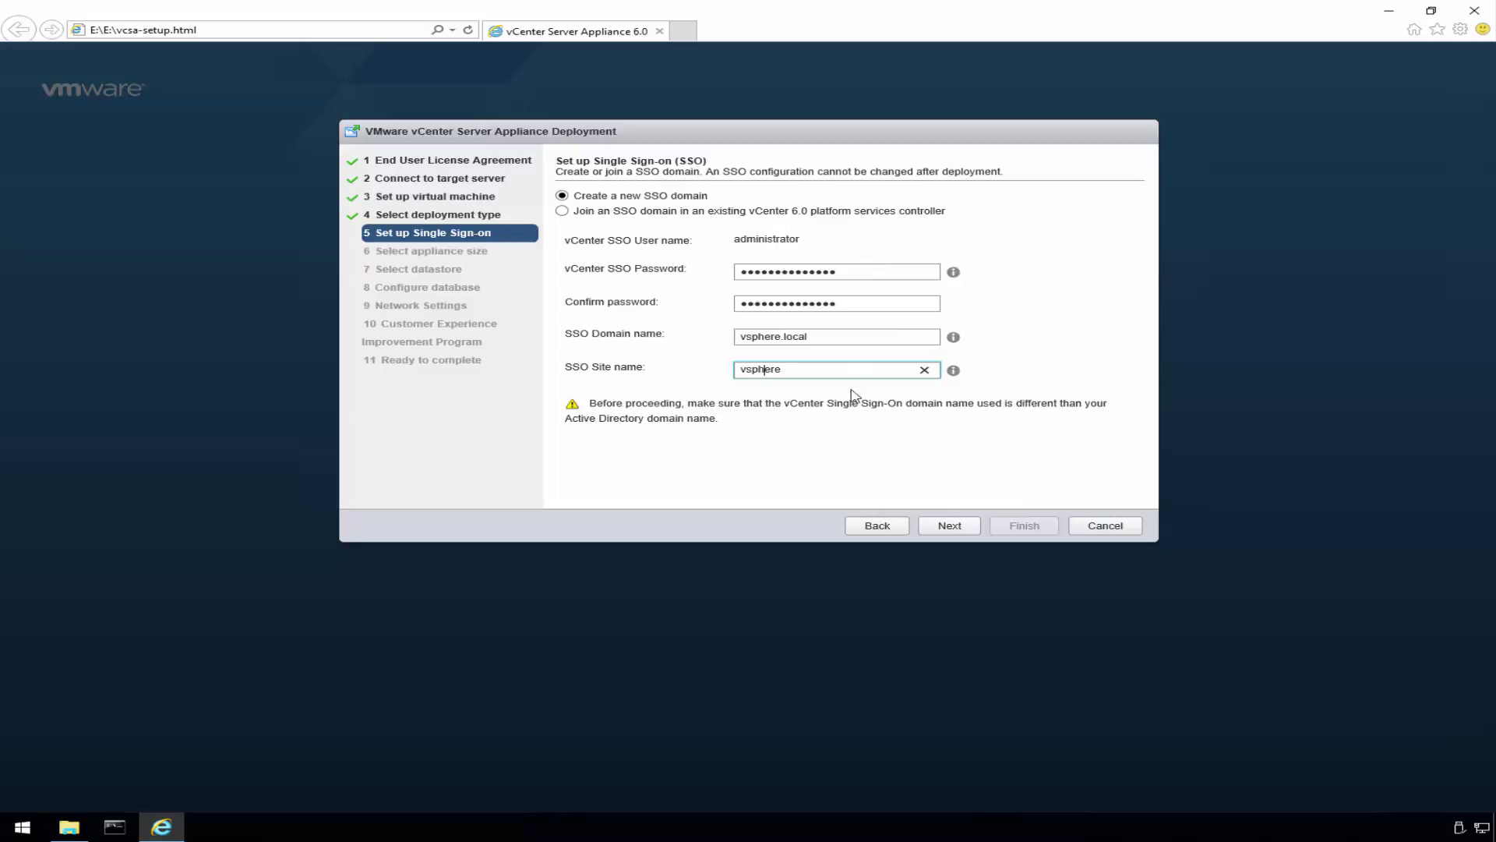
left_click(950, 525)
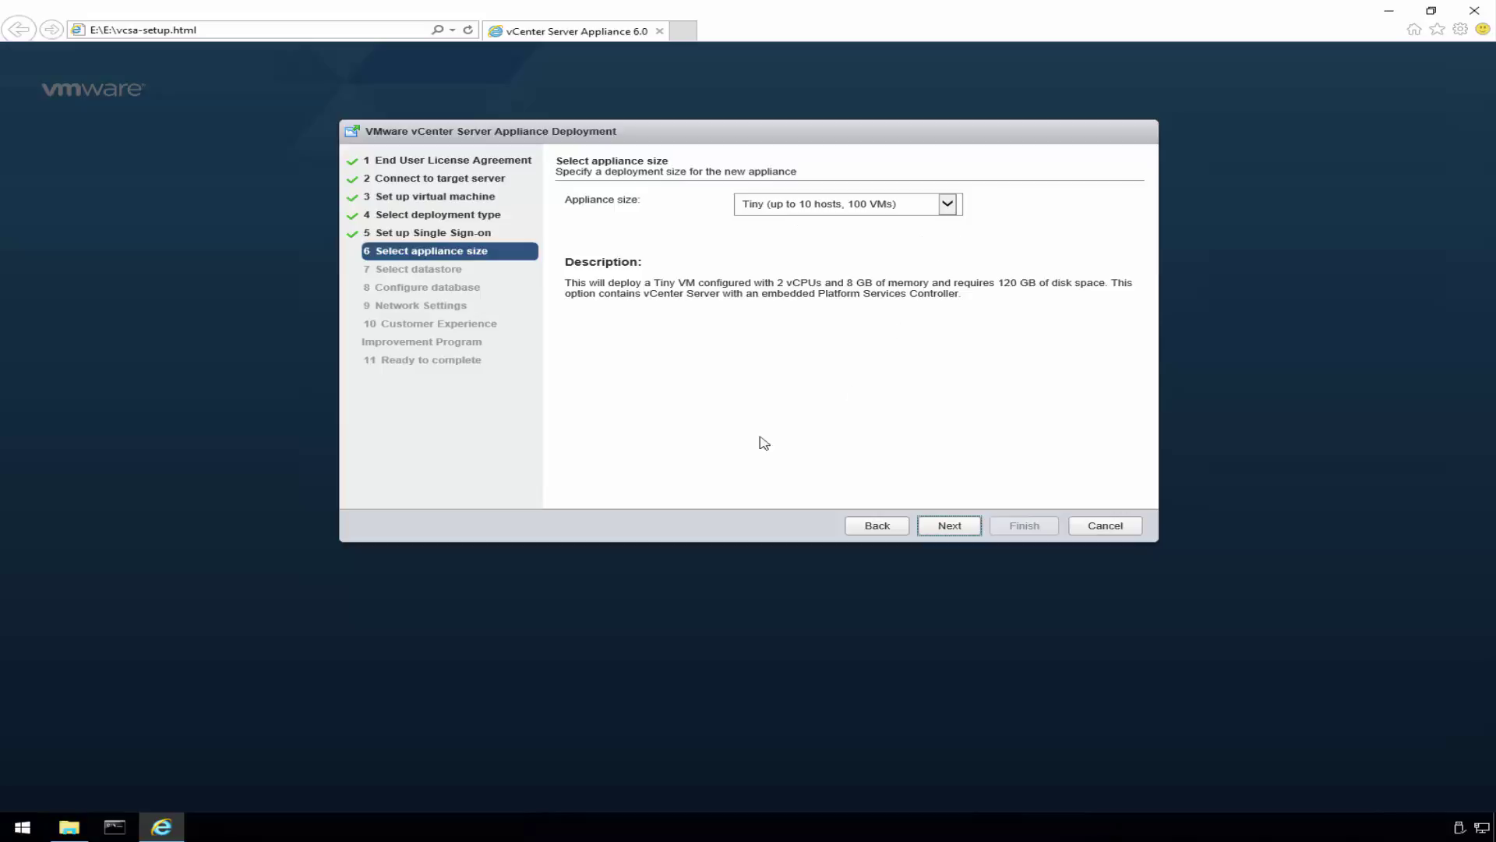
- Choose the Tiny (up to 10 hosts, 100 VMs) appliance size and continue
left_click(947, 204)
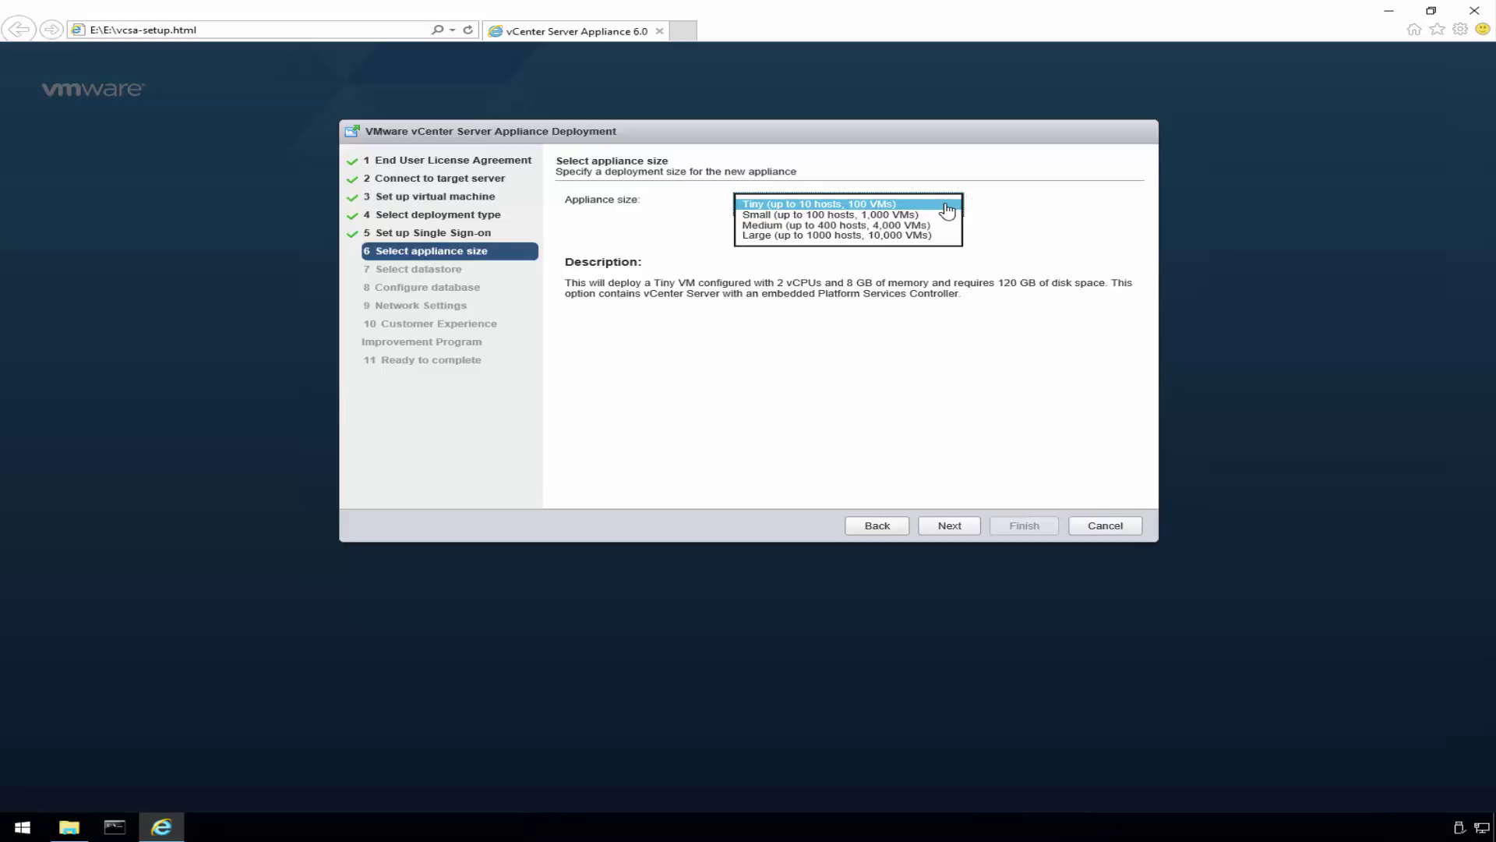
left_click(947, 208)
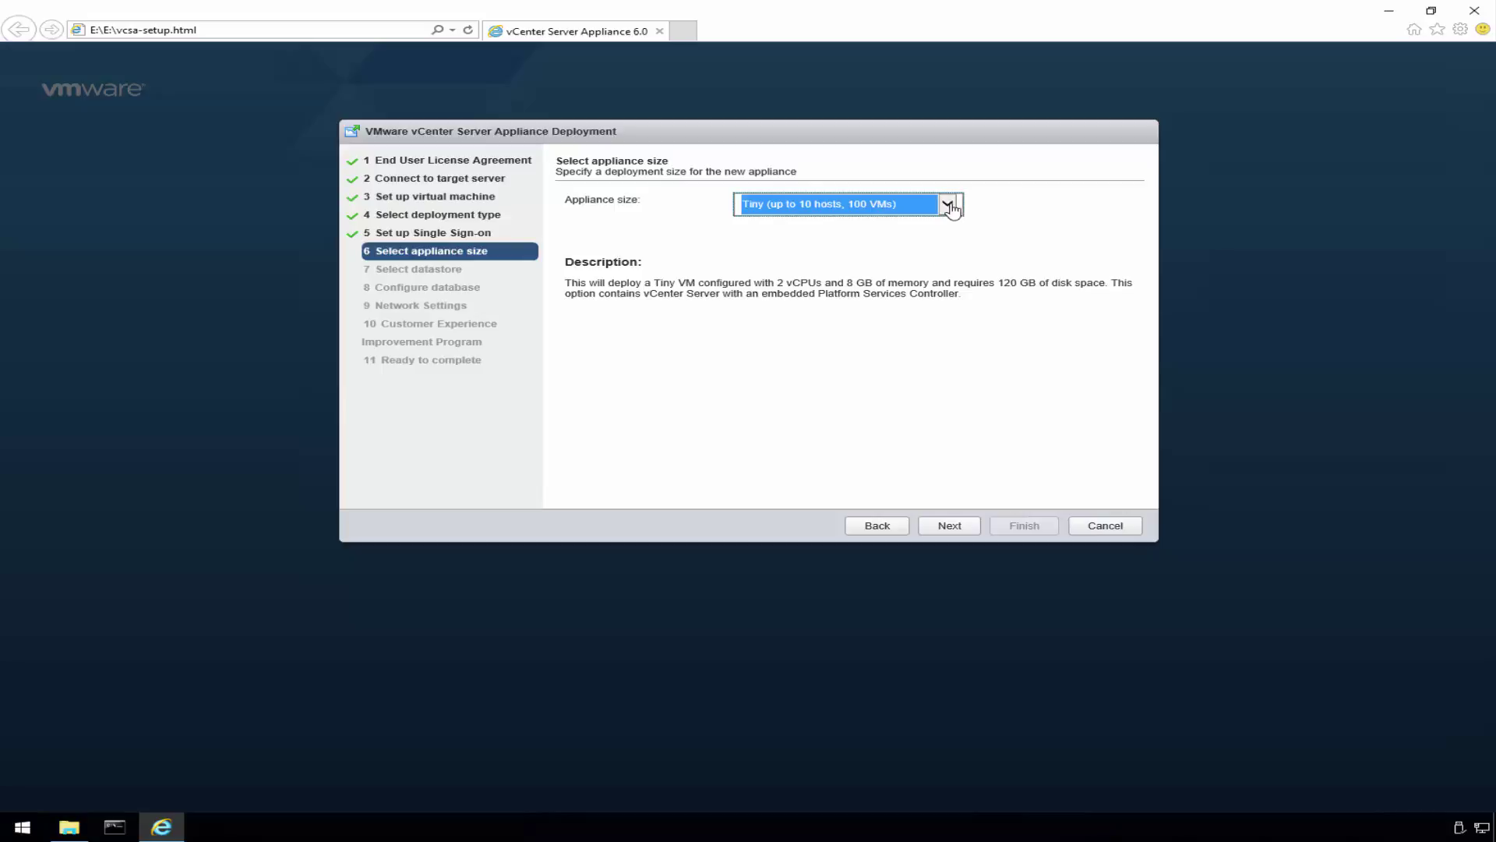
left_click(951, 525)
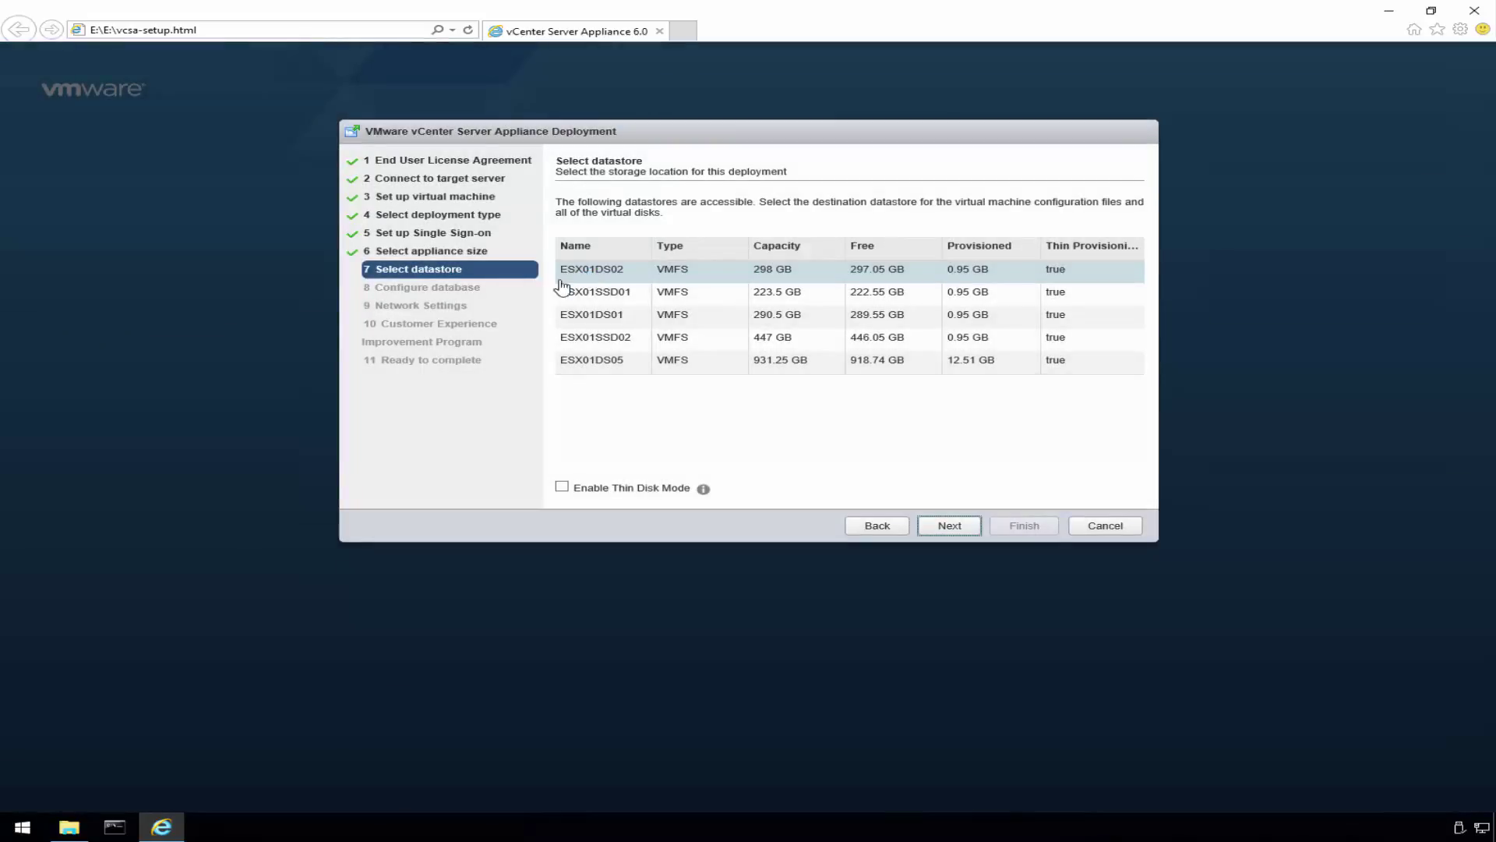
- Place the appliance on datastore ESX01SSD02 with thin disk mode and keep the embedded PostgreSQL database
left_click(587, 249)
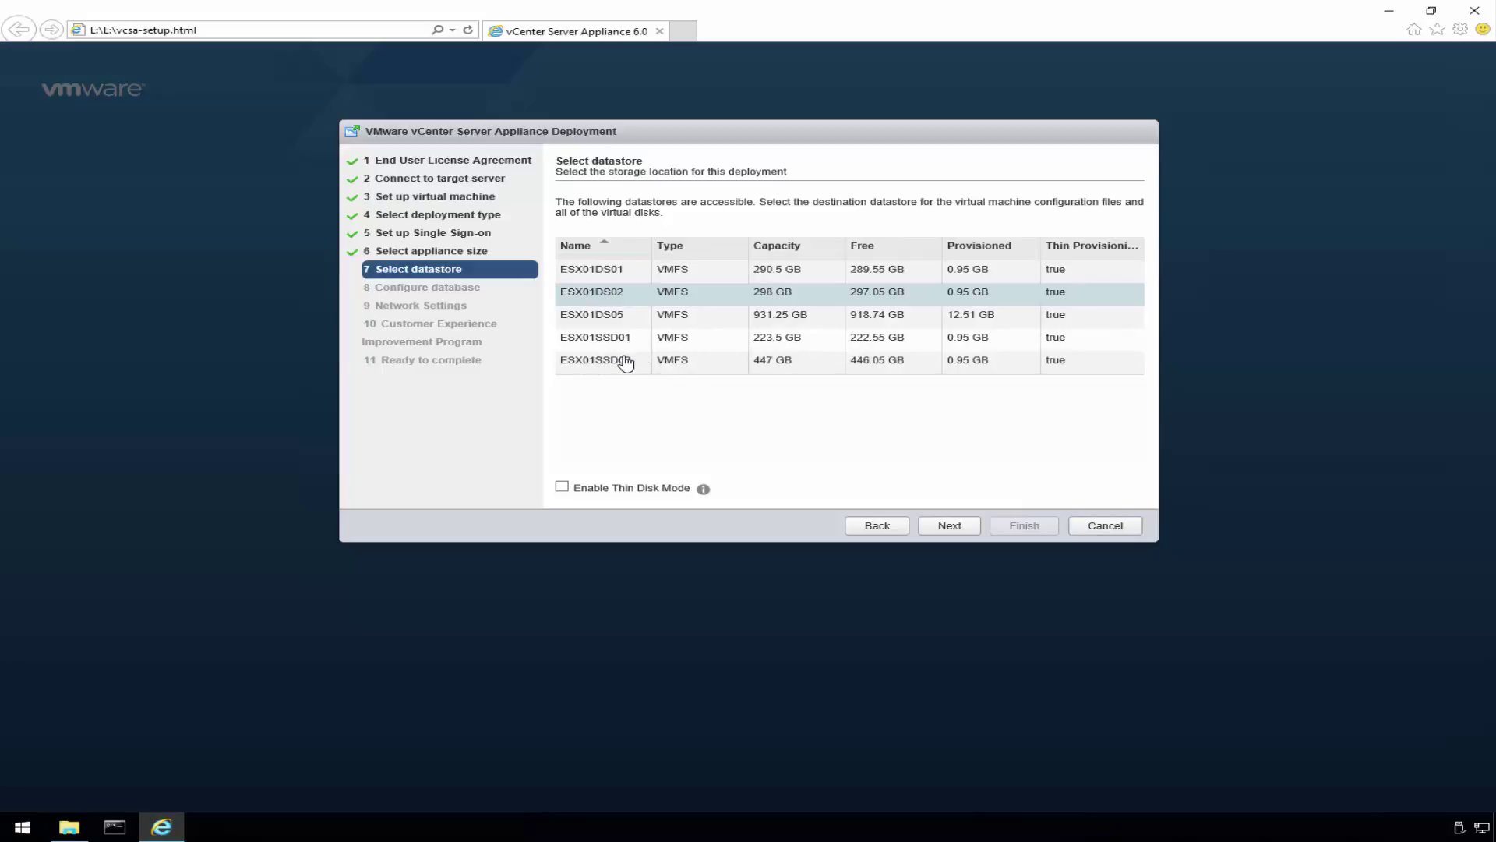
left_click(600, 362)
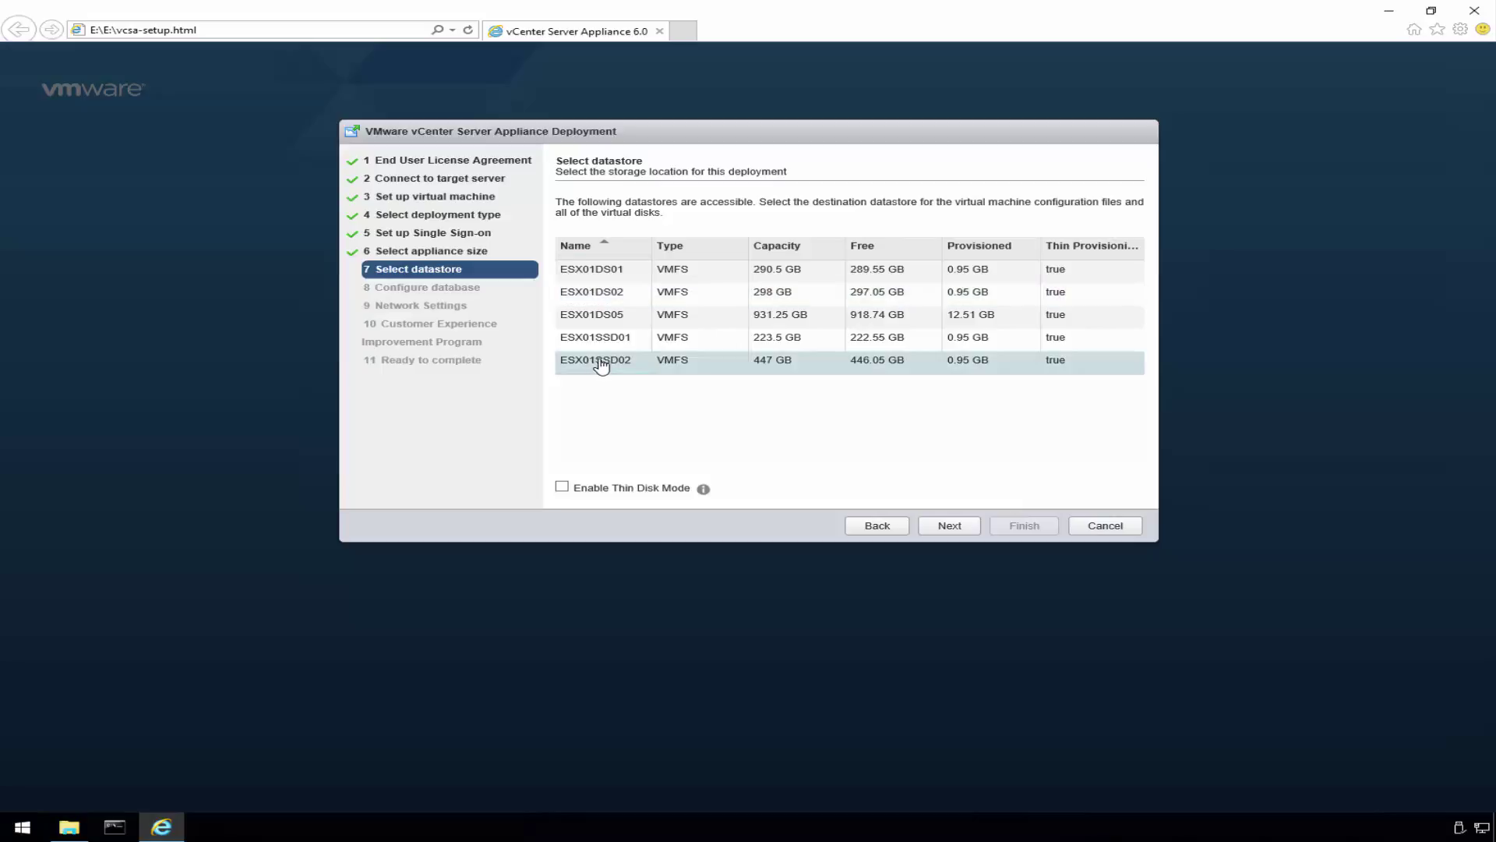
left_click(561, 490)
left_click(948, 526)
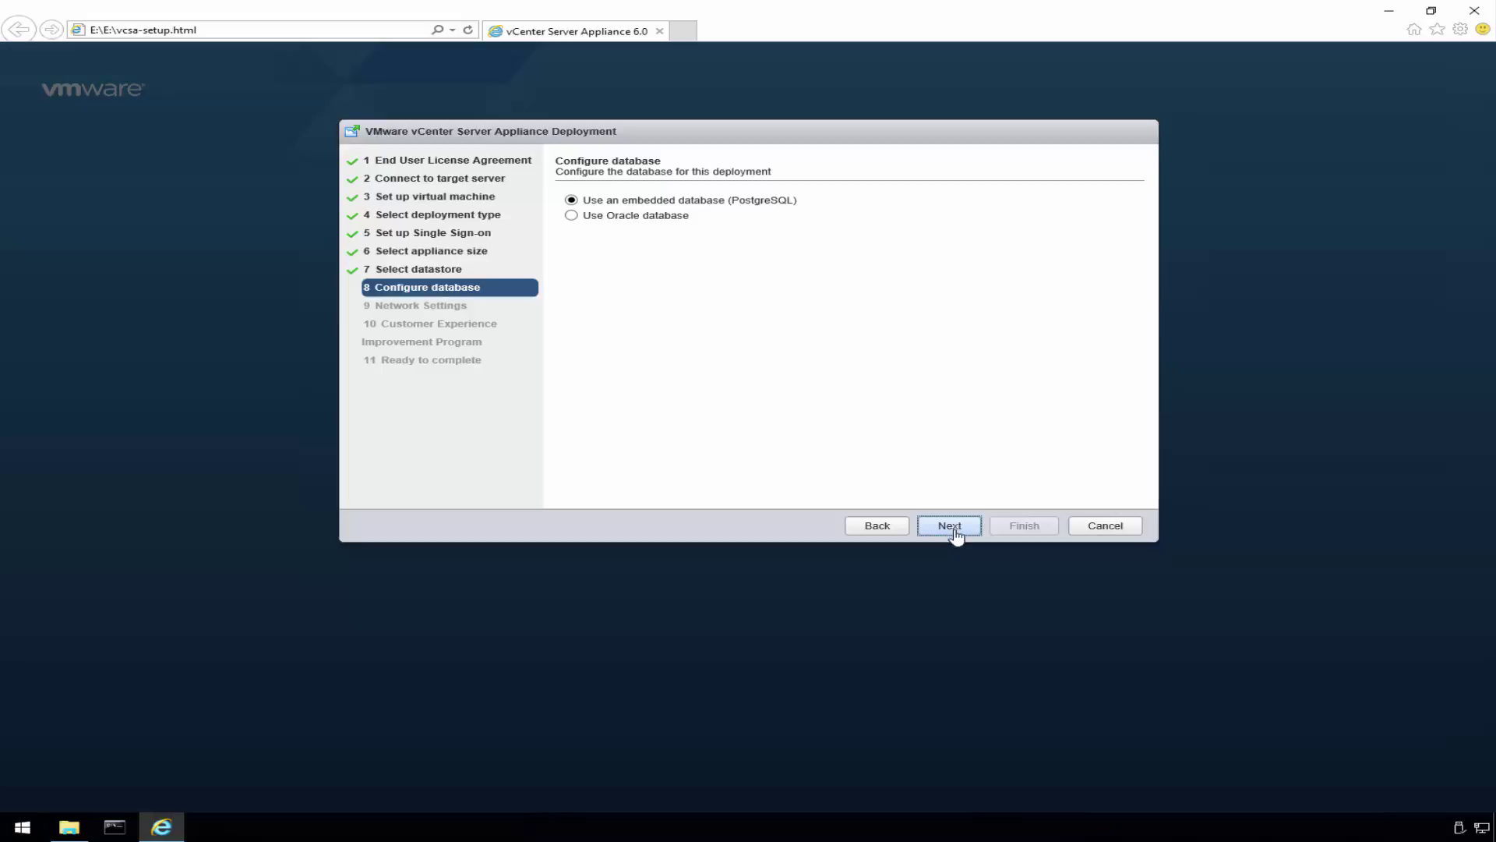
left_click(954, 530)
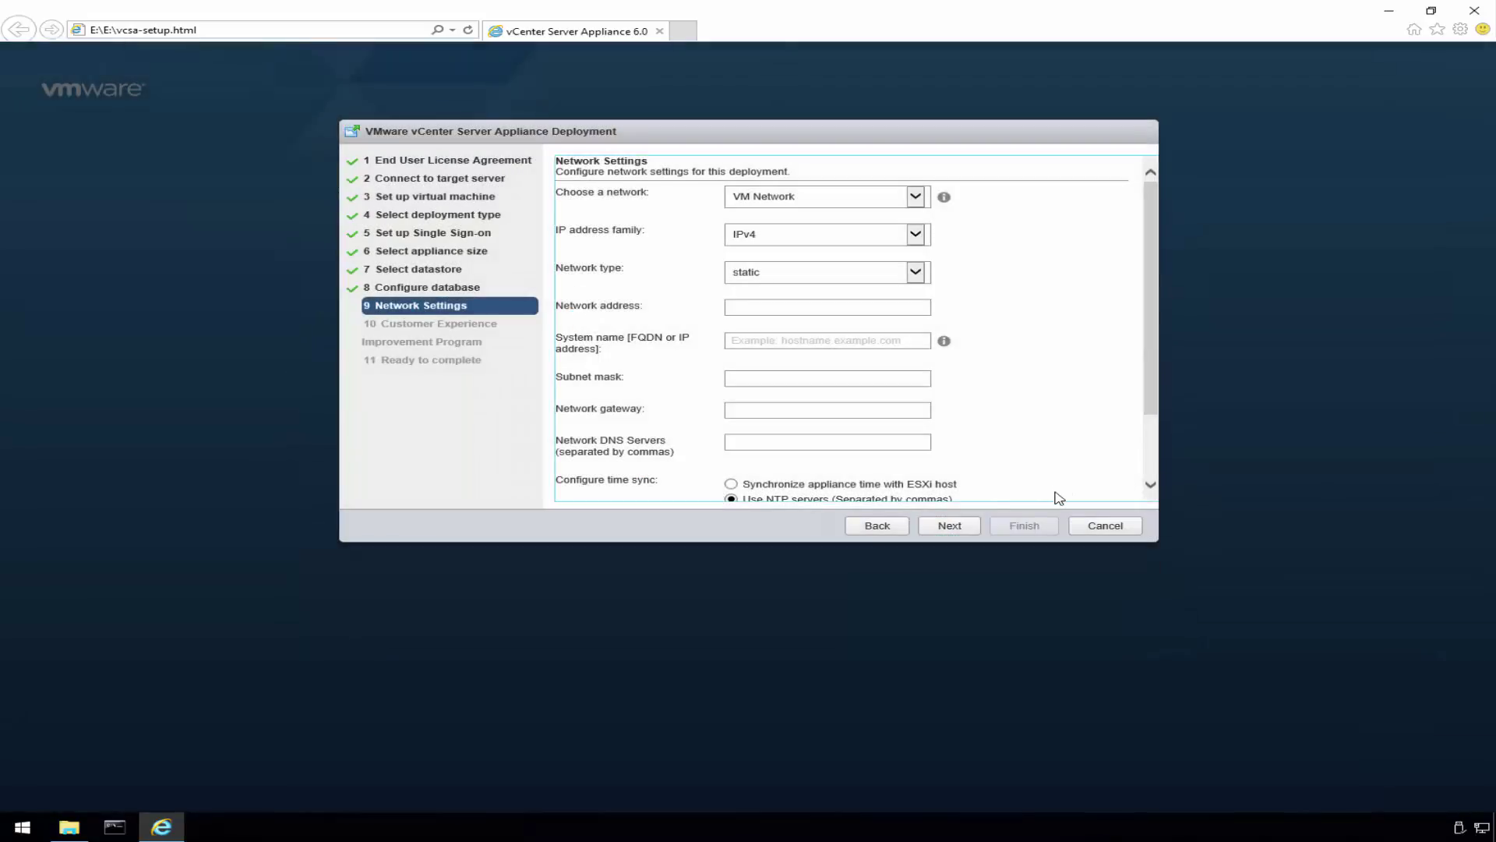
- Give the appliance IP address 192.168.30.15 and system name vc01.demo.vmnerd.com
left_click(953, 142)
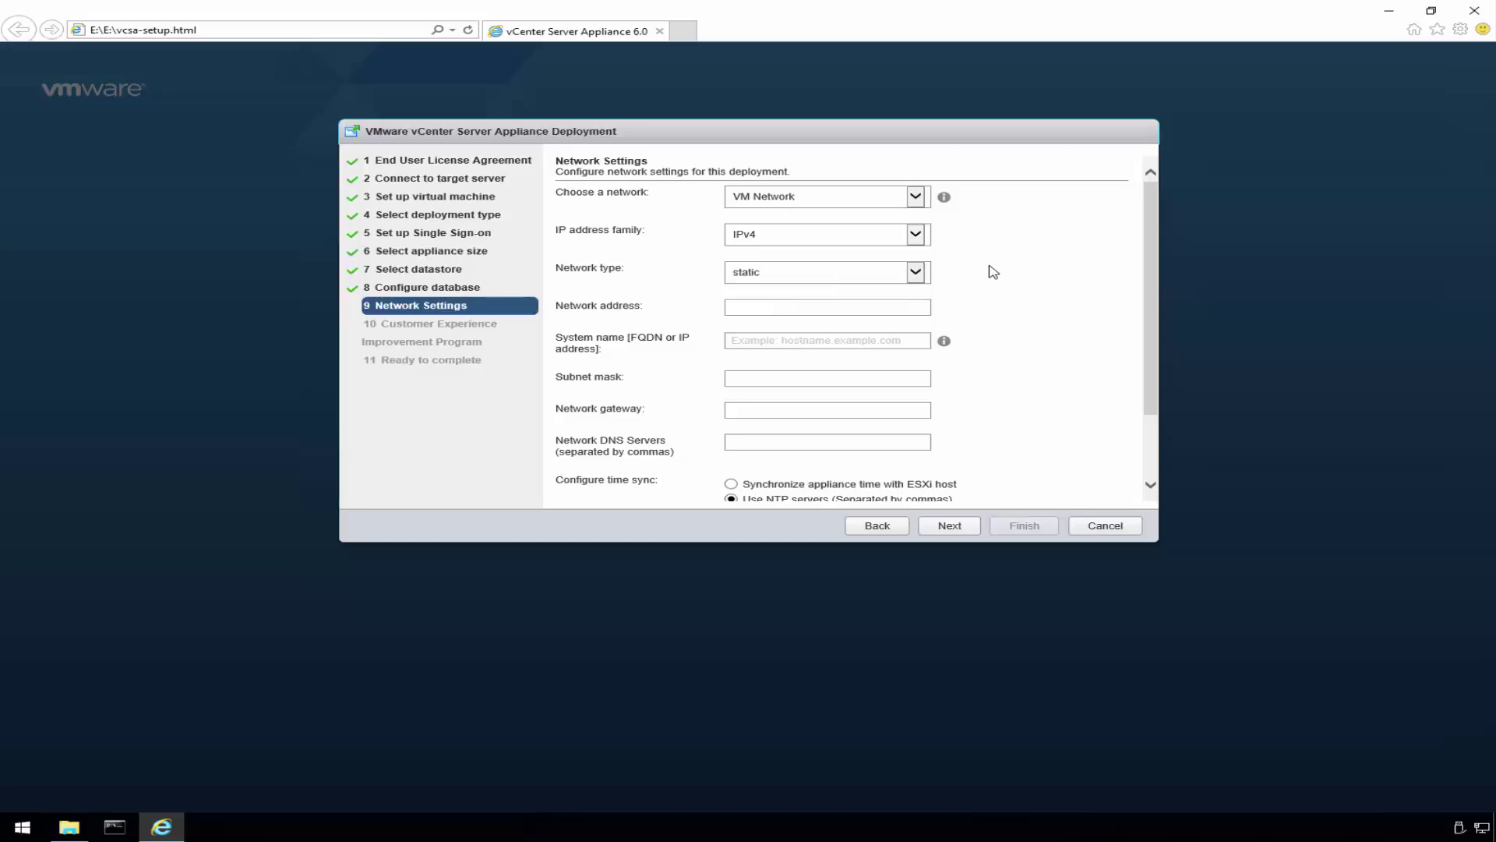
left_click(839, 309)
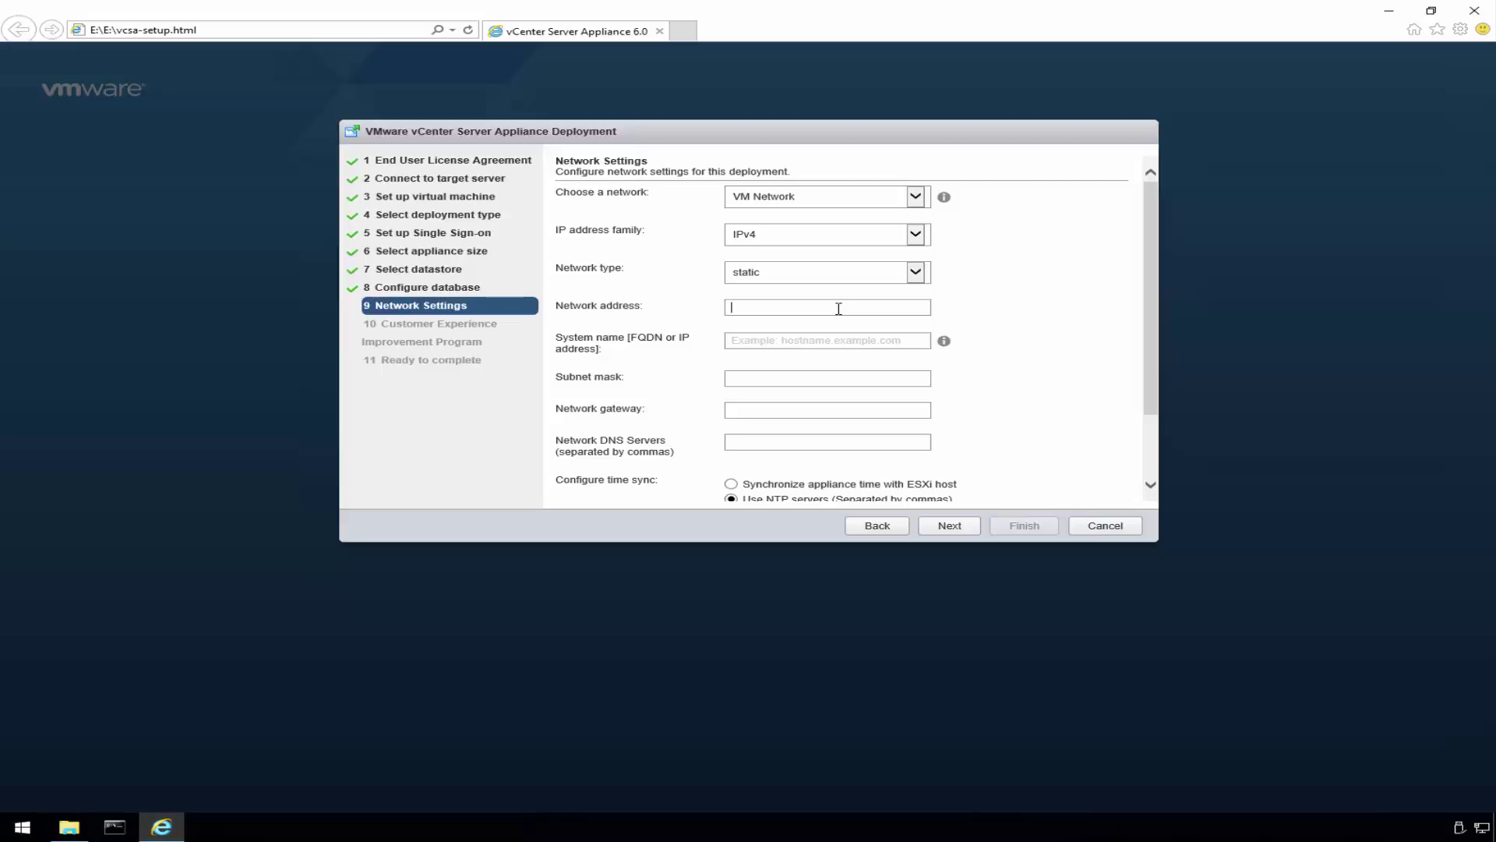
type("192.168.")
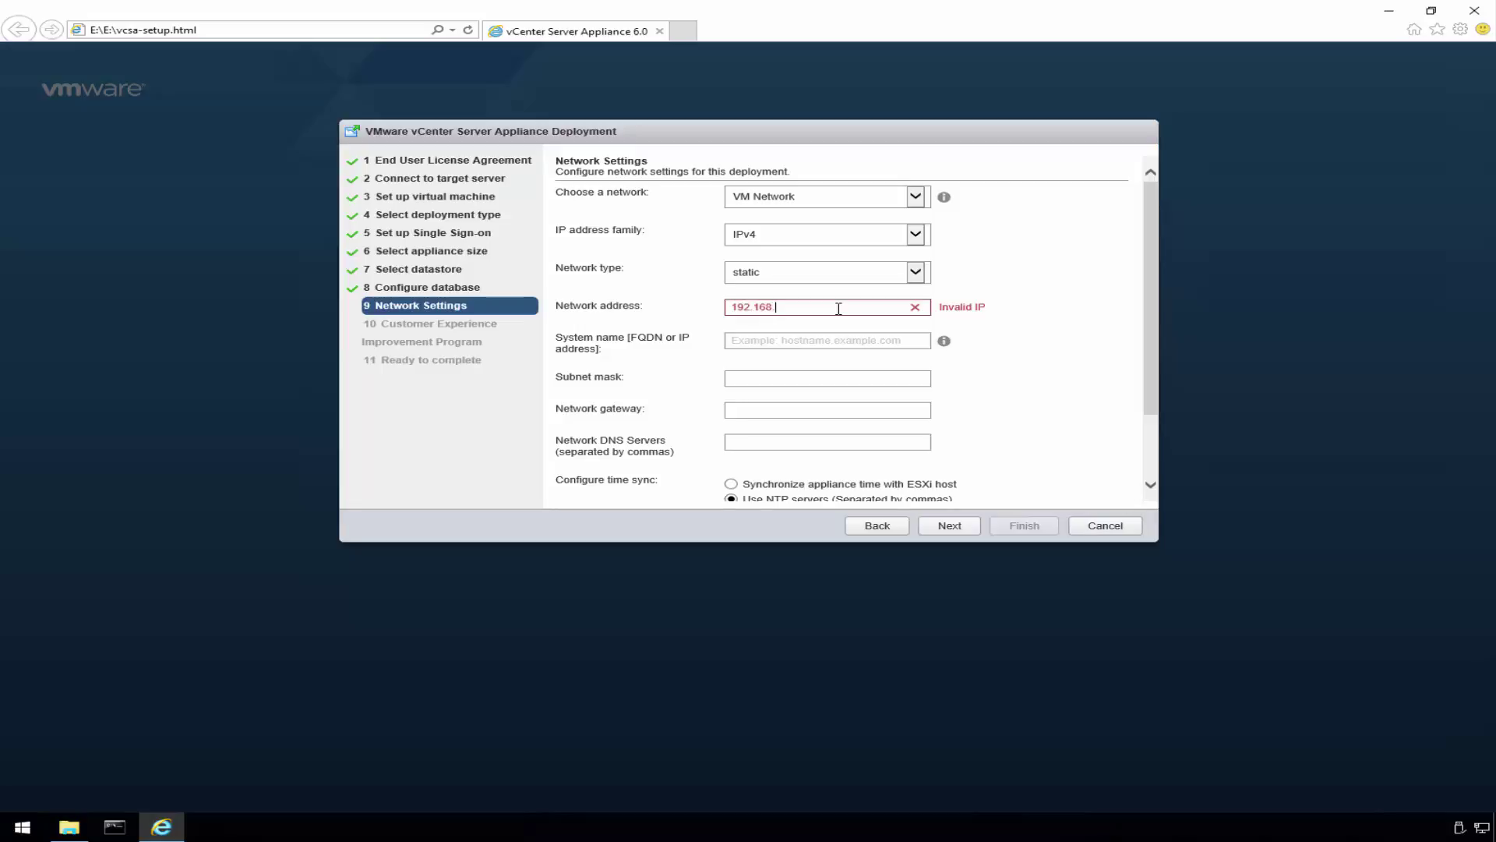
type("30.")
type("15")
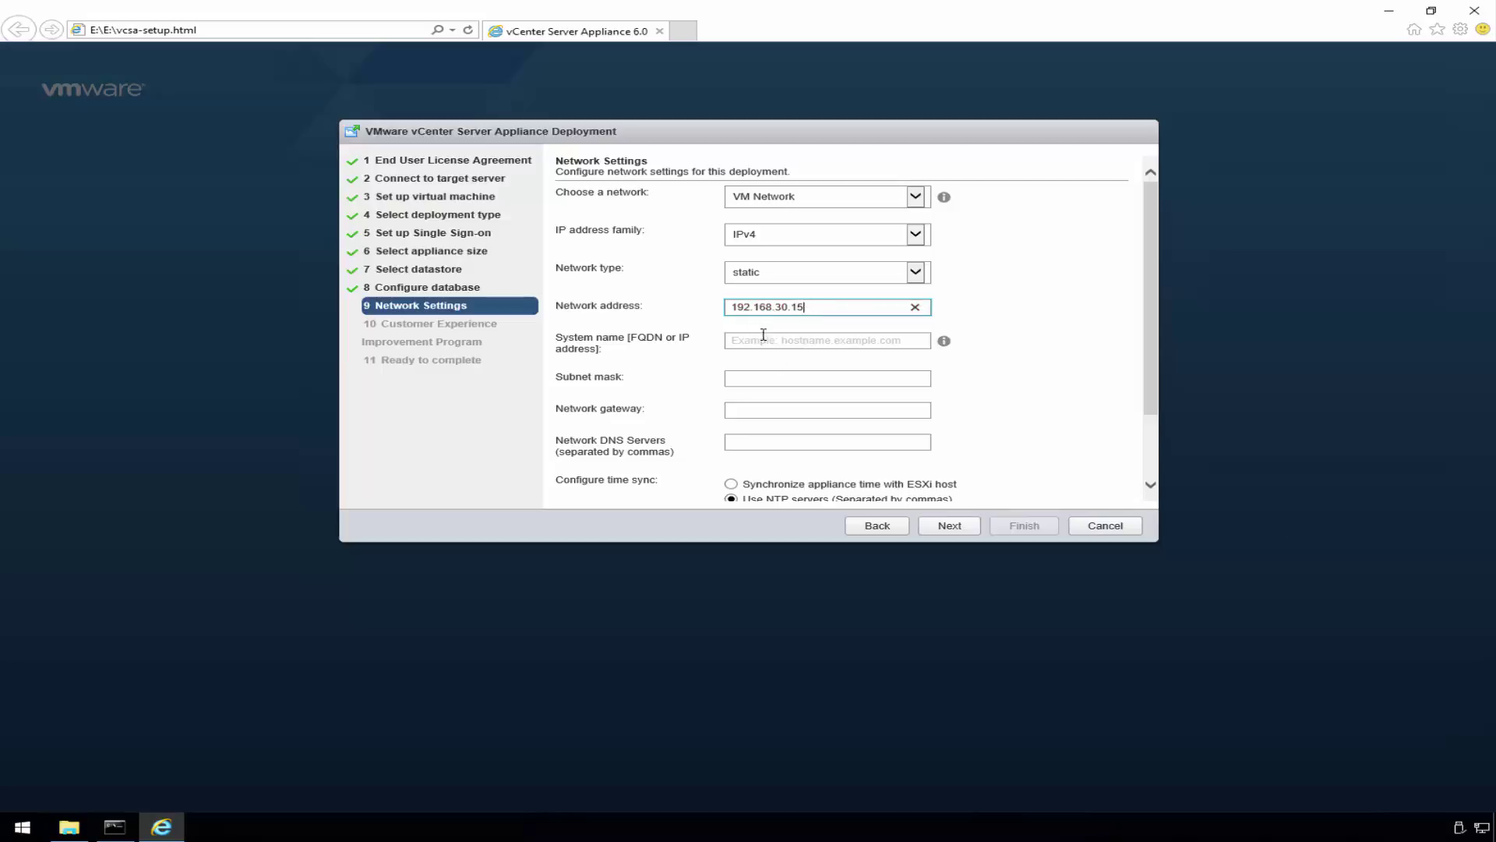
key("ctrl+a")
key("BackSpace")
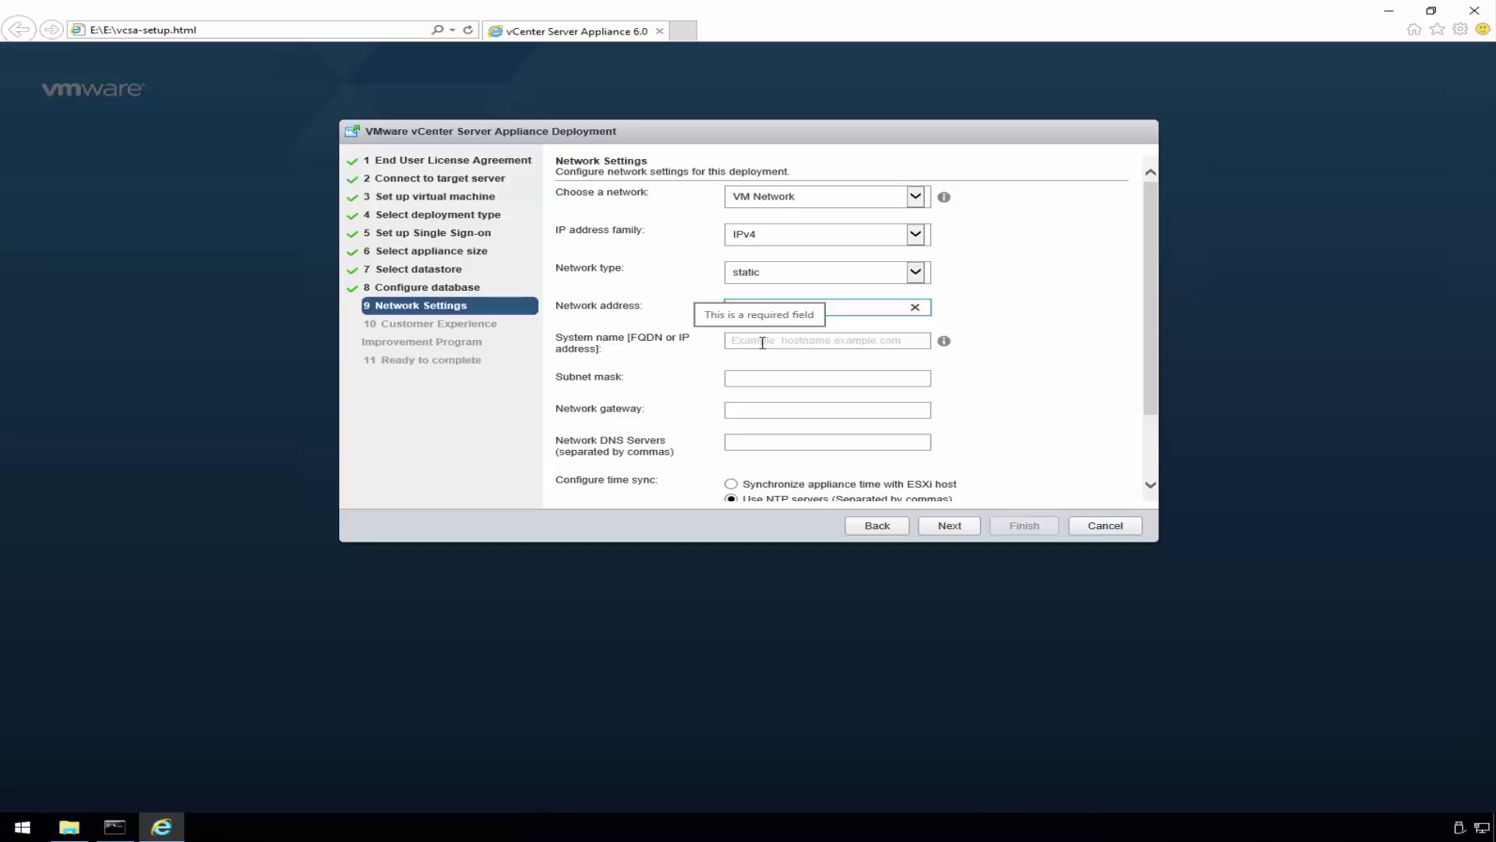
type("192.168.30.15")
left_click(841, 337)
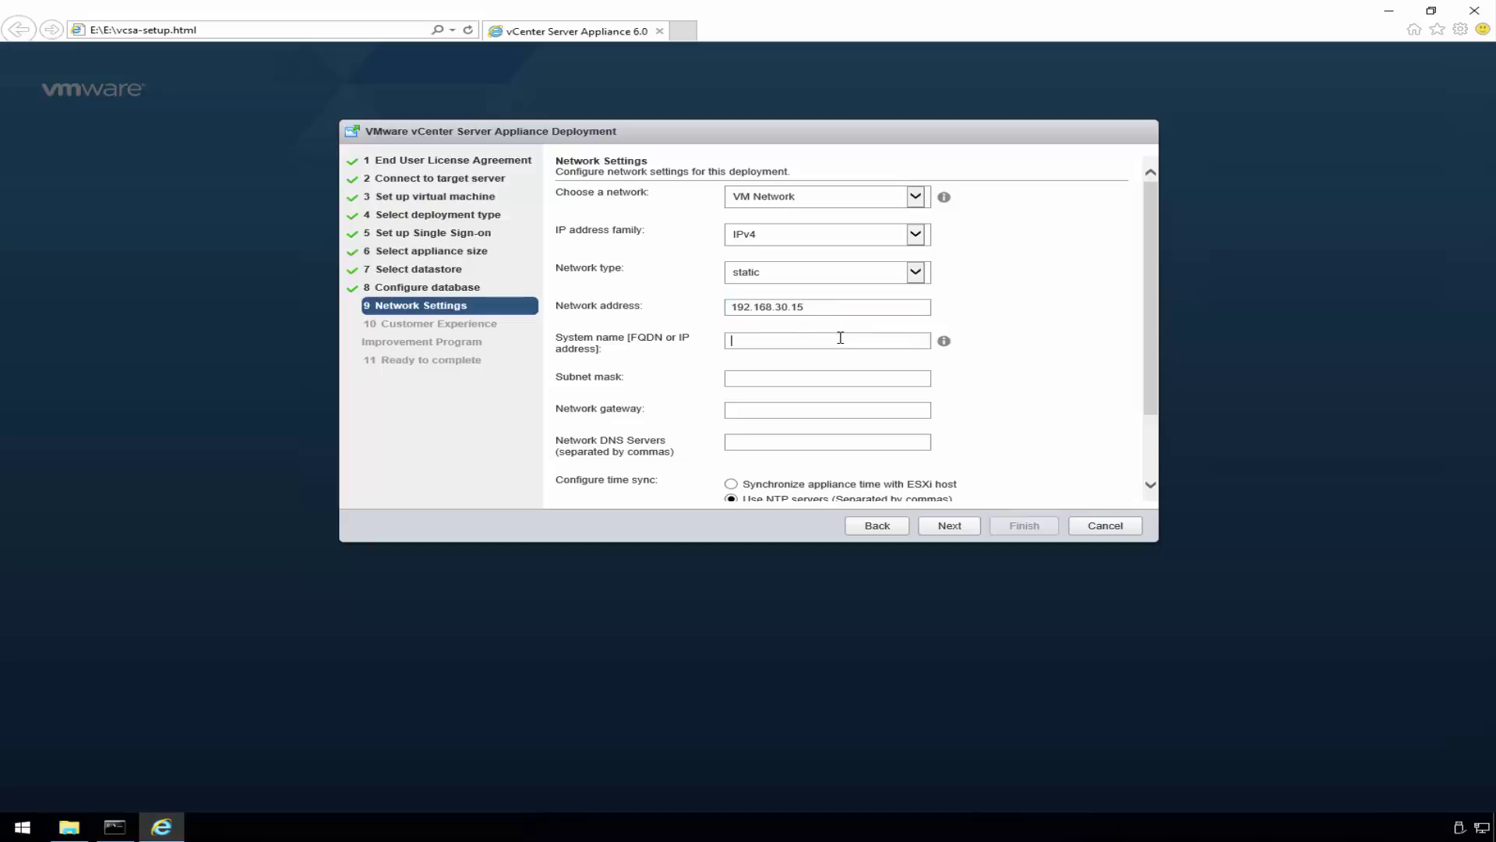
type("vc01.demo.vmnerd.com")
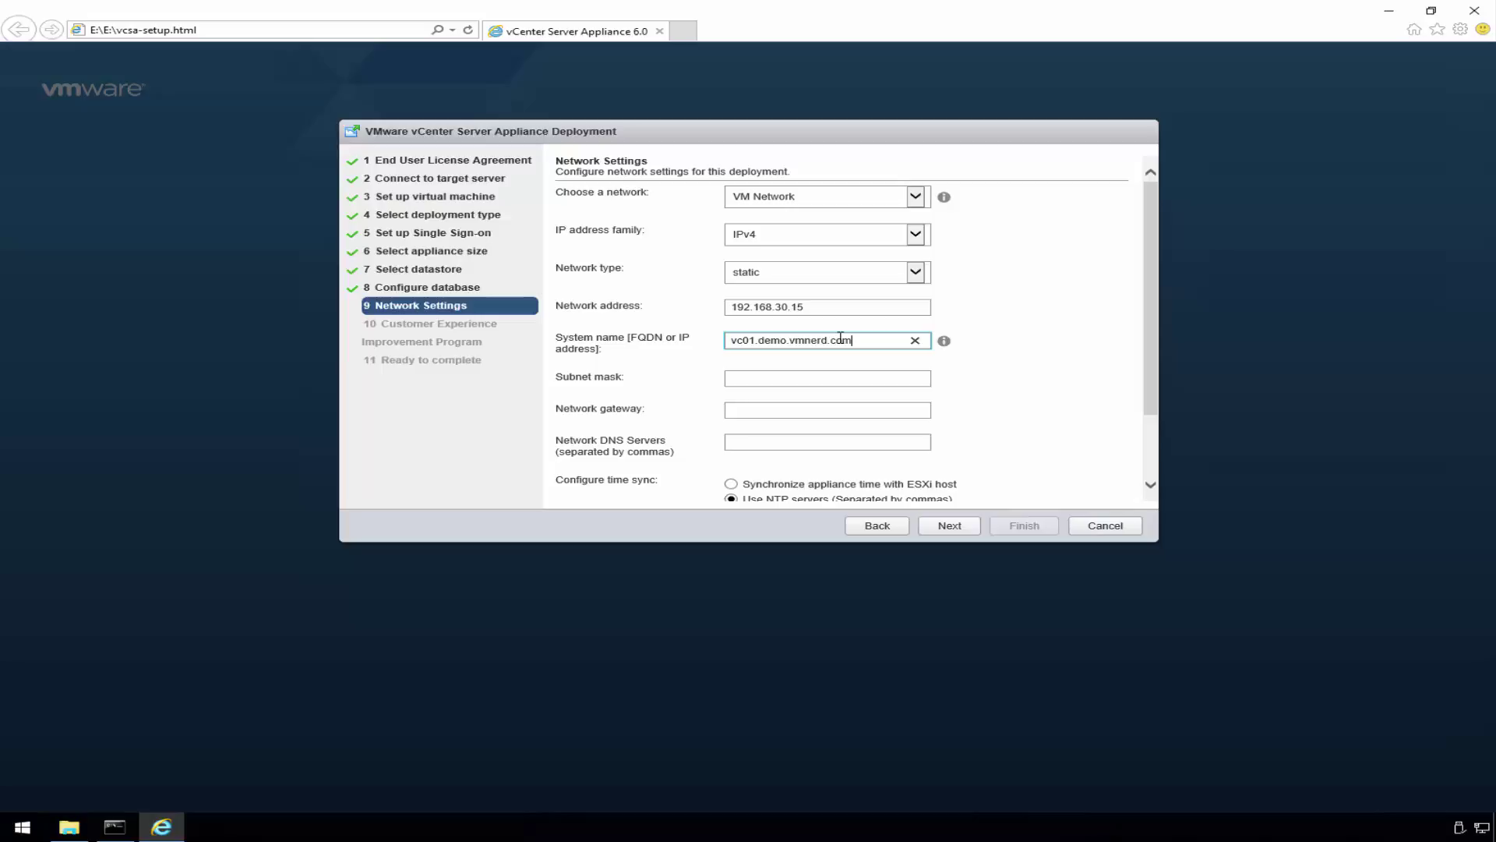
- Set subnet mask 255.255.255.0, gateway 192.168.30.254, DNS 192.168.30.1, and ESXi host time sync
key("Tab")
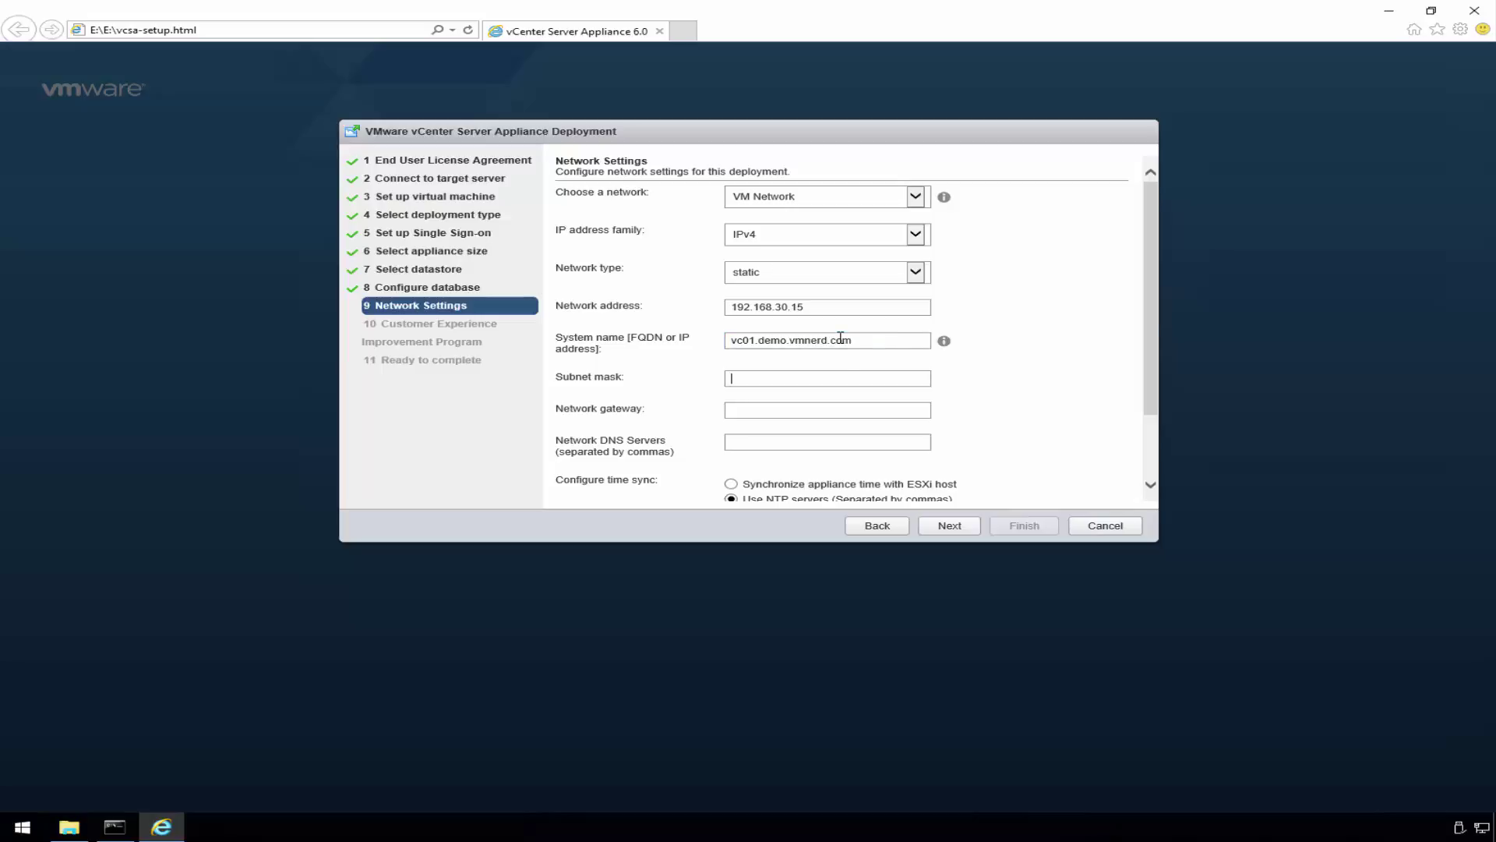
type("255.")
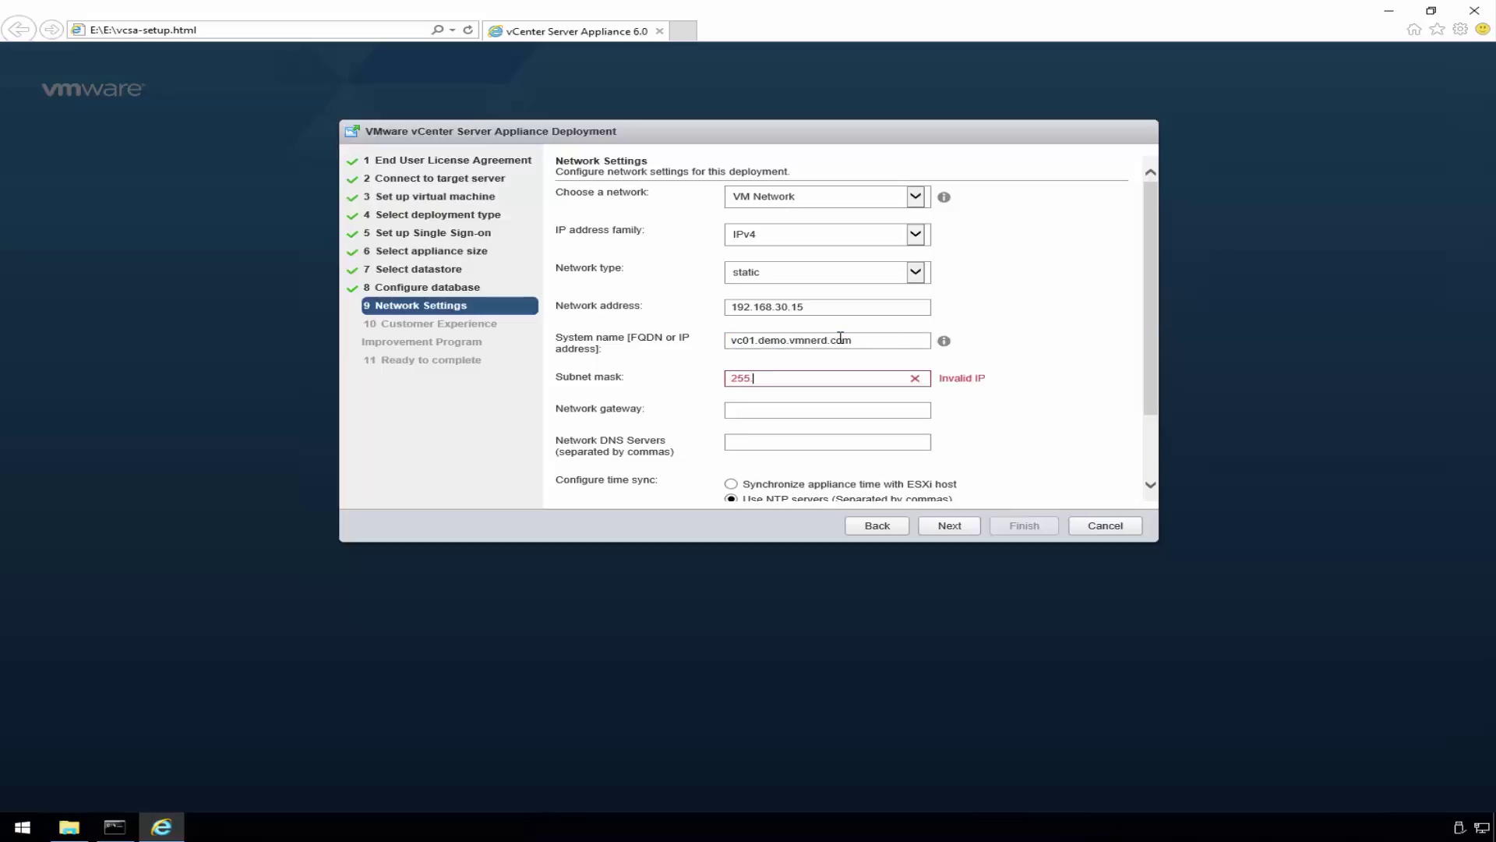
type("255.255.0")
left_click(773, 410)
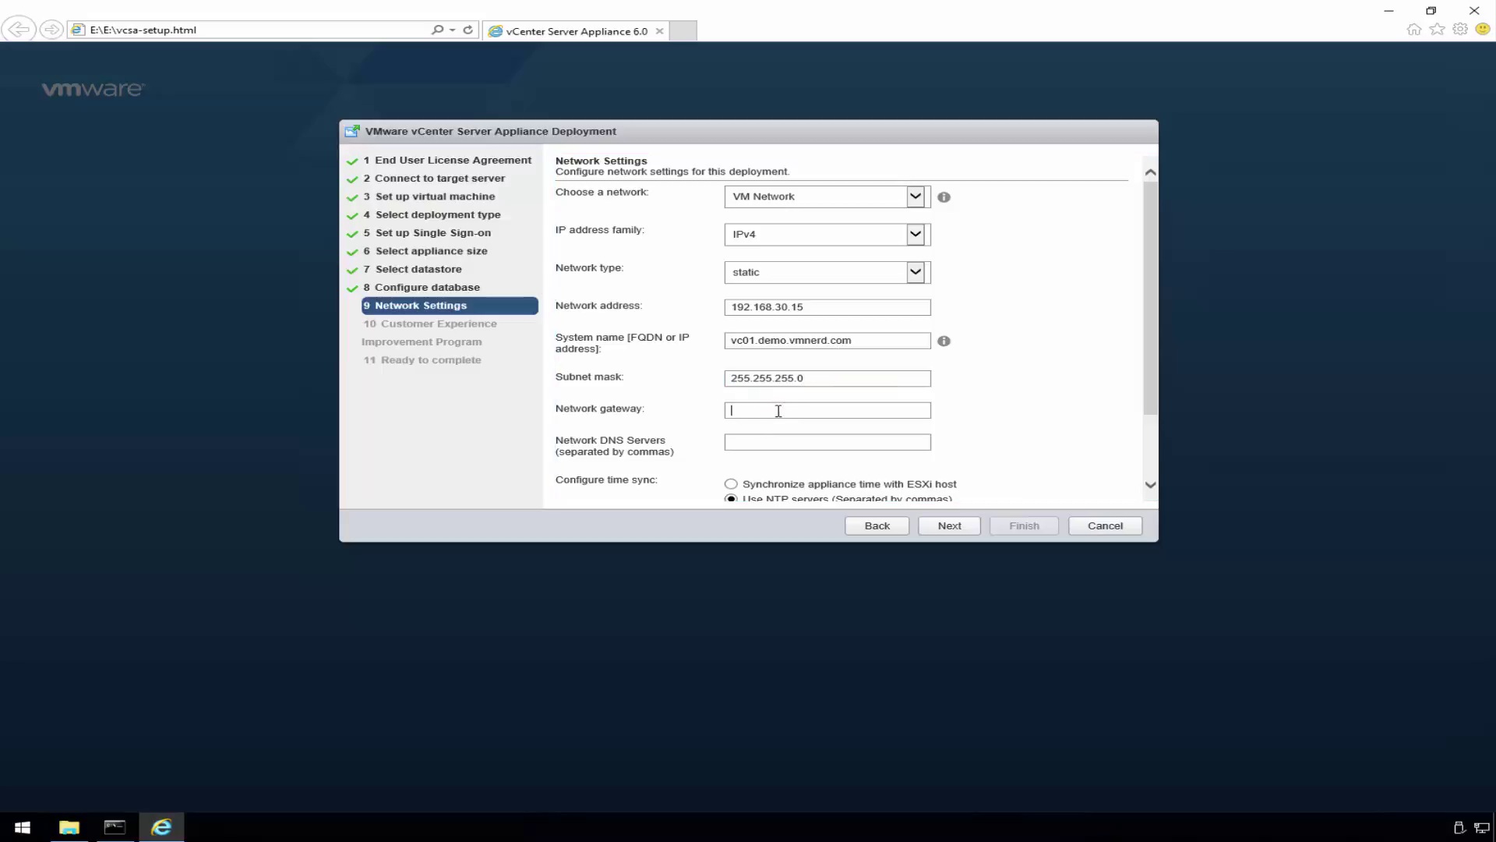
type("192.168.")
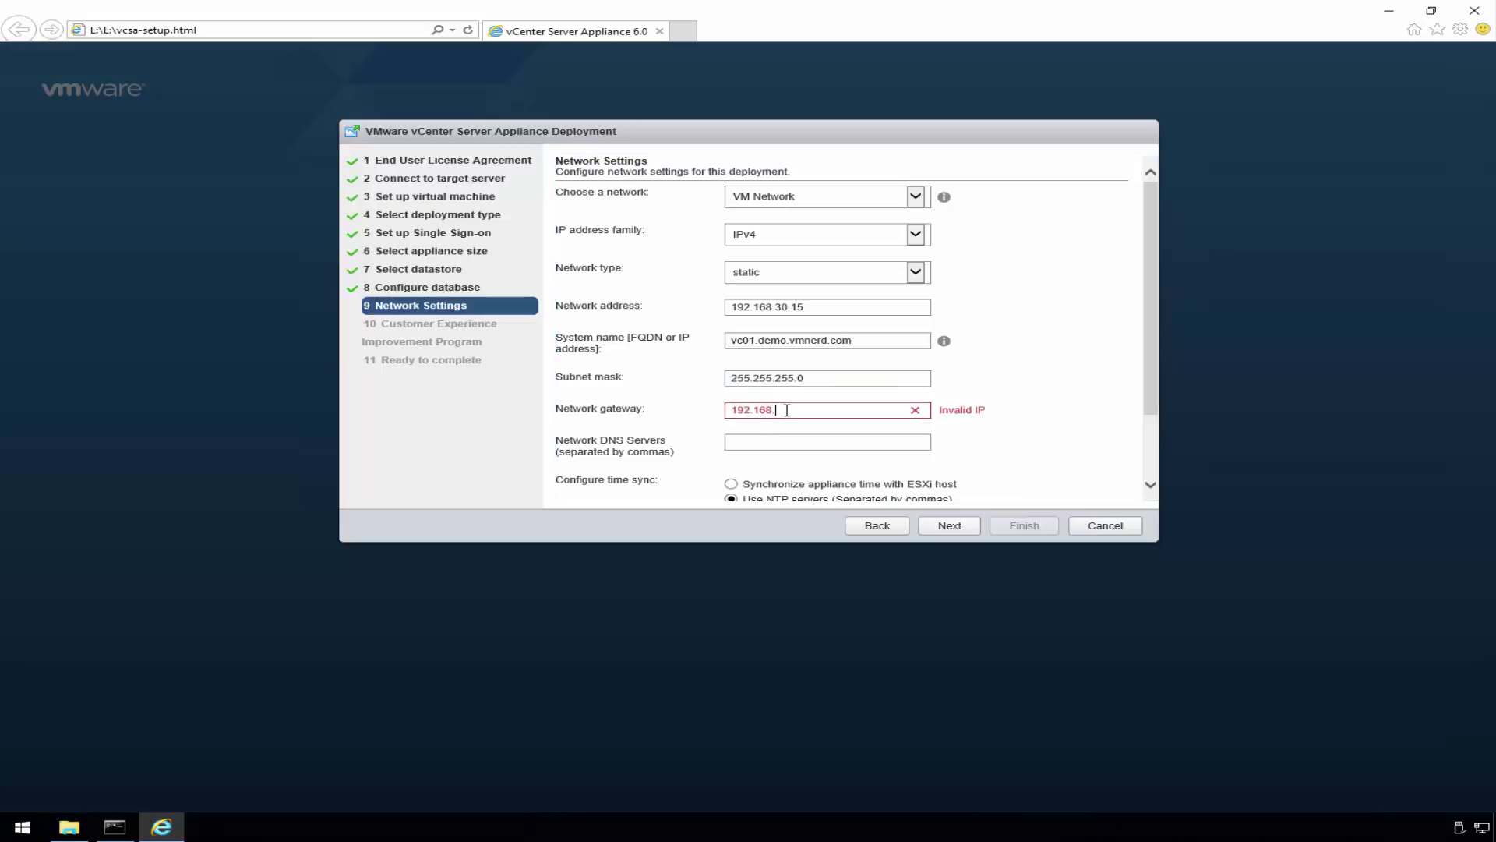
type("30.254")
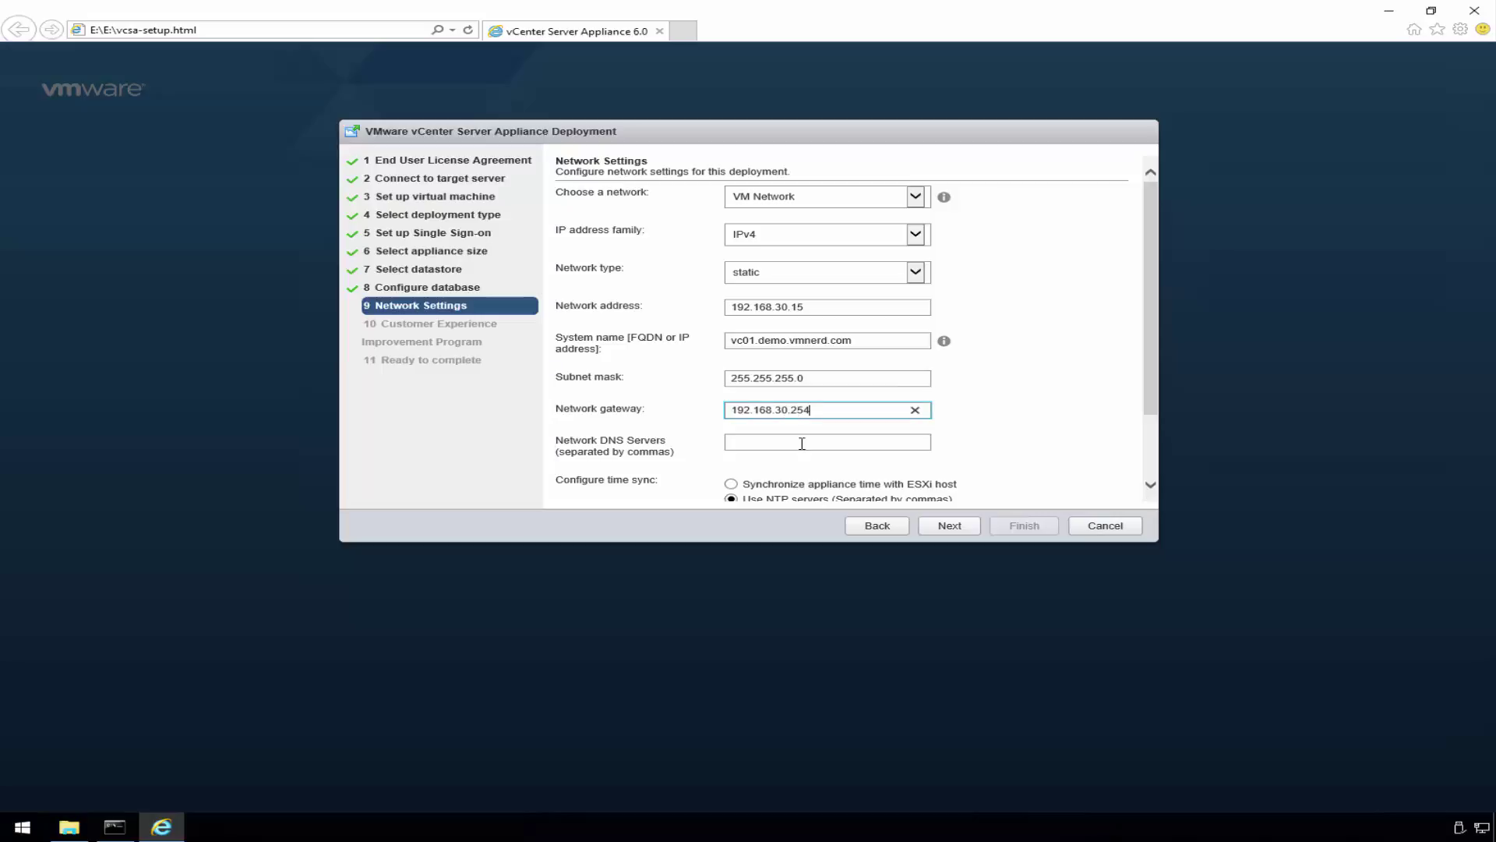
left_click(820, 444)
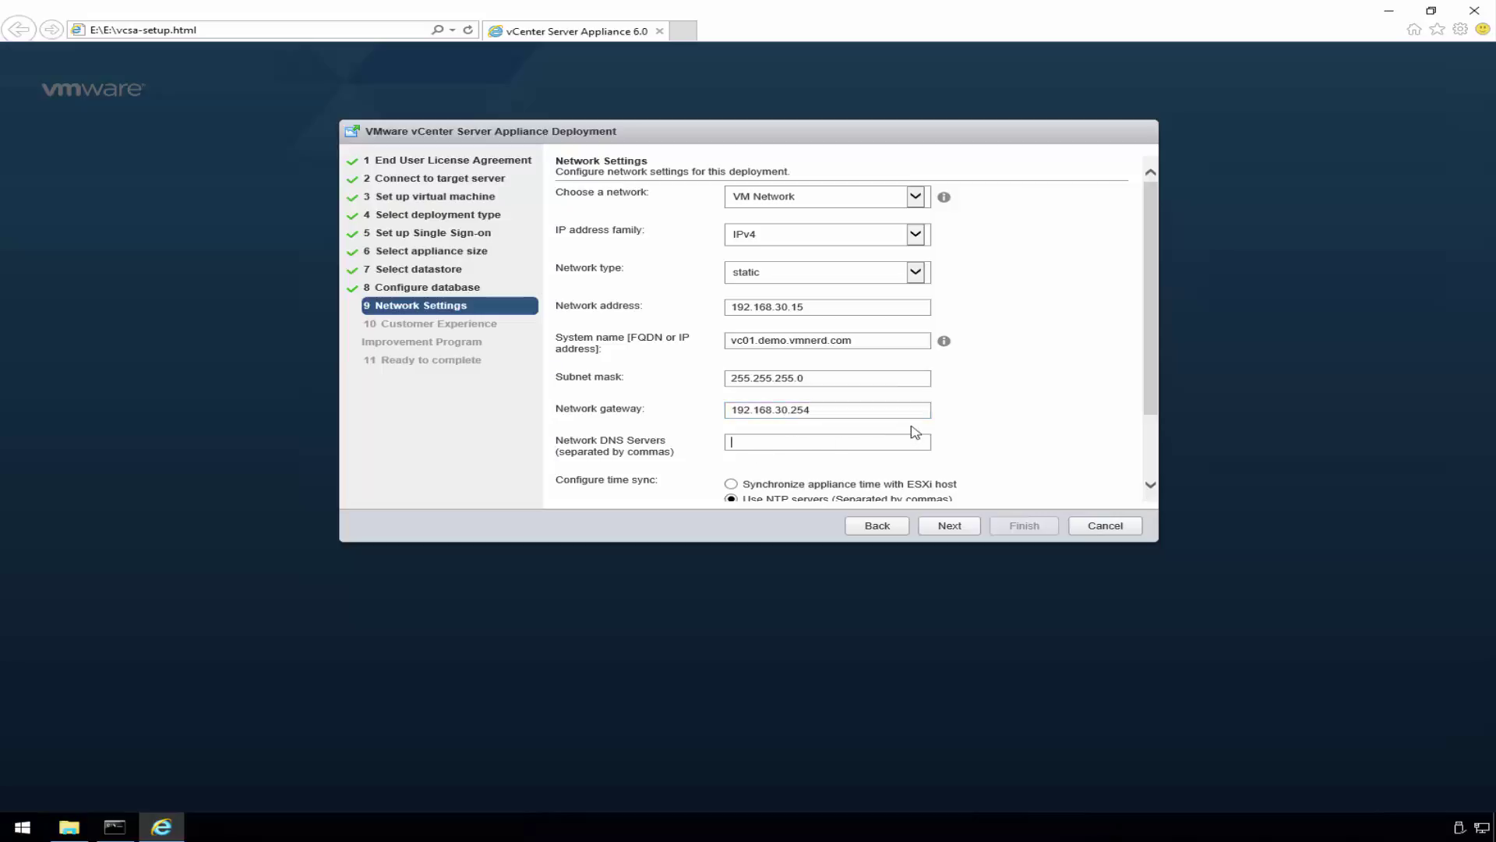
type("192.168.30.1")
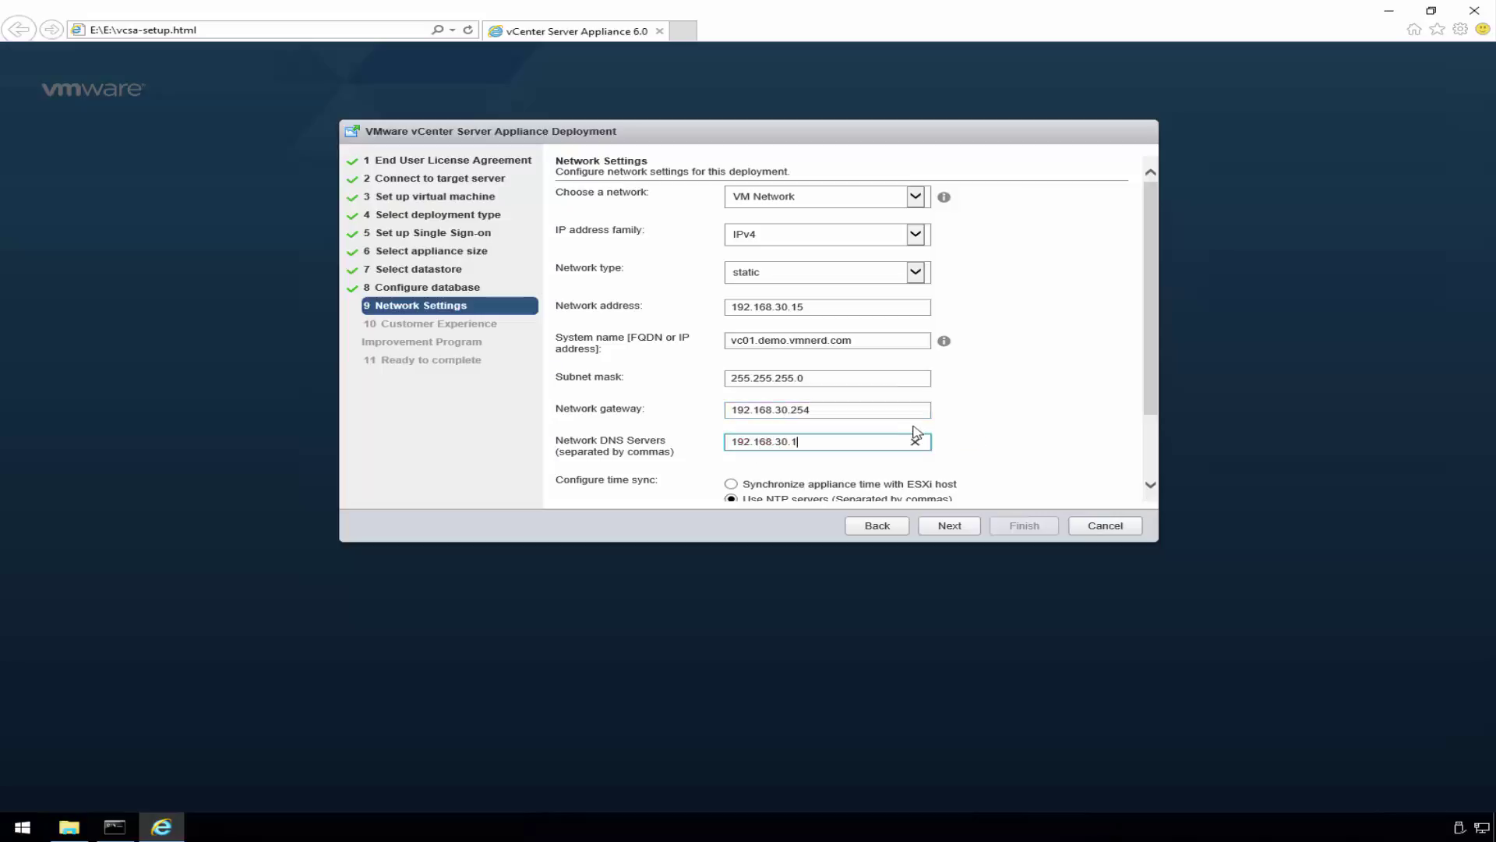
left_click(1150, 470)
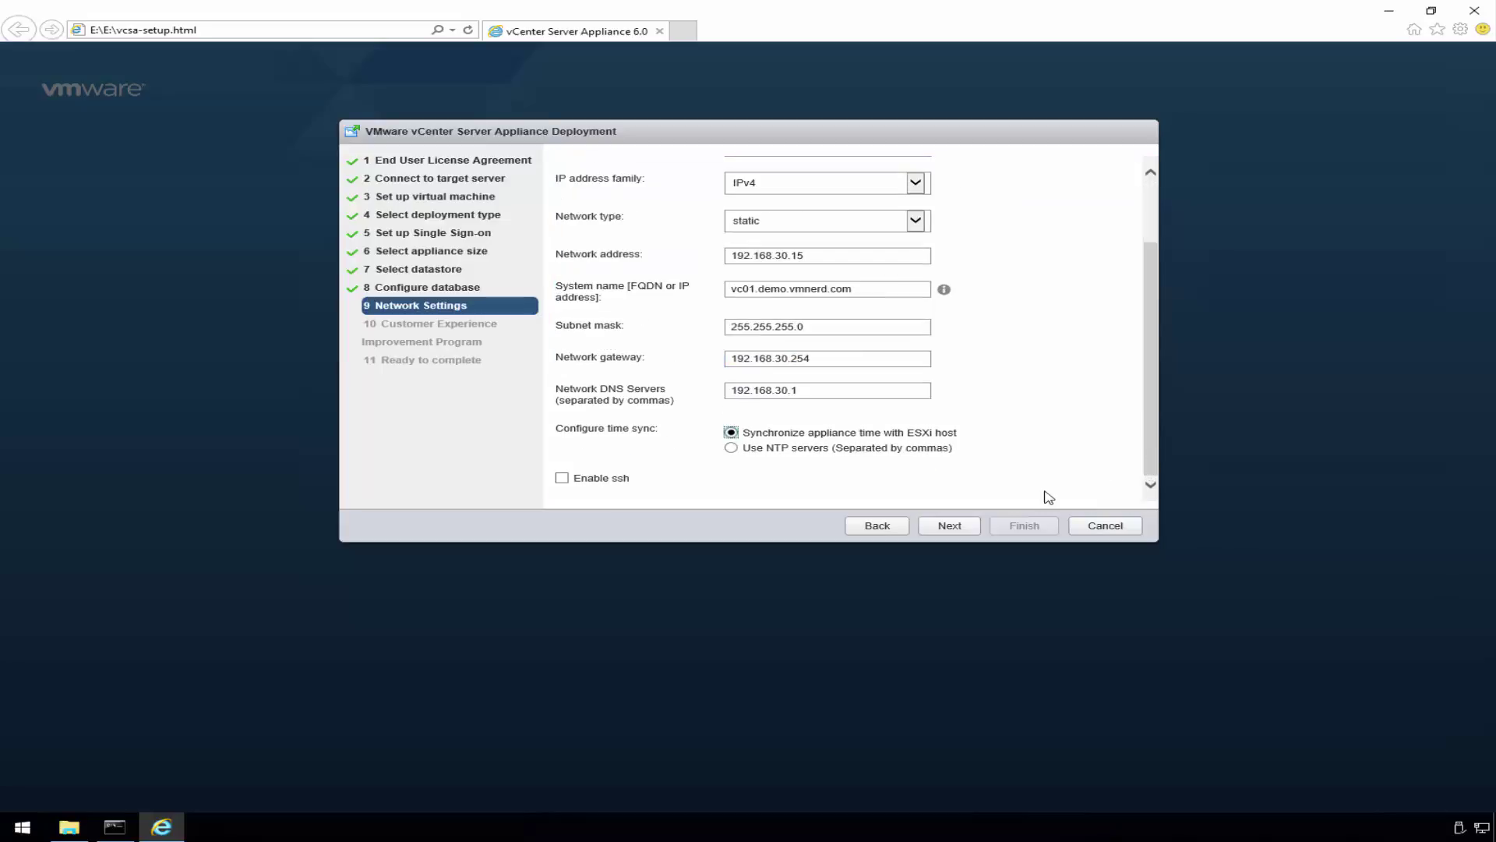
left_click(833, 394)
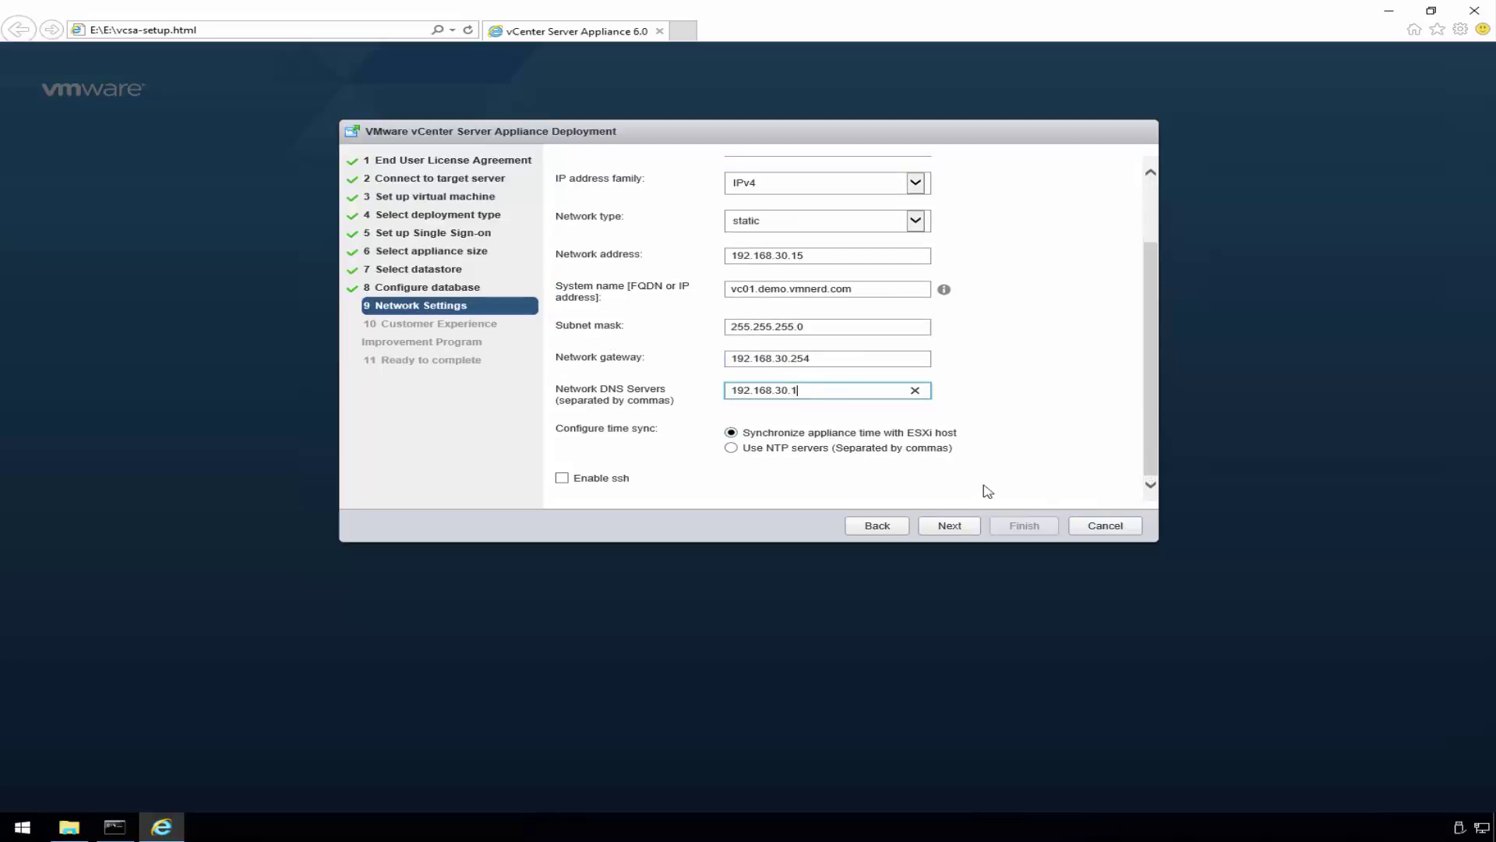
- Decline CEIP participation, review the summary, and run the installation until Installation Complete
left_click(957, 528)
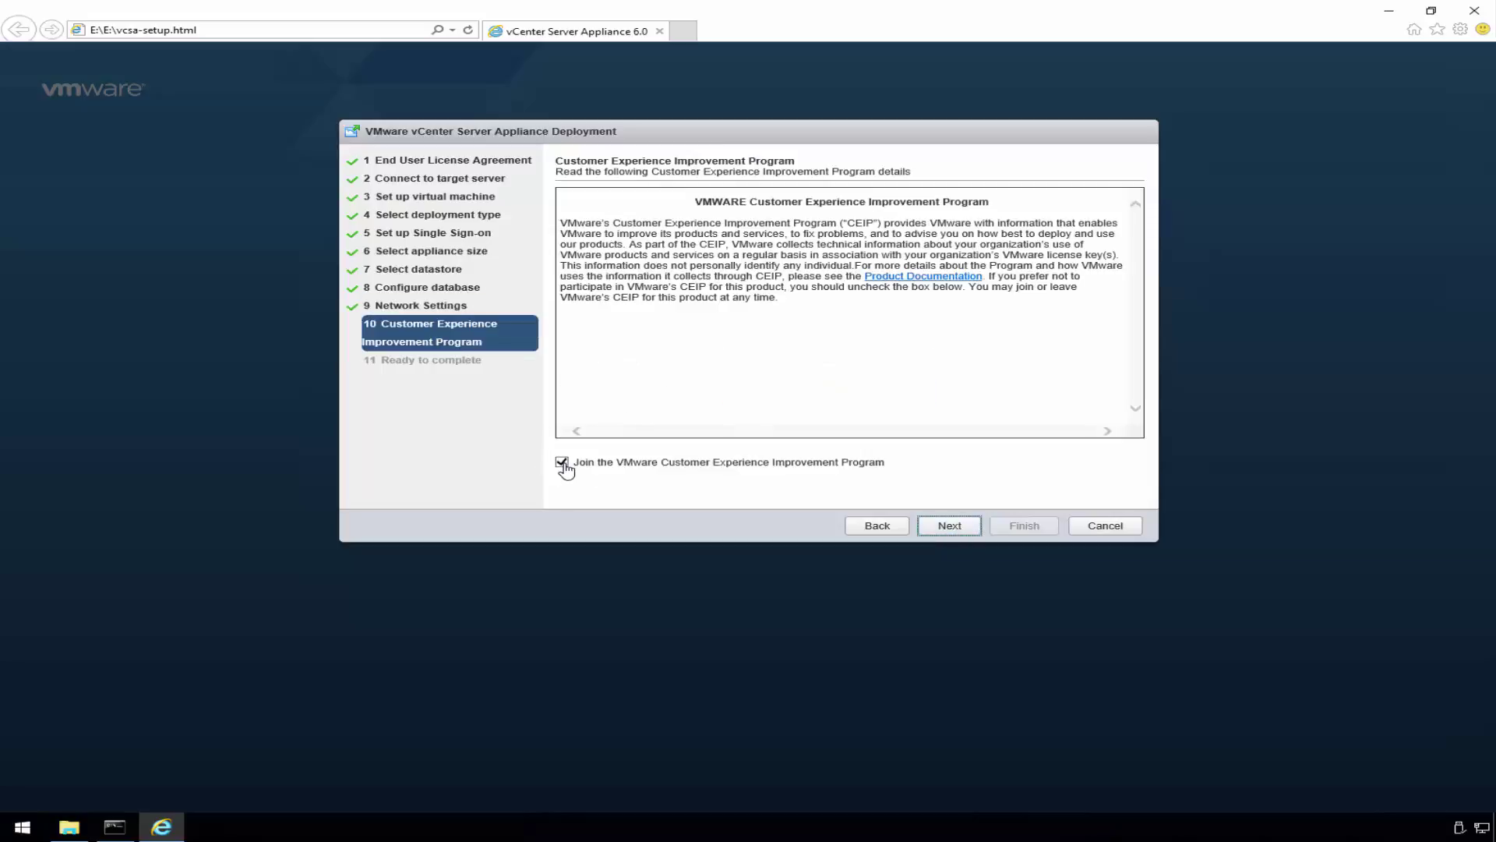
left_click(562, 463)
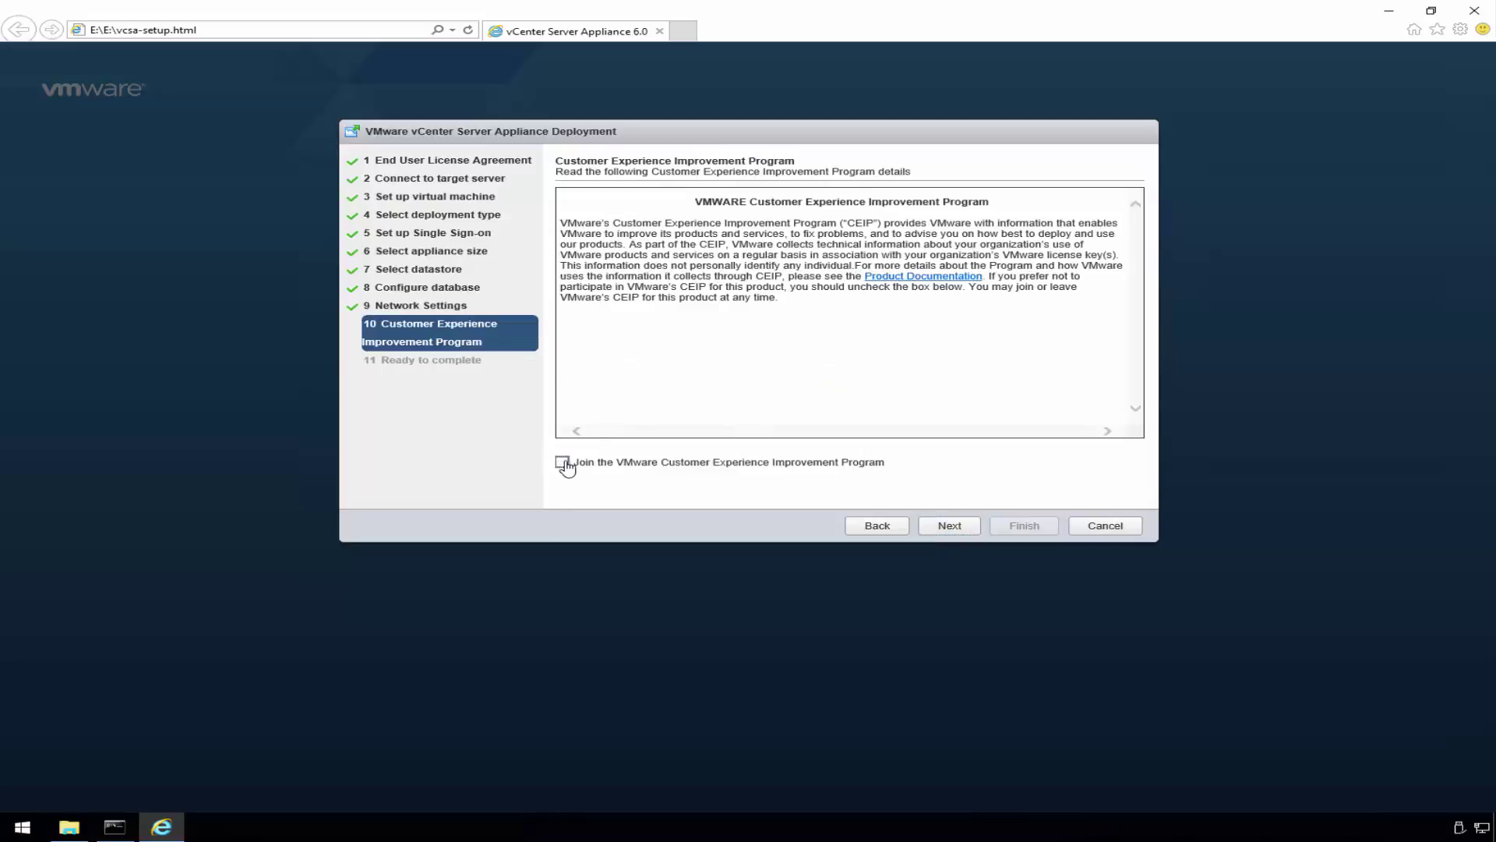
left_click(947, 530)
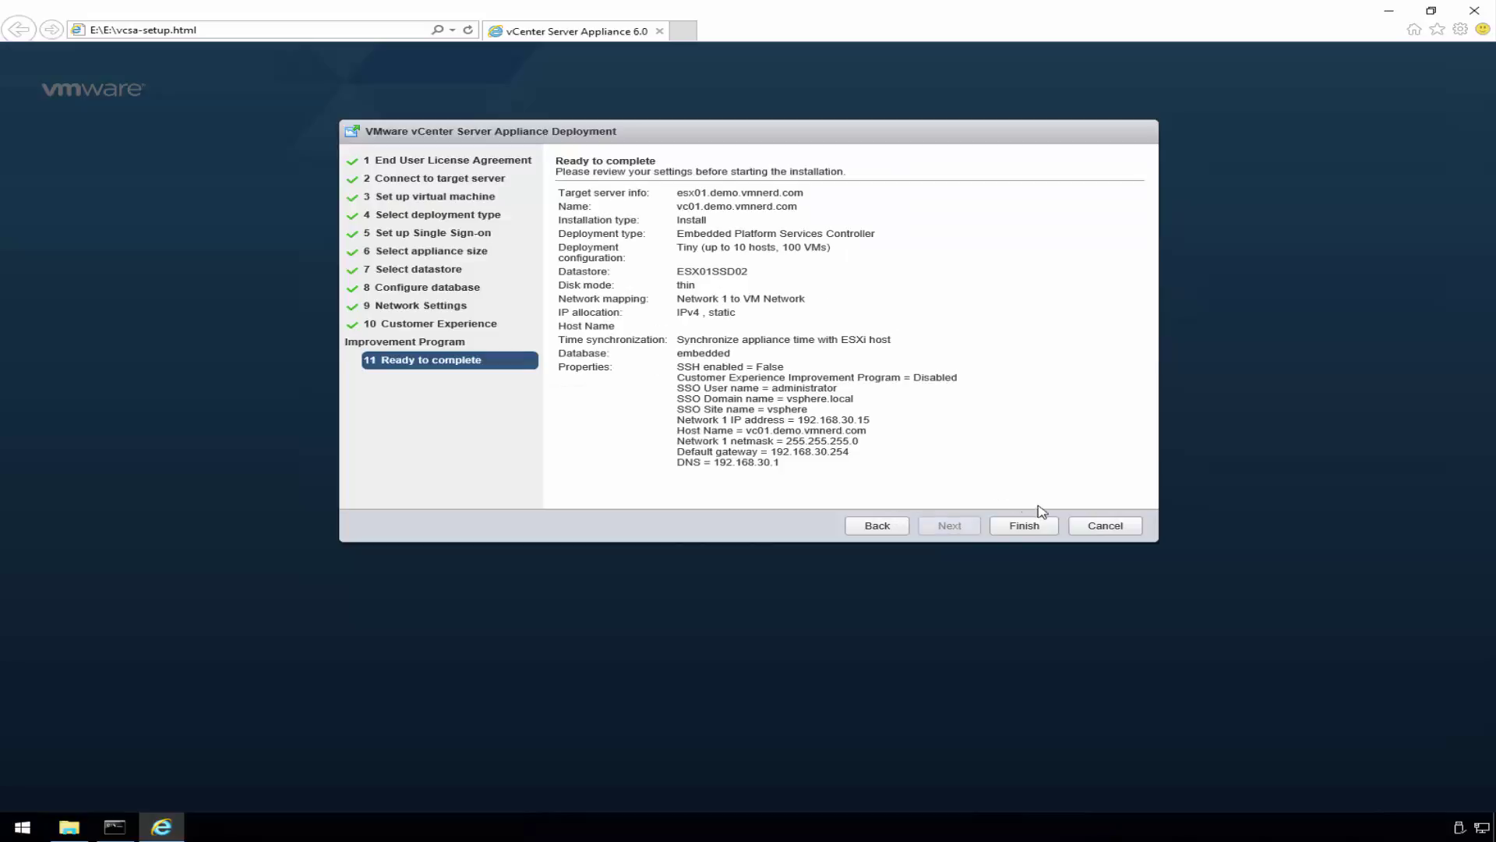
left_click(1023, 527)
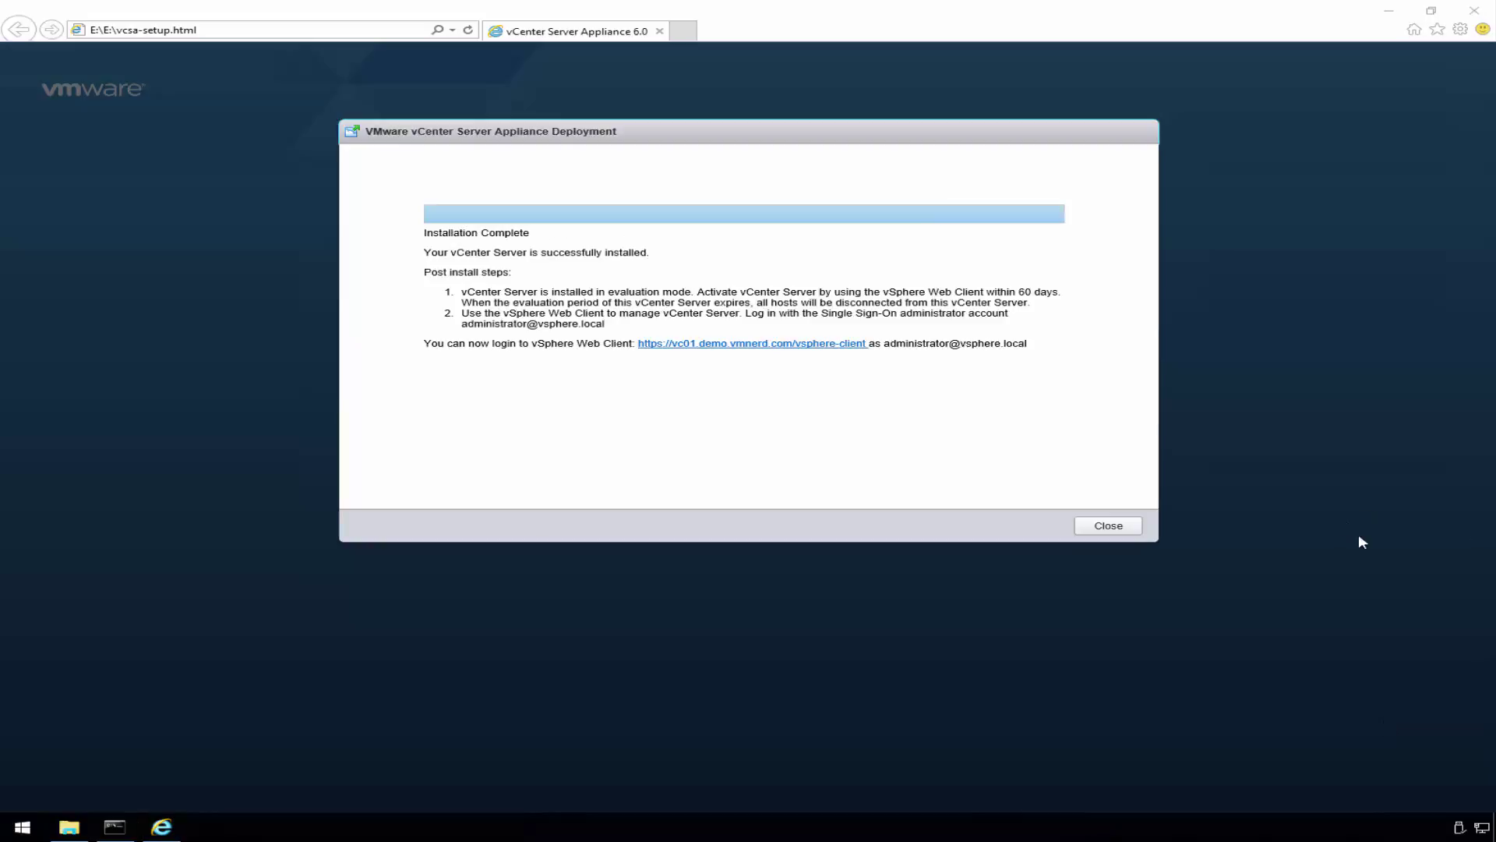
left_click(845, 148)
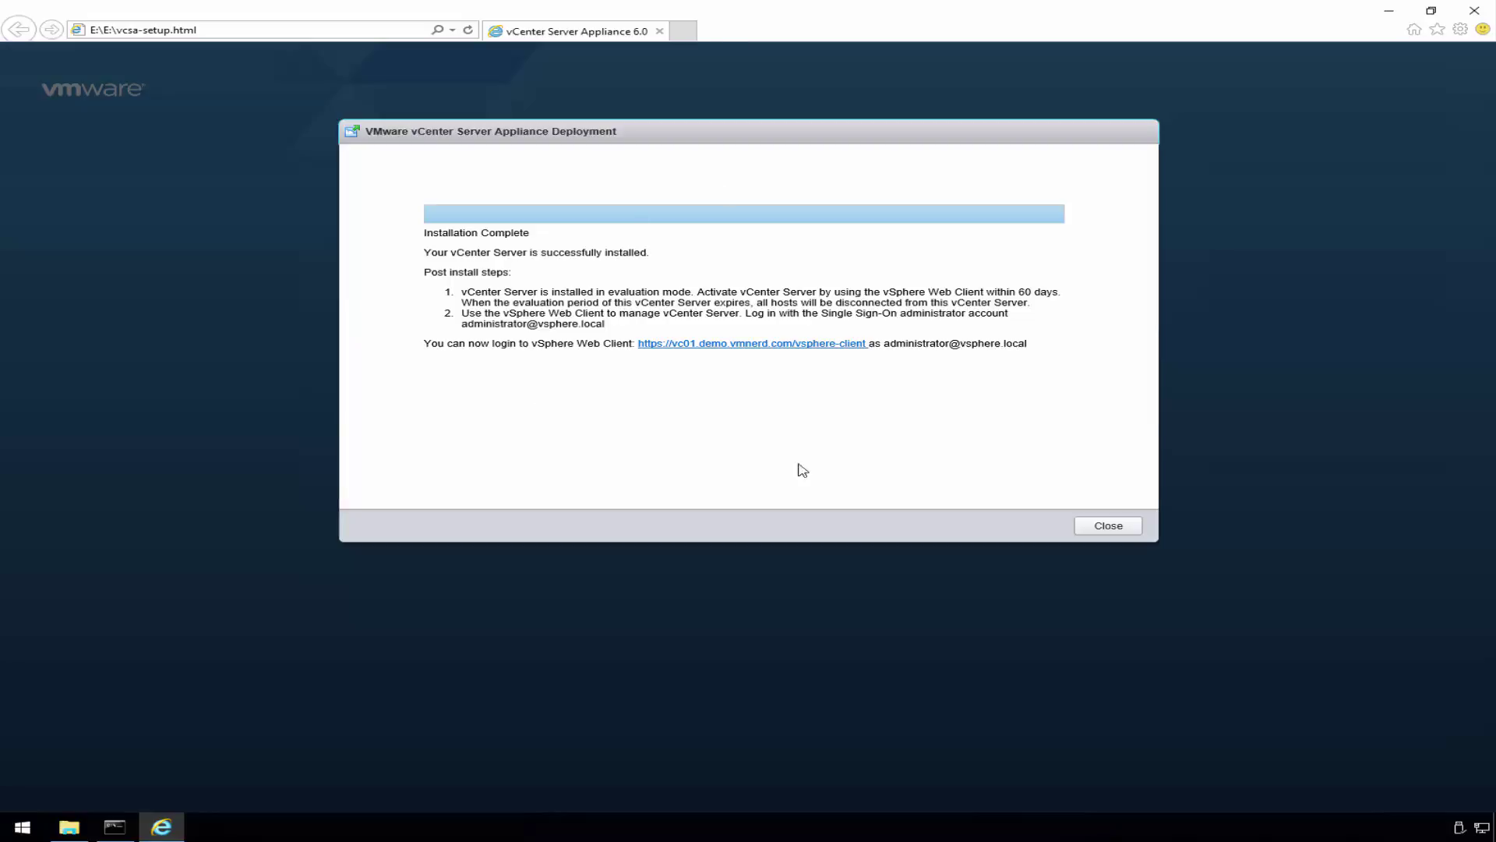
left_click(1101, 530)
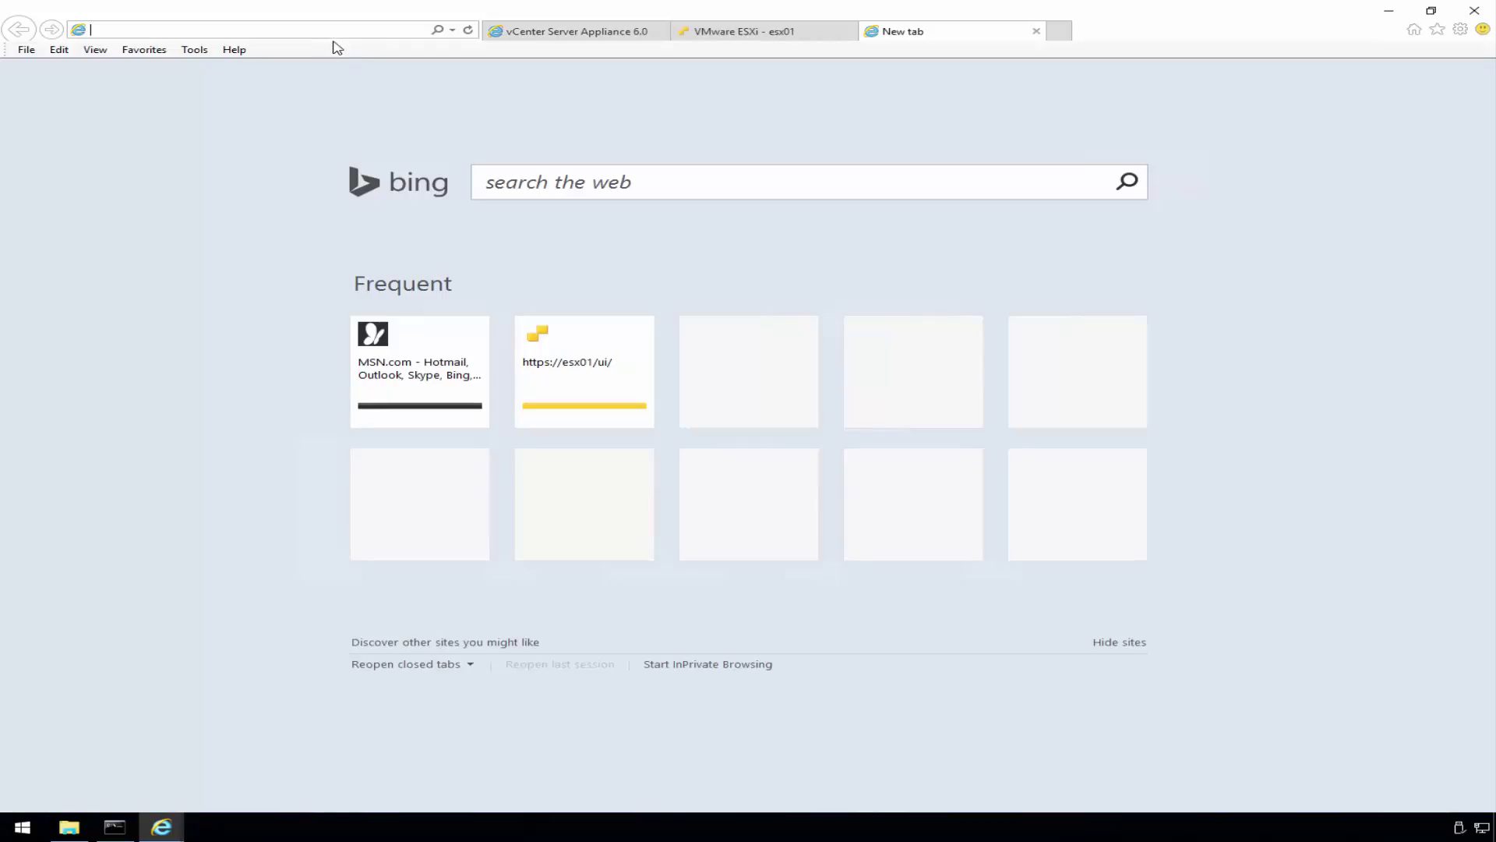
type("h")
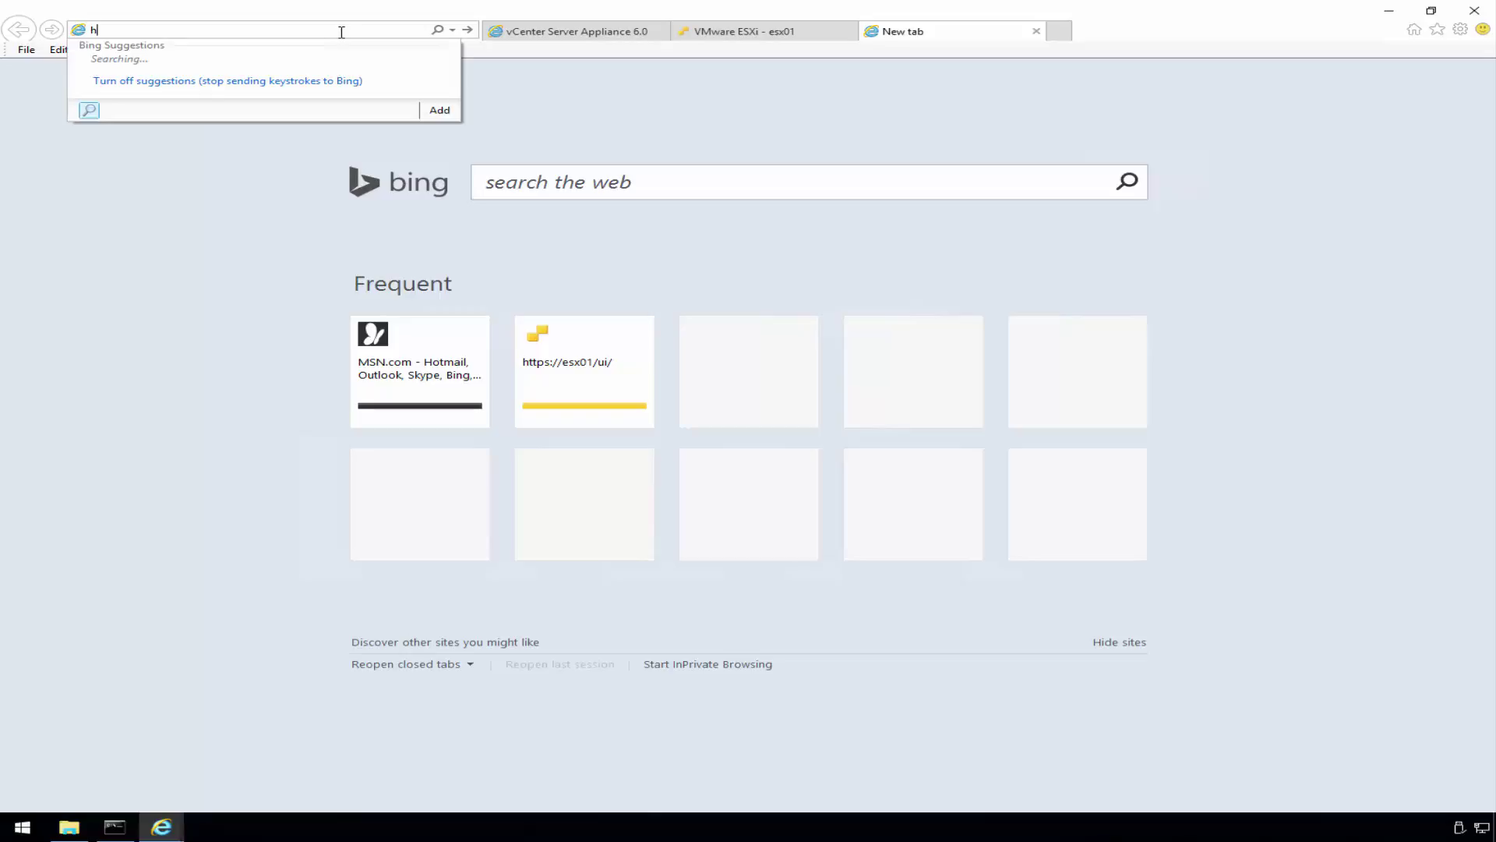
type("ttp://vc0")
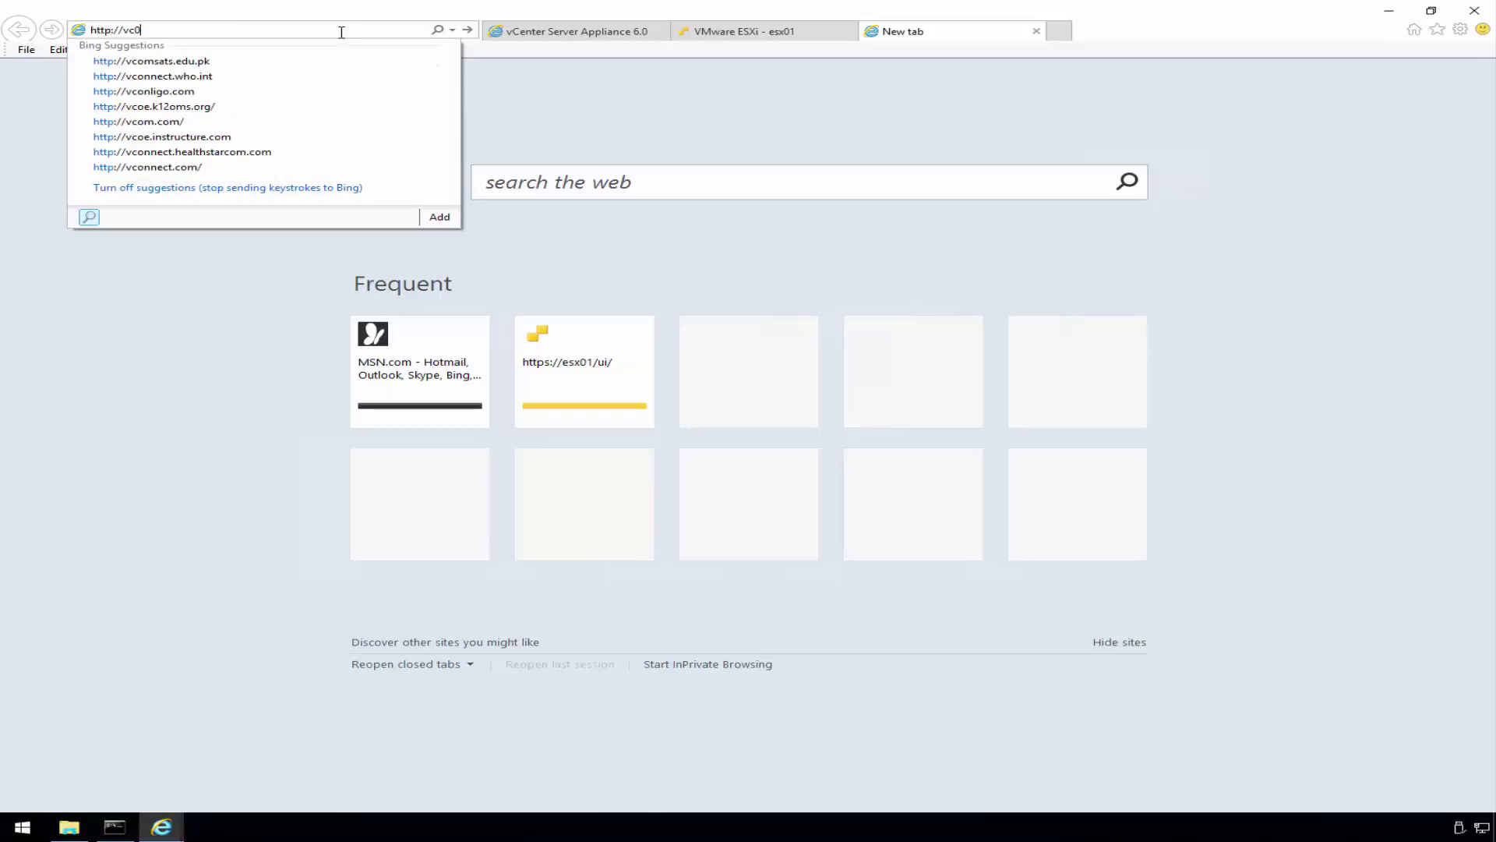
type("1")
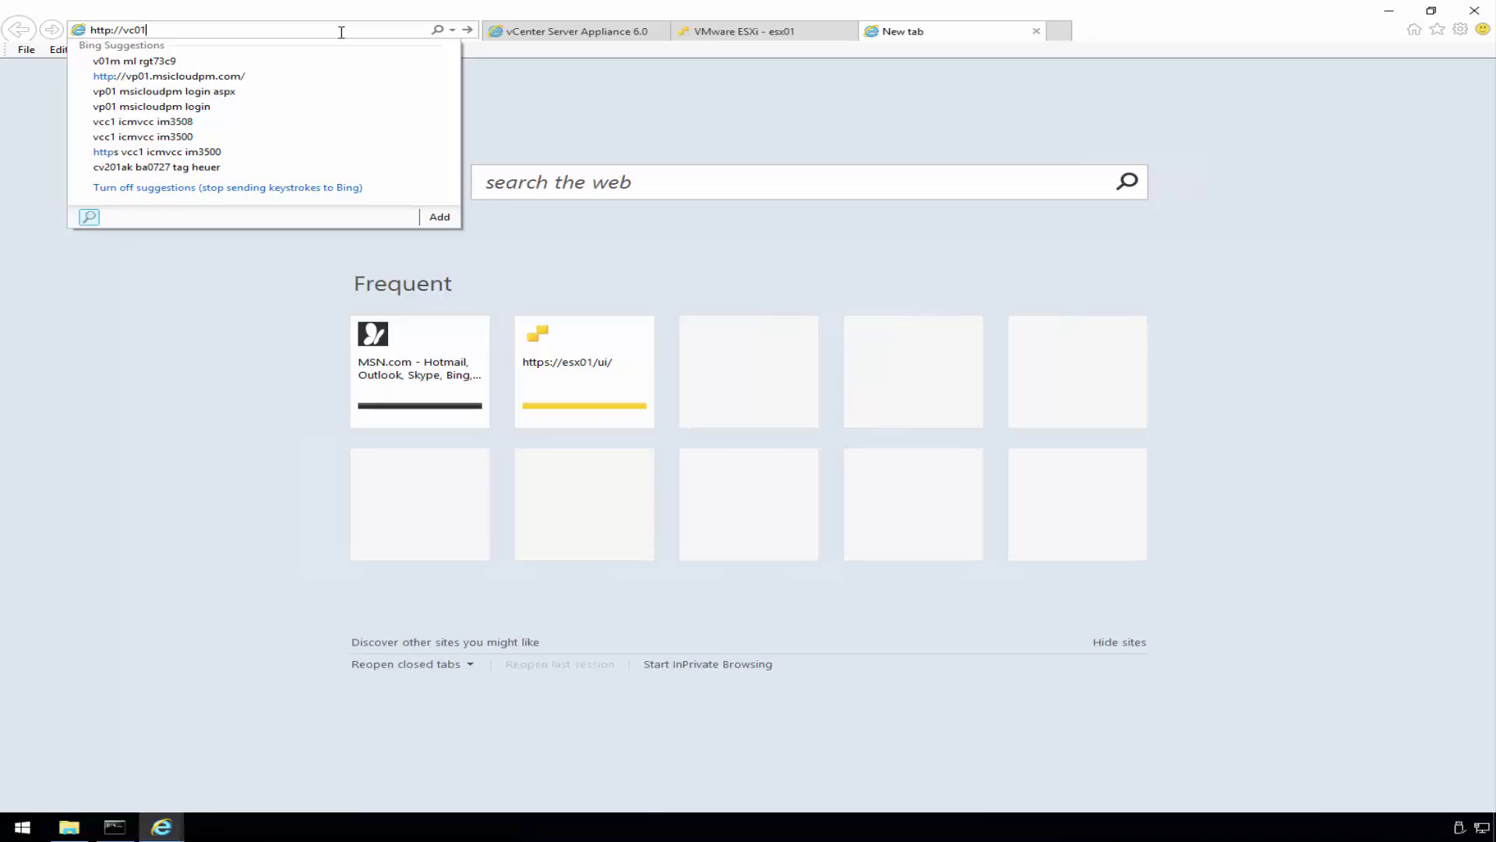
type(".demo.")
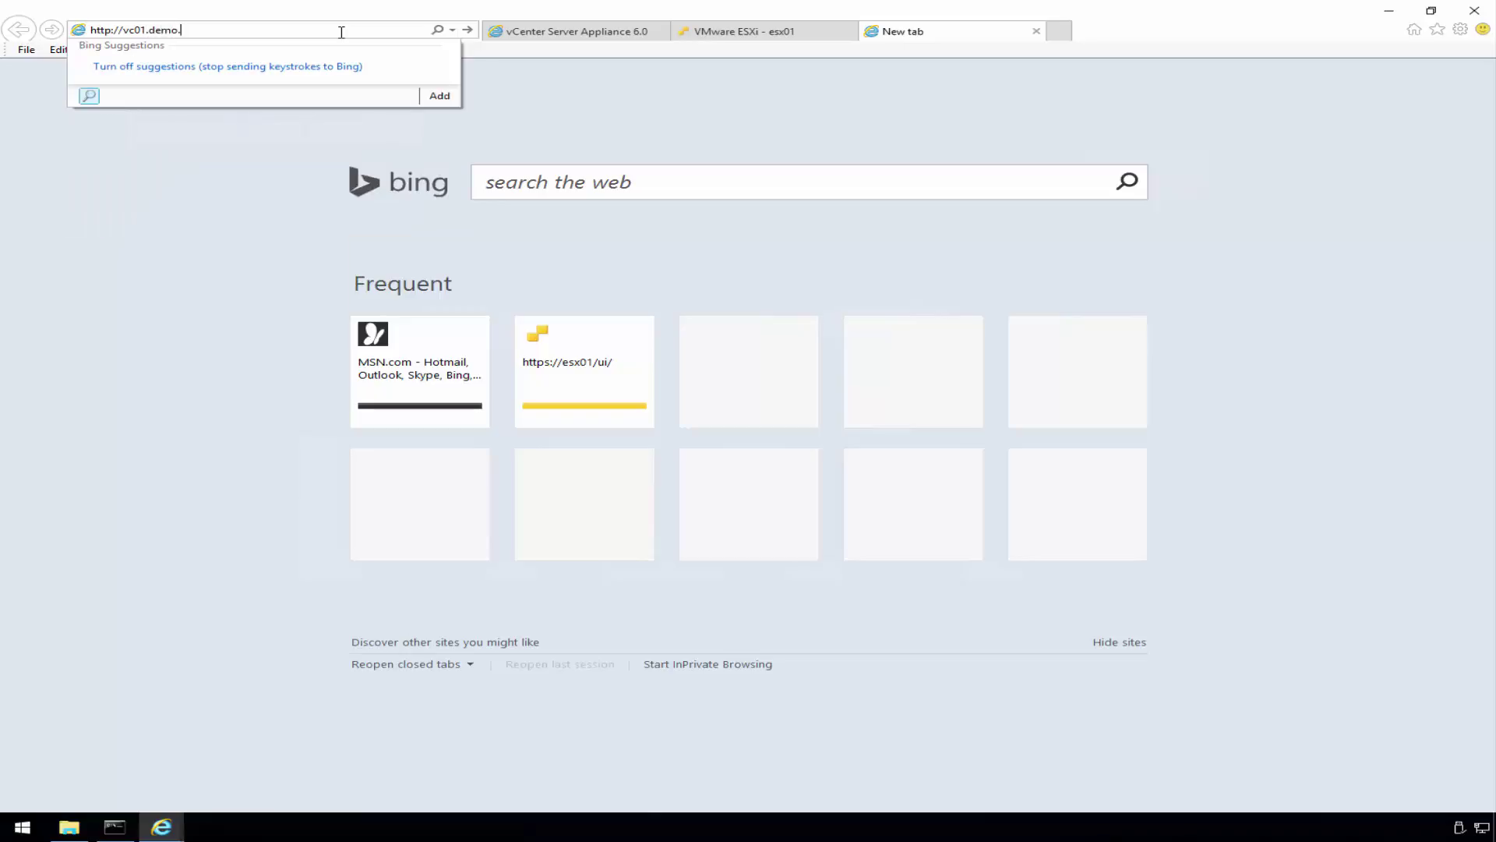
type("vmnerd.com")
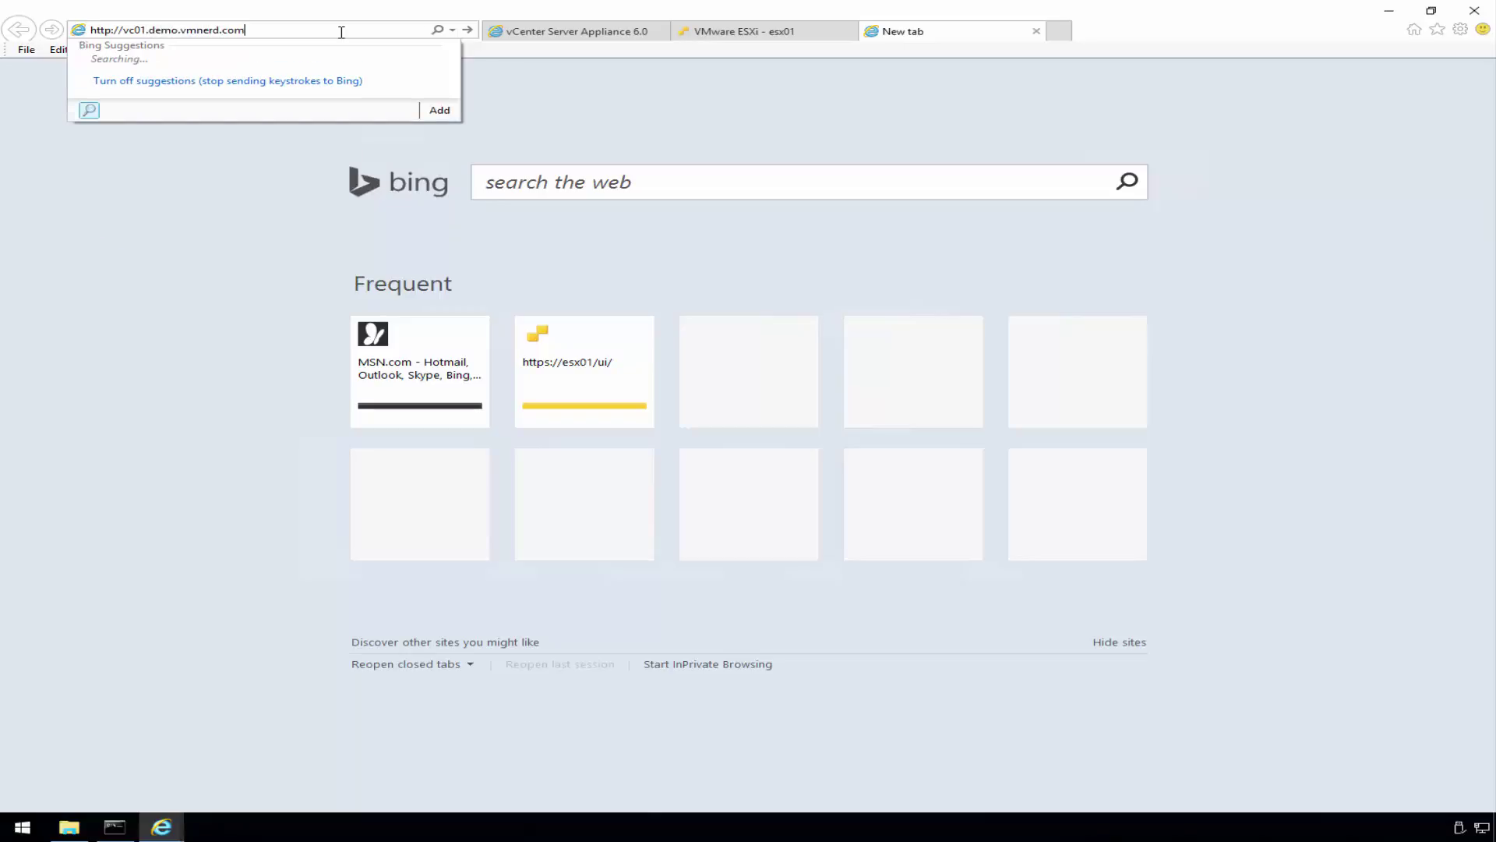
key("Return")
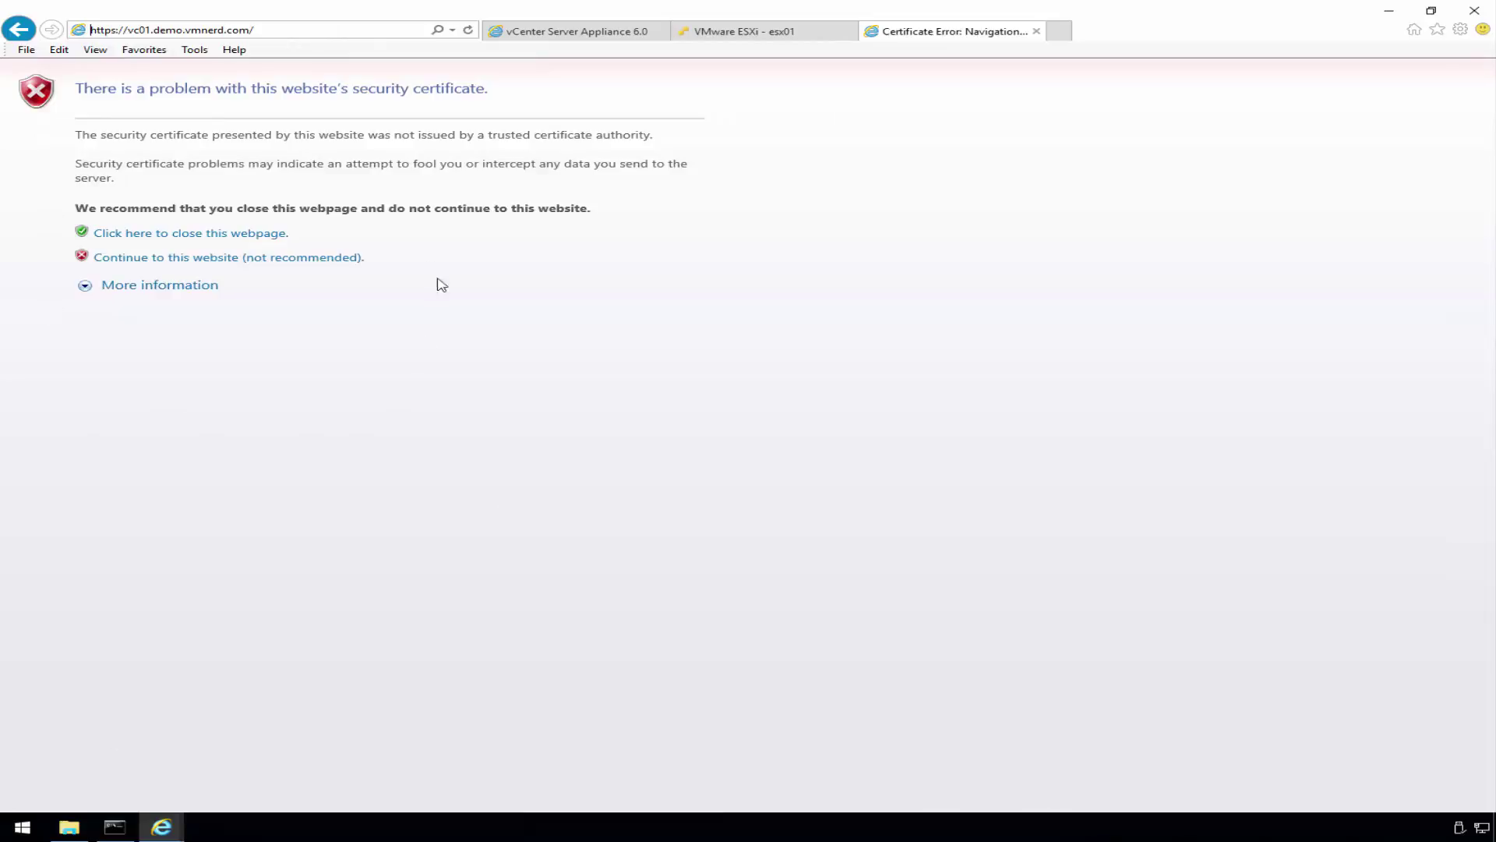
left_click(295, 258)
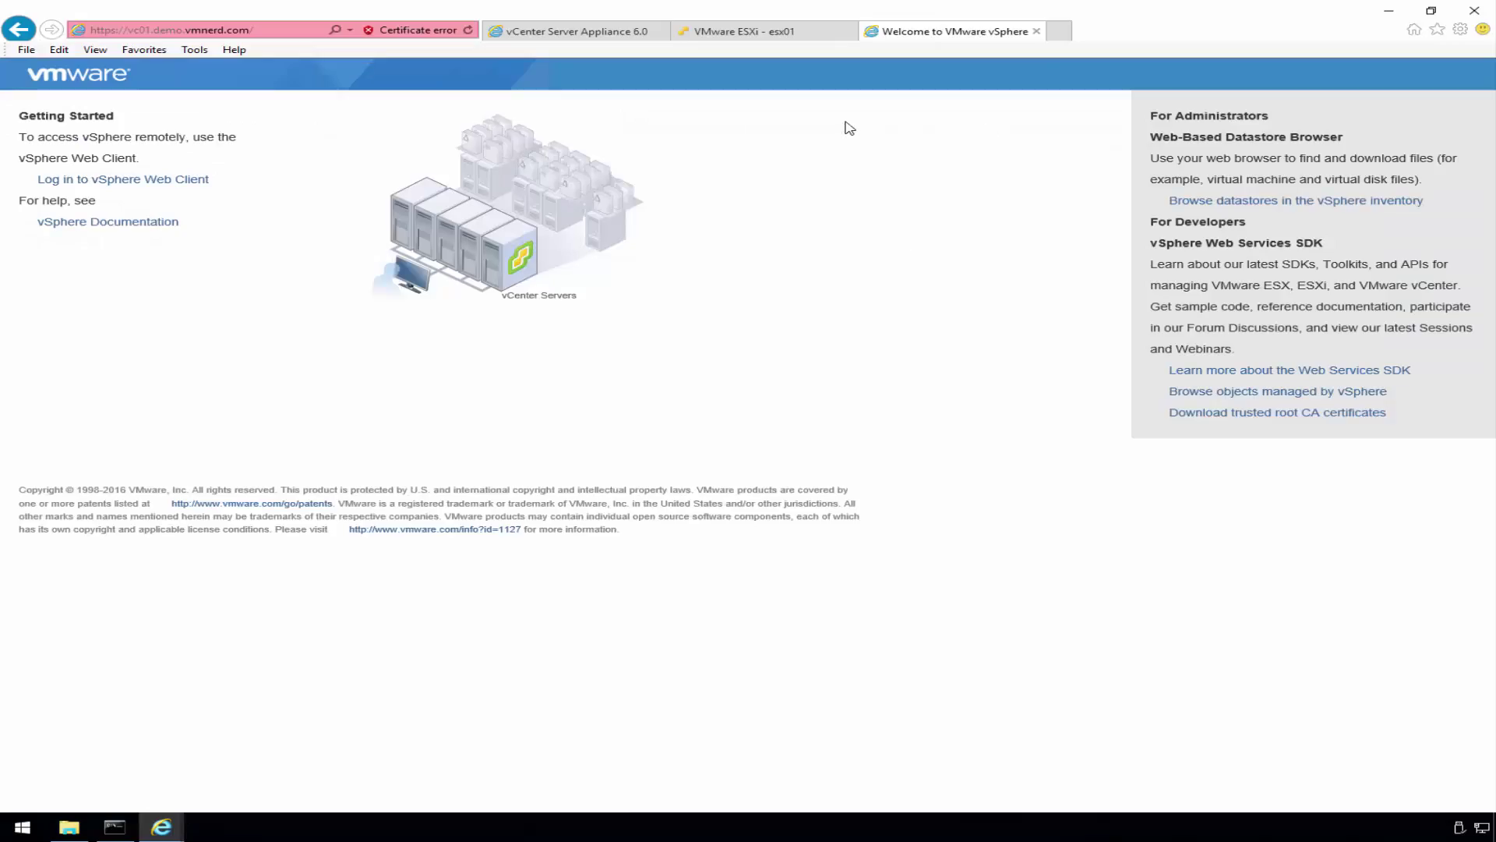
- From the welcome page, log in to the vSphere Web Client with the SSO administrator user name and password
left_click(150, 181)
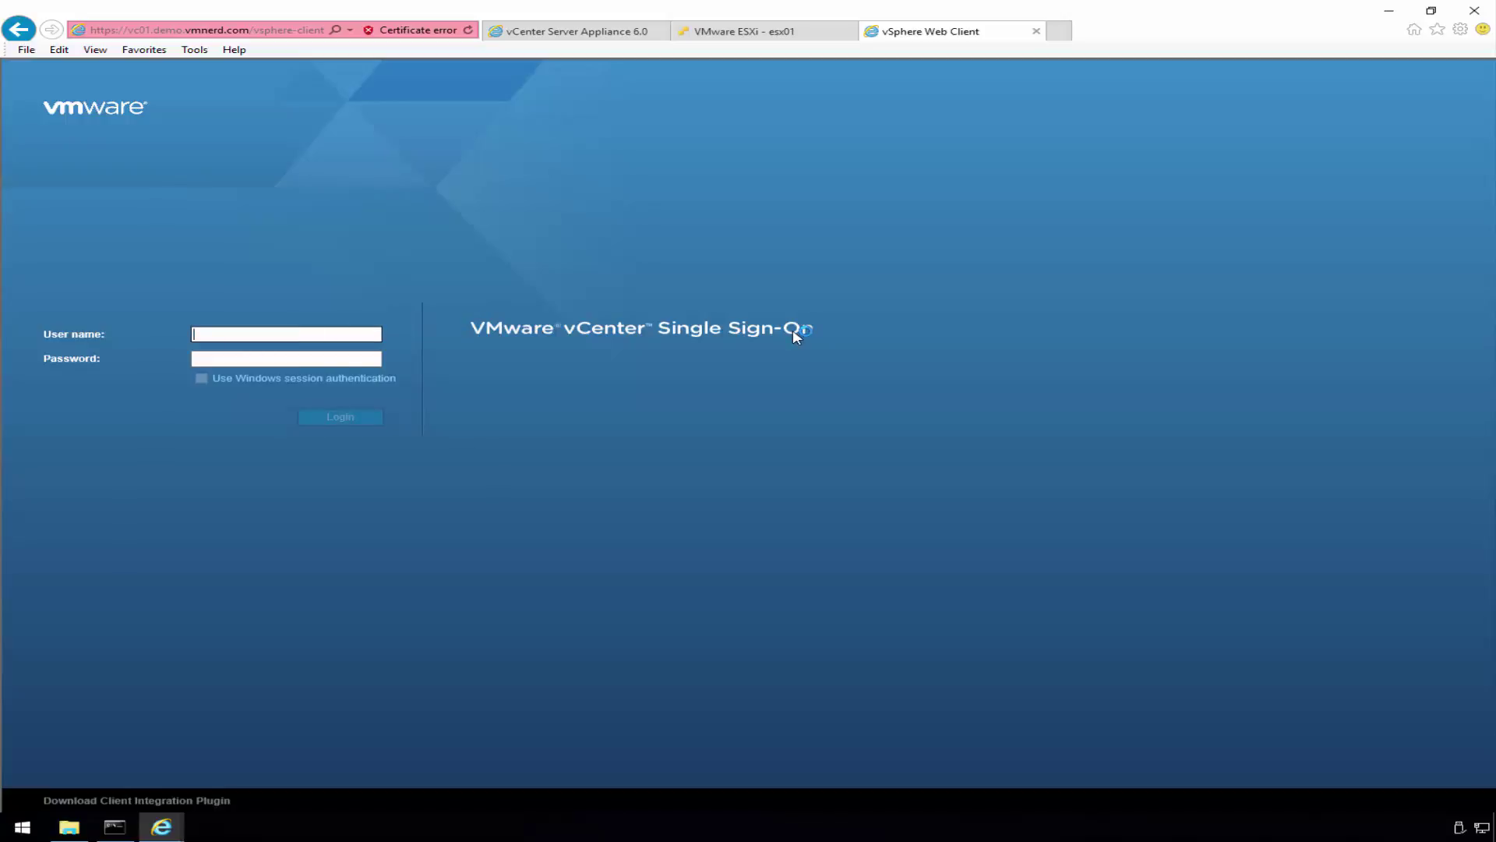
type("adminis")
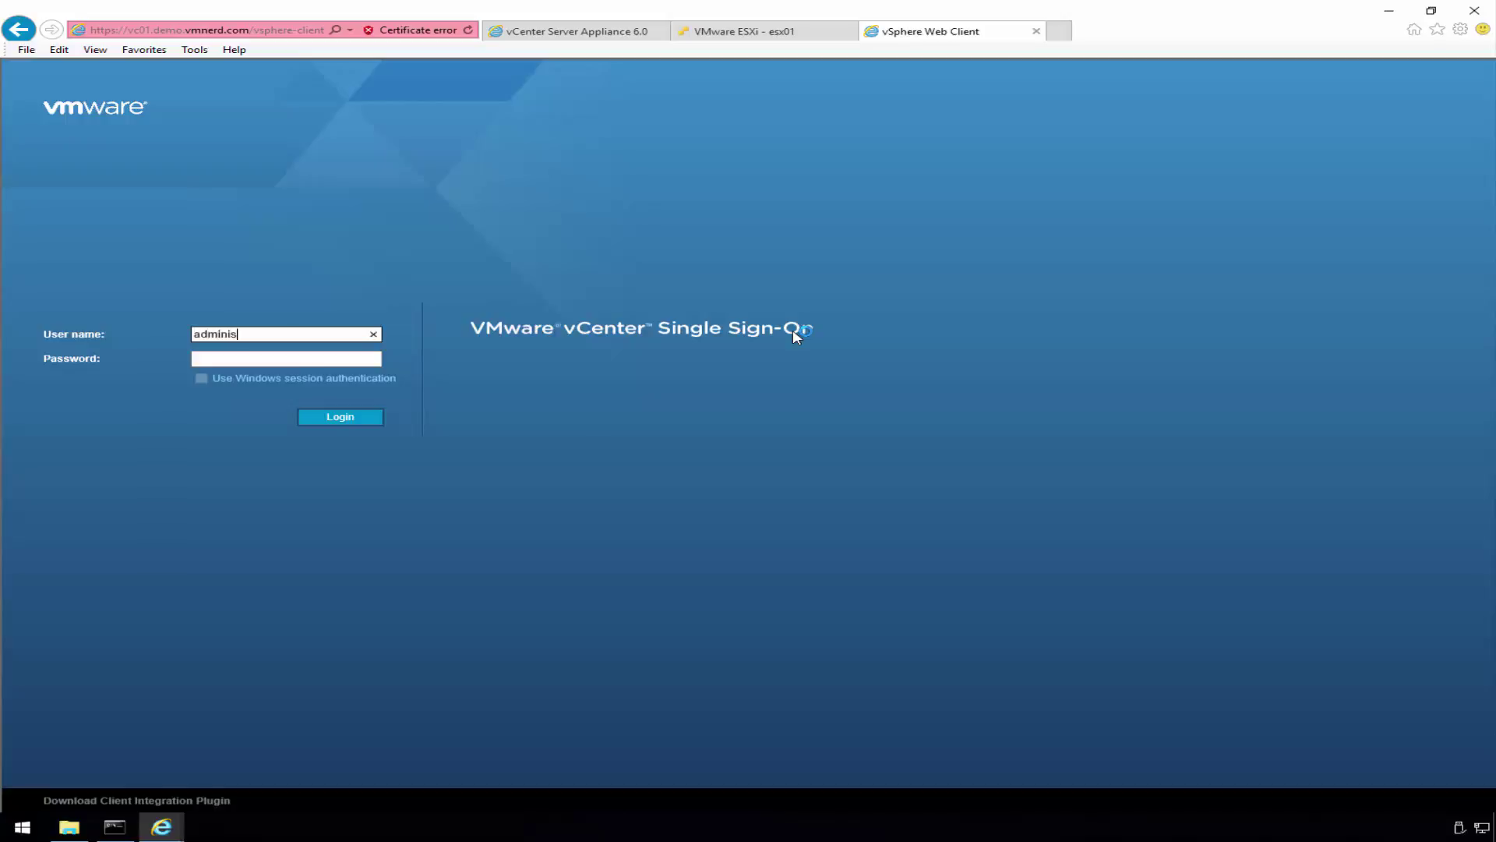
type("trator@vsphere.loca")
key("Tab")
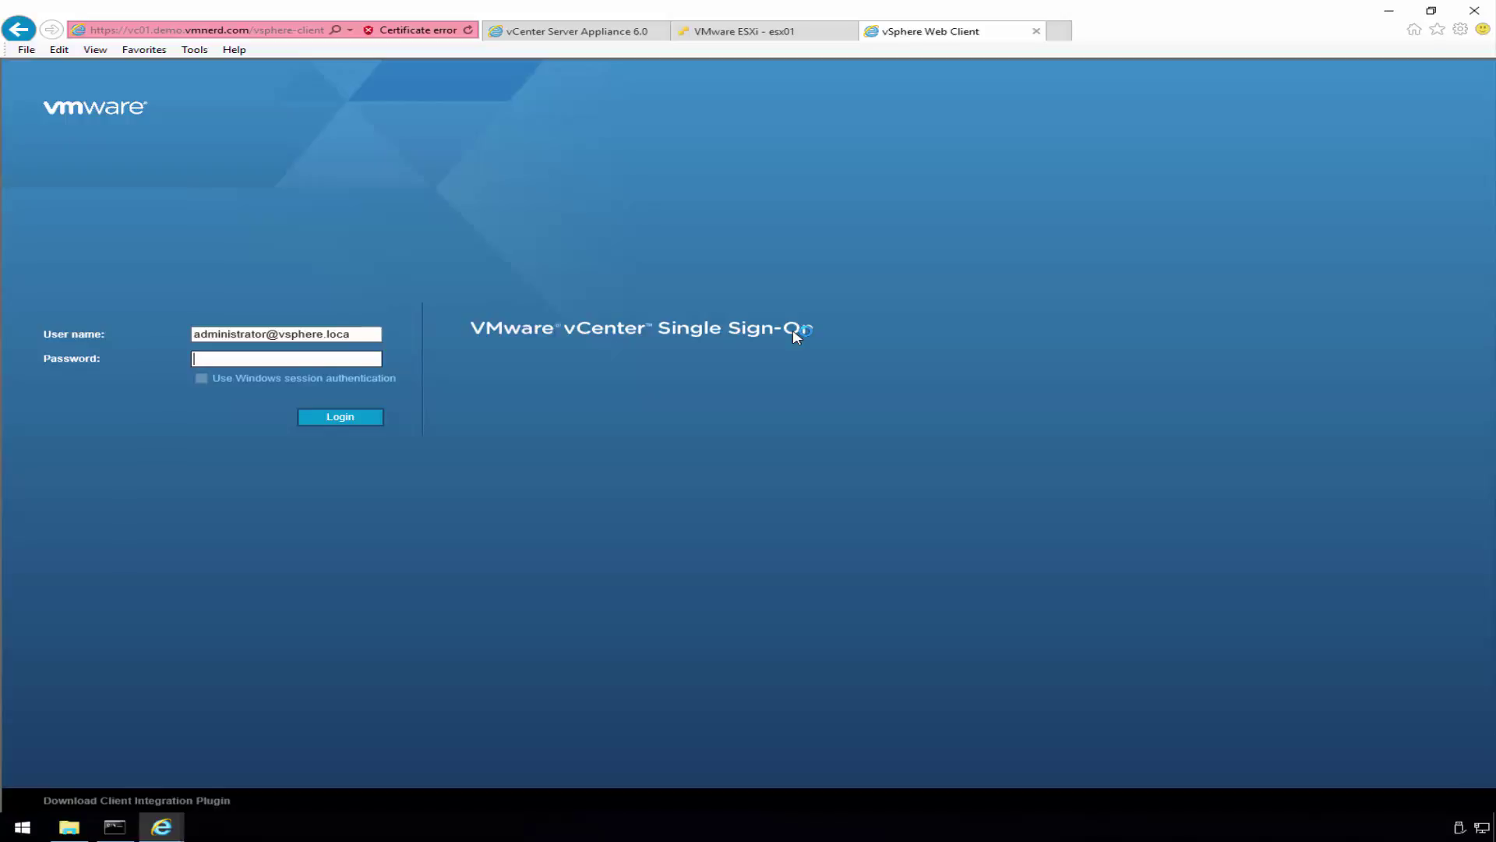
left_click(364, 336)
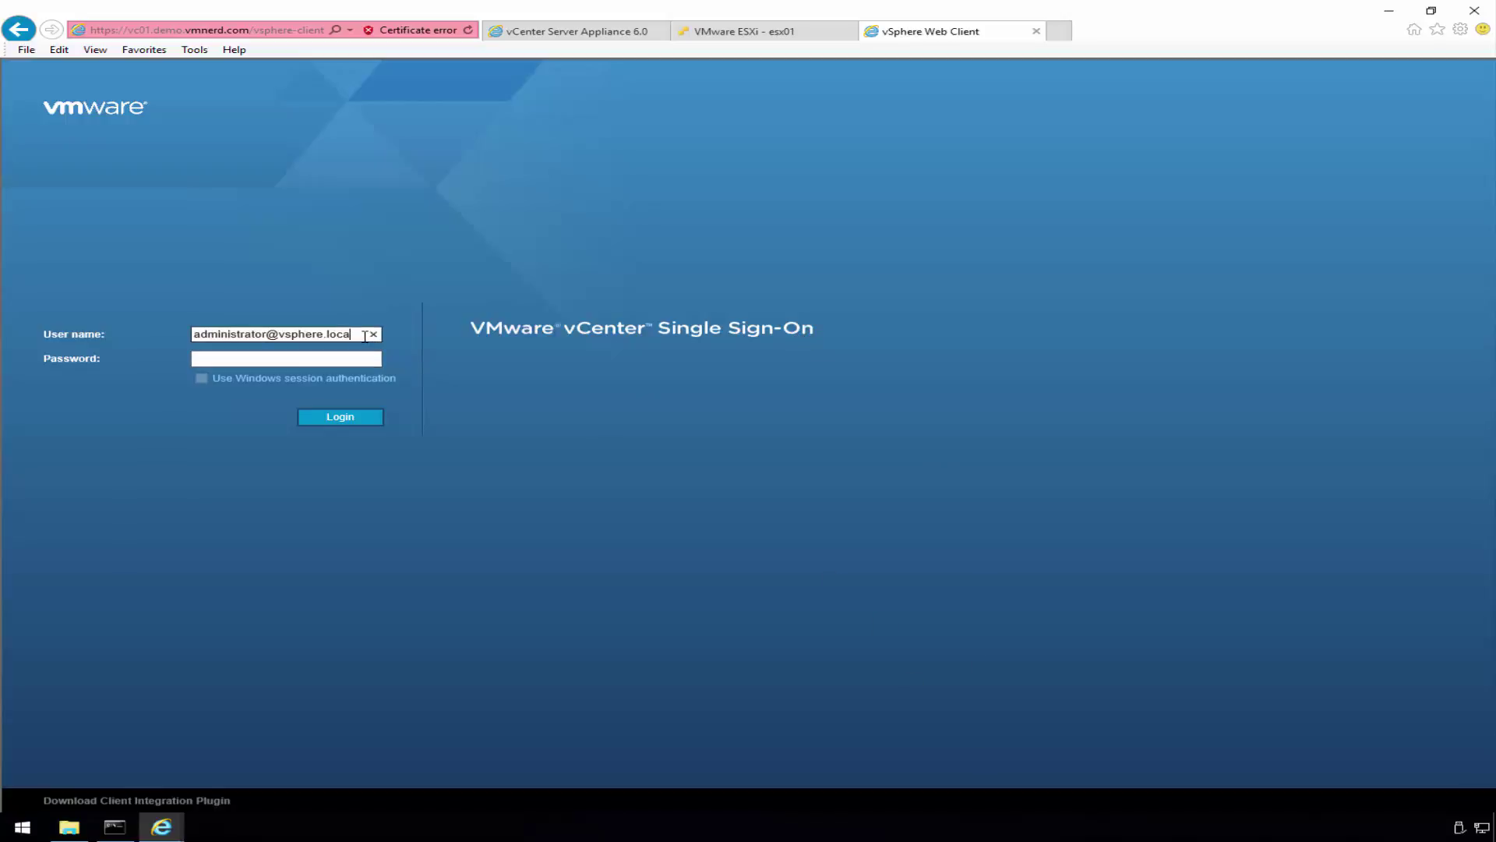
type("l")
left_click(344, 357)
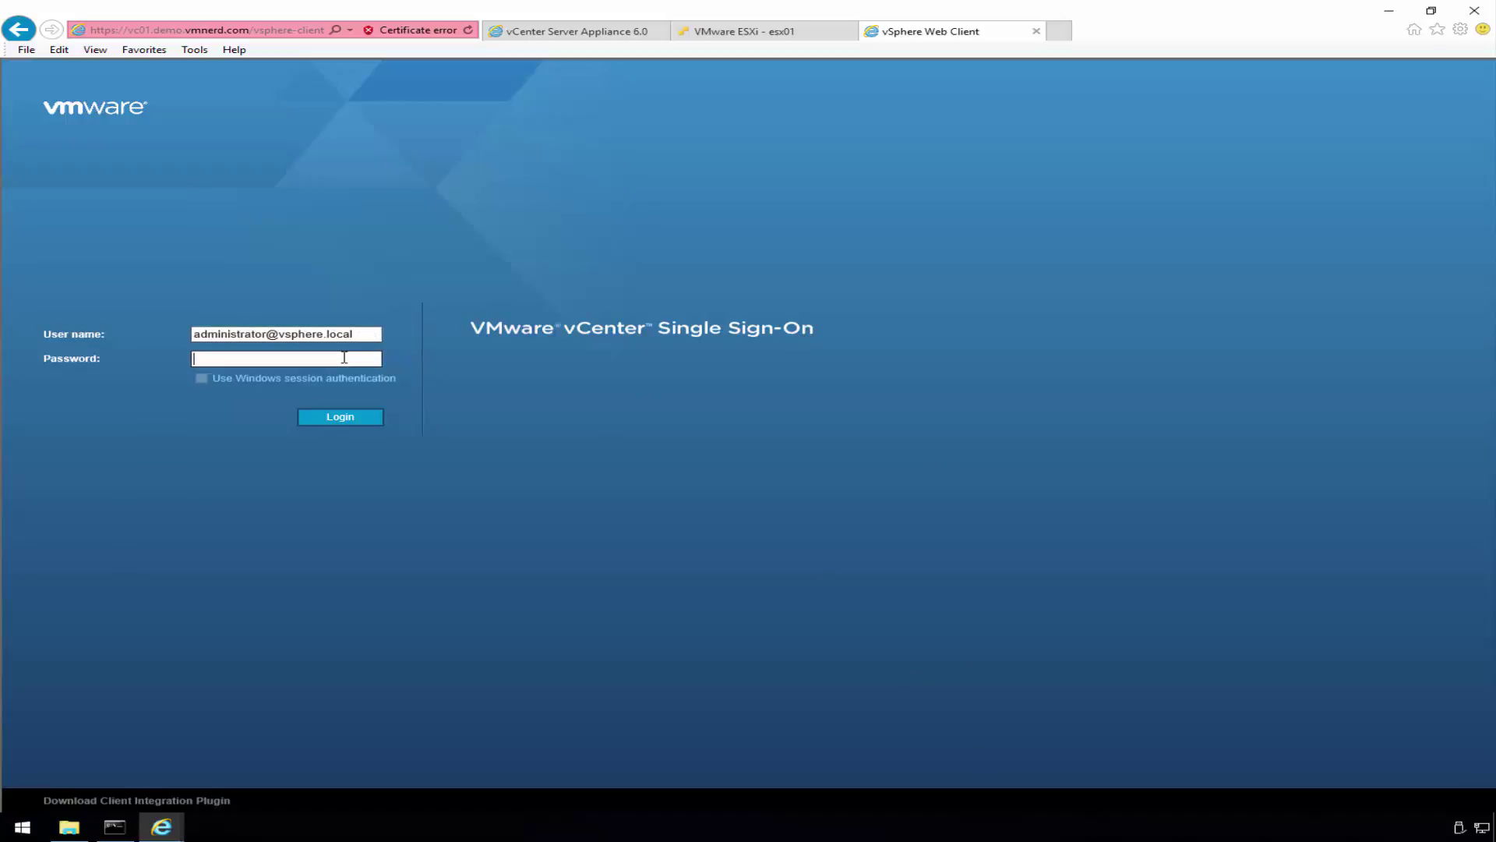
type("••••••••••••••")
left_click(342, 419)
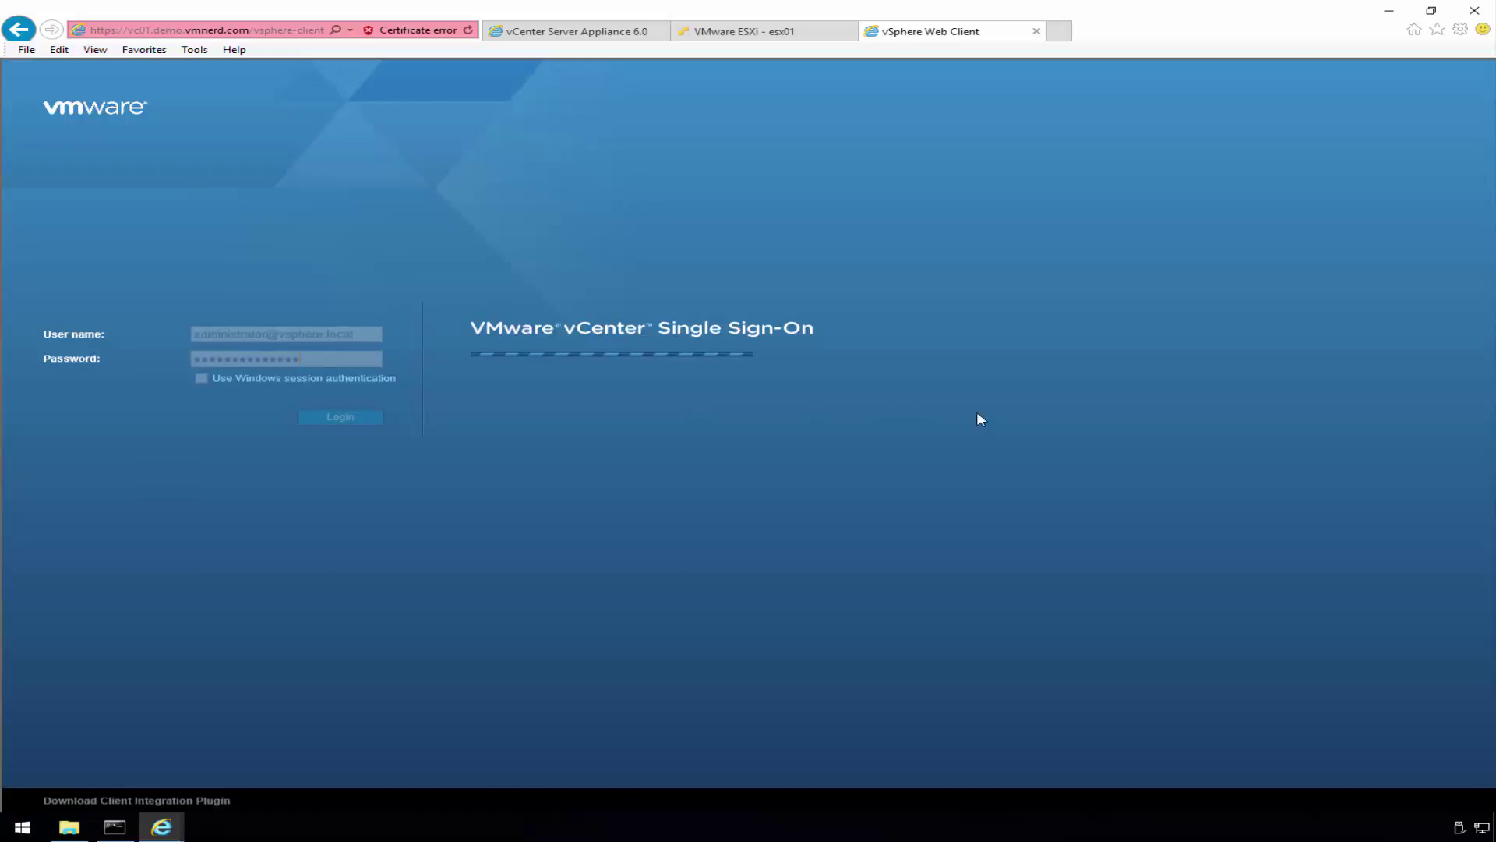